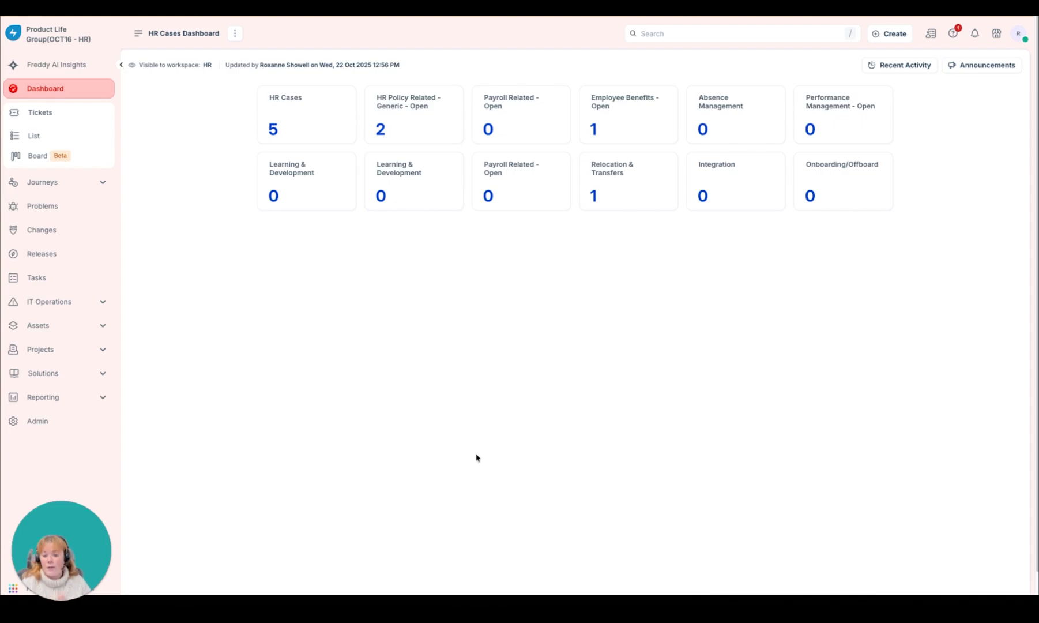
Step: Search the admin settings for "Bu" and open the Business Hours configuration
{"action": "left_click", "coordinate": [76, 425]}
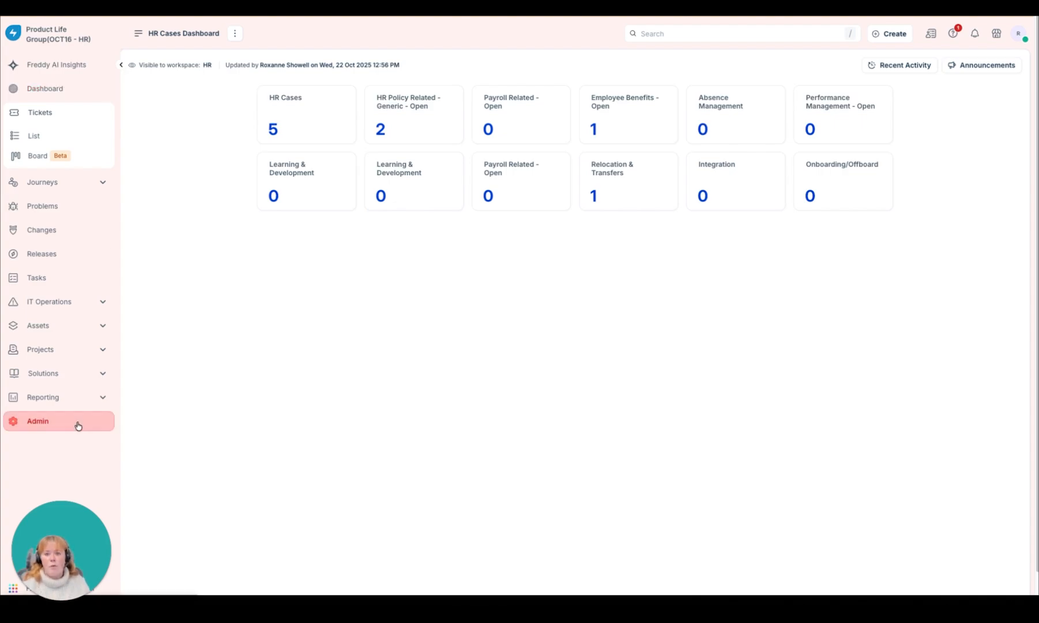
{"action": "left_click", "coordinate": [232, 68]}
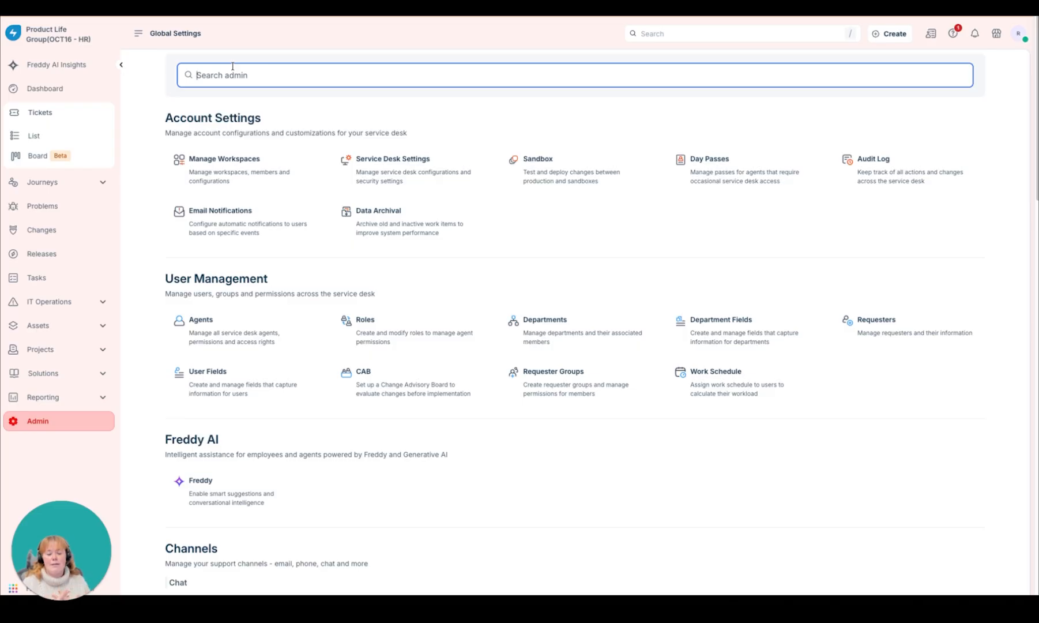
{"action": "type", "text": "Bu"}
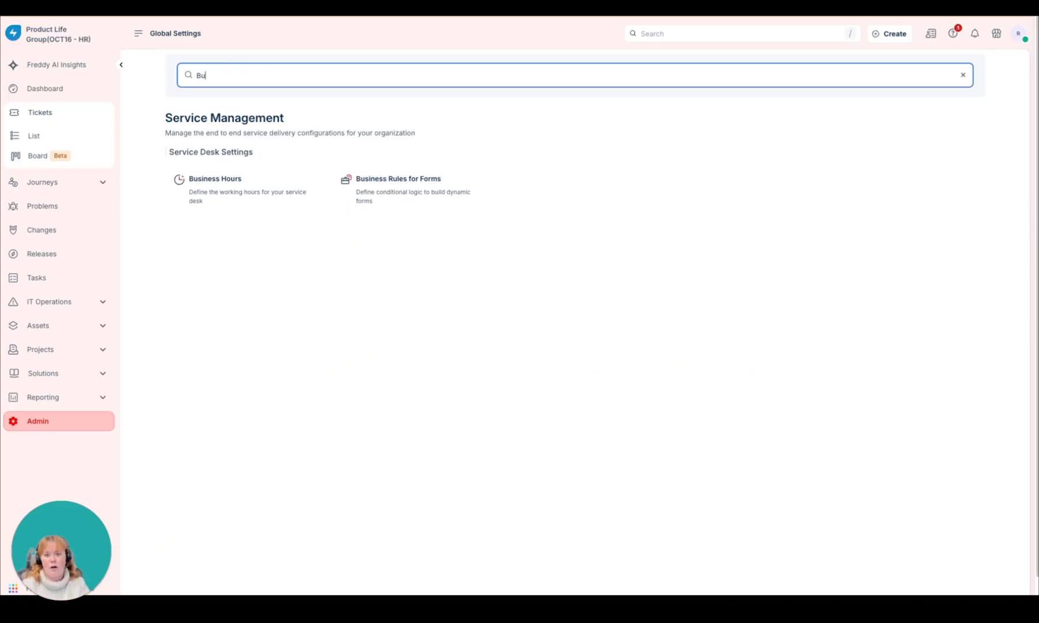
{"action": "left_click", "coordinate": [258, 185]}
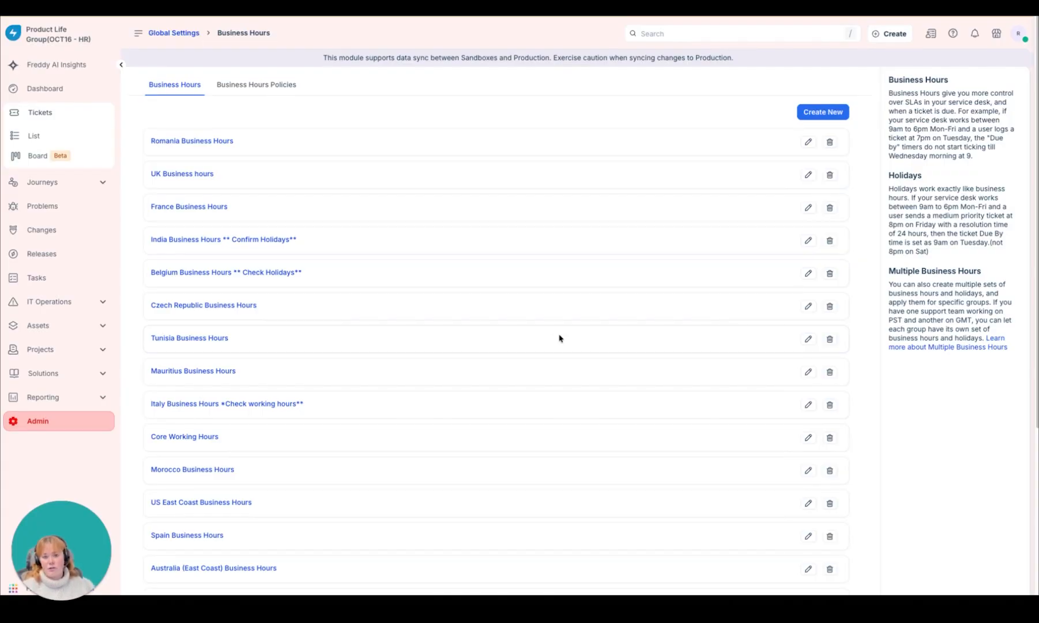
Step: Look through the business hours list and compare the time zones and working hours of the UK and Mauritius entries
{"action": "scroll", "coordinate": [558, 337], "scroll_direction": "down", "scroll_amount": 1}
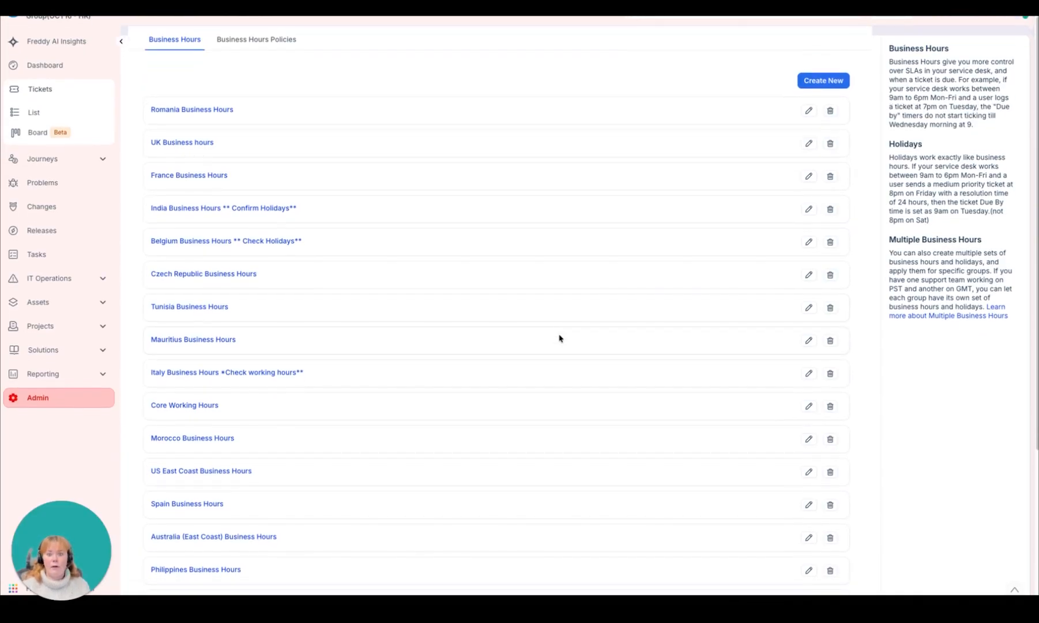
{"action": "scroll", "coordinate": [559, 337], "scroll_direction": "down", "scroll_amount": 5}
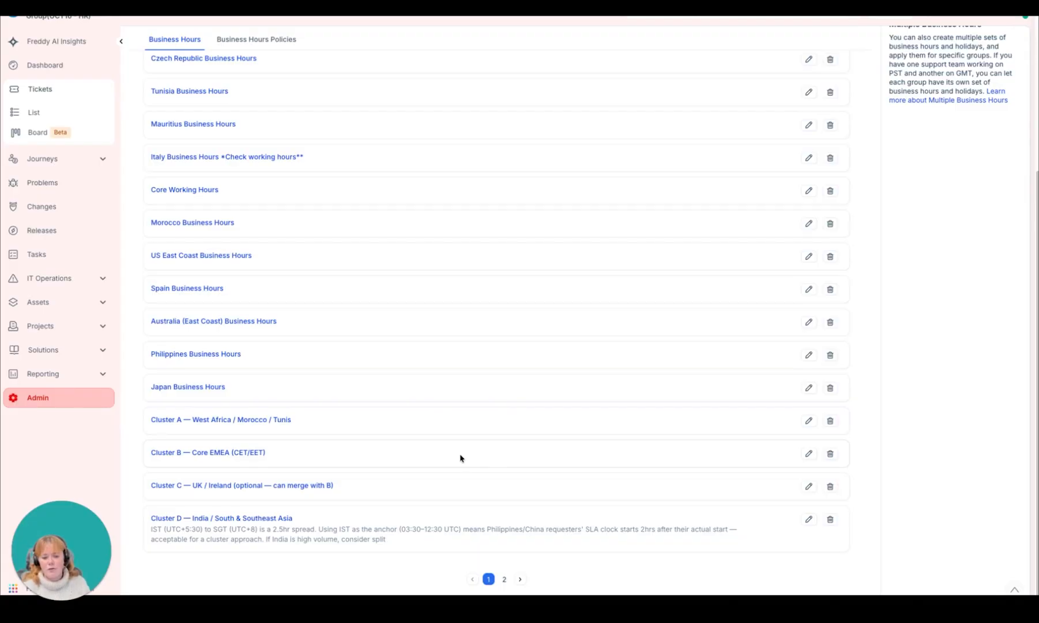
{"action": "scroll", "coordinate": [460, 457], "scroll_direction": "up", "scroll_amount": 6}
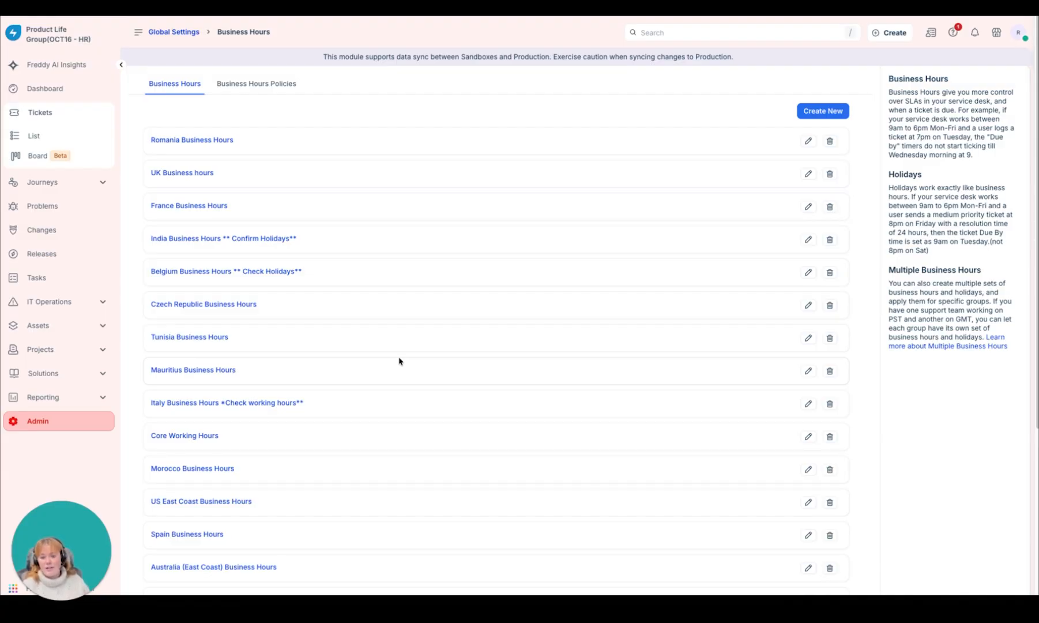
{"action": "scroll", "coordinate": [399, 361], "scroll_direction": "down", "scroll_amount": 5}
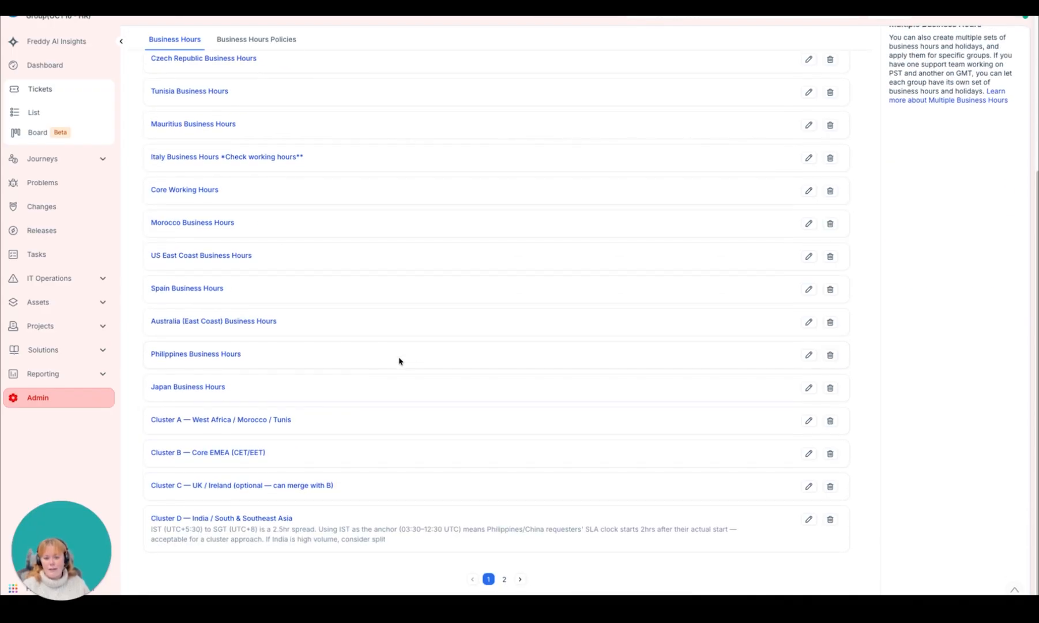
{"action": "scroll", "coordinate": [399, 361], "scroll_direction": "up", "scroll_amount": 5}
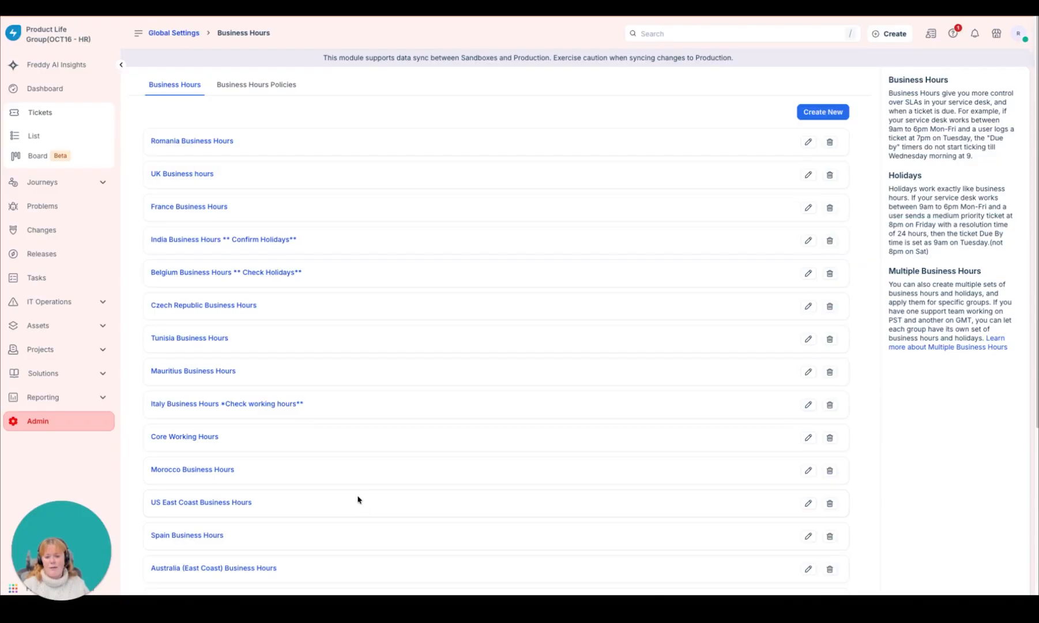
{"action": "left_click", "coordinate": [161, 174]}
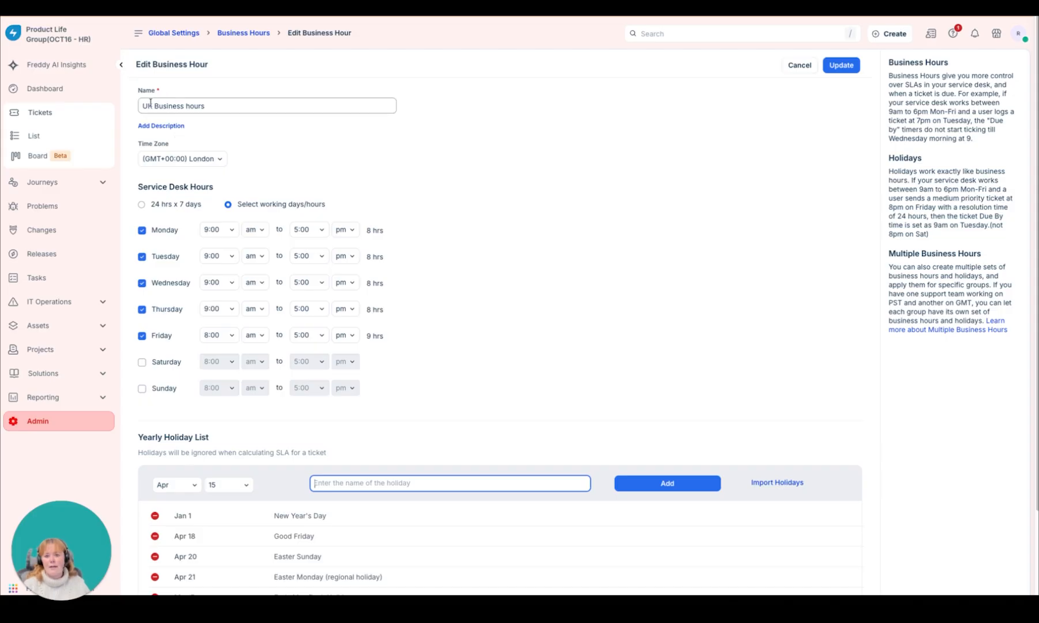
{"action": "left_click_drag", "start_coordinate": [147, 106], "coordinate": [234, 102]}
{"action": "left_click", "coordinate": [461, 151]}
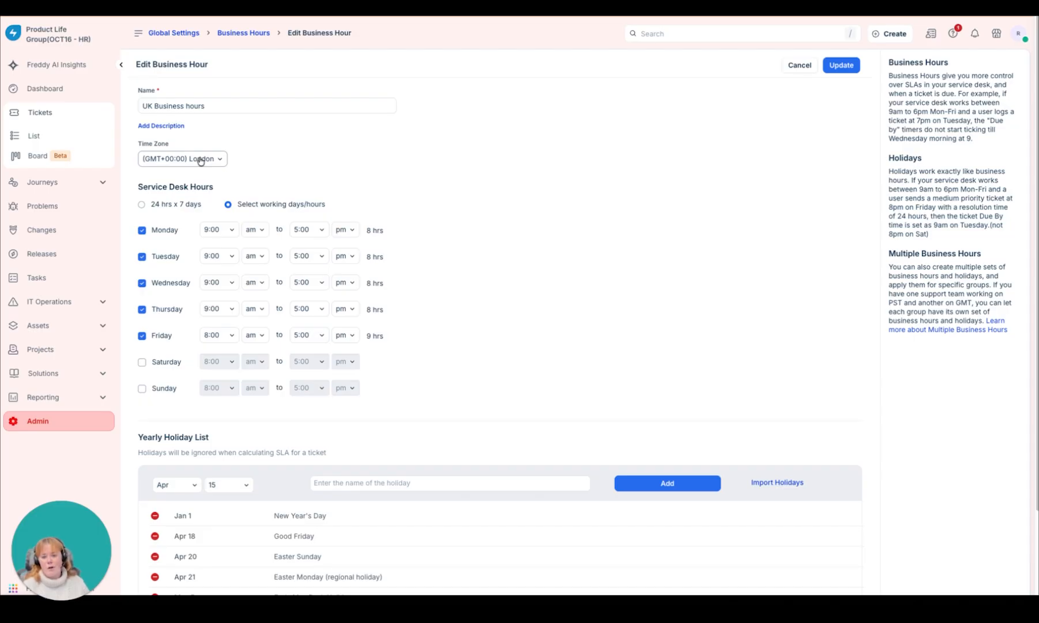
{"action": "left_click", "coordinate": [243, 32]}
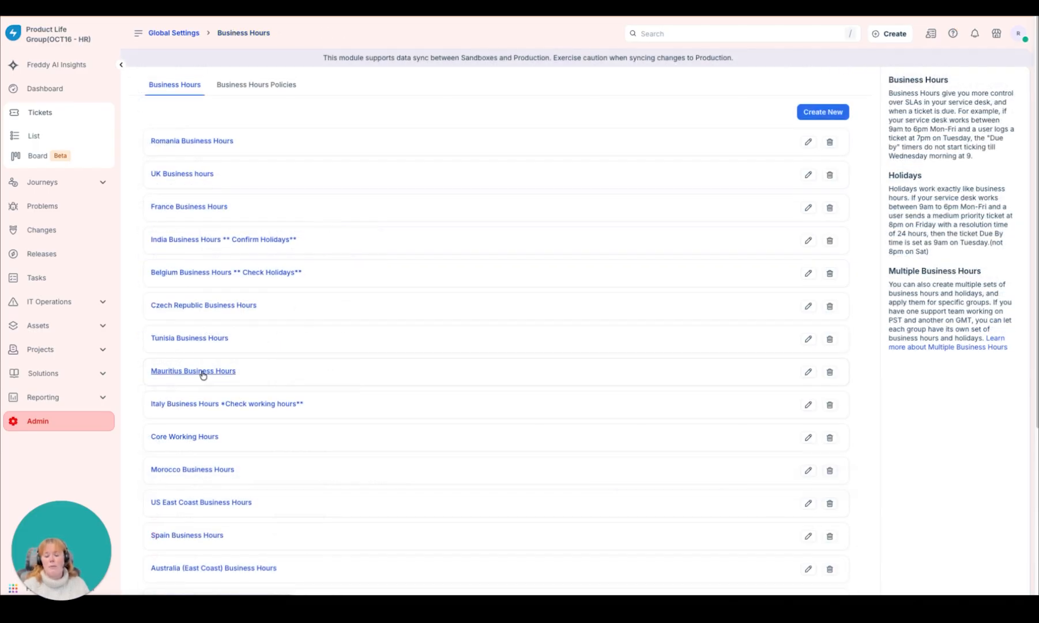
{"action": "left_click", "coordinate": [202, 371]}
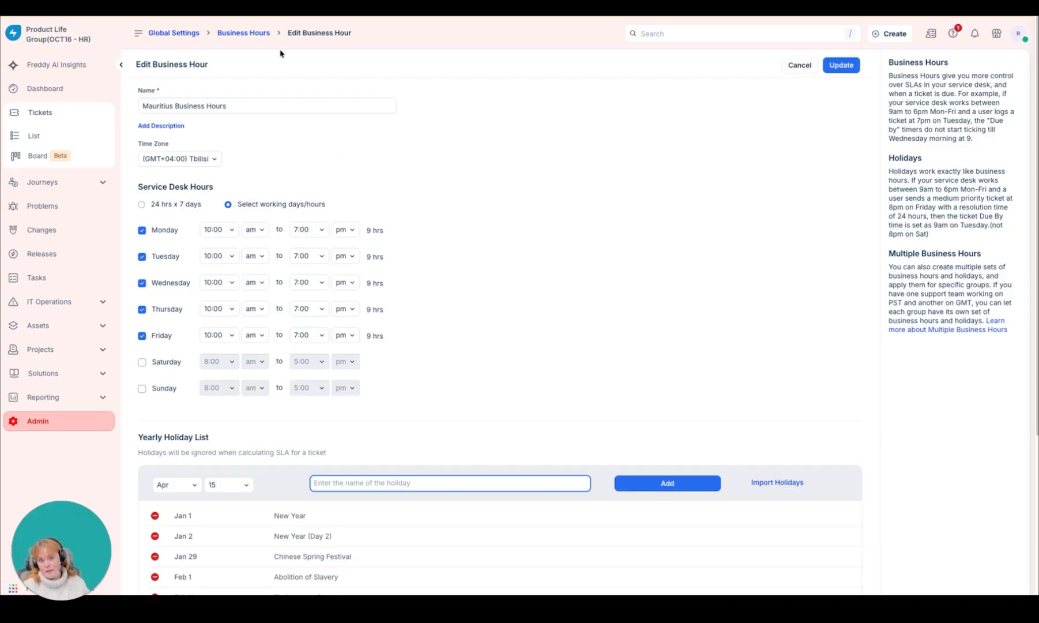
{"action": "left_click", "coordinate": [255, 36]}
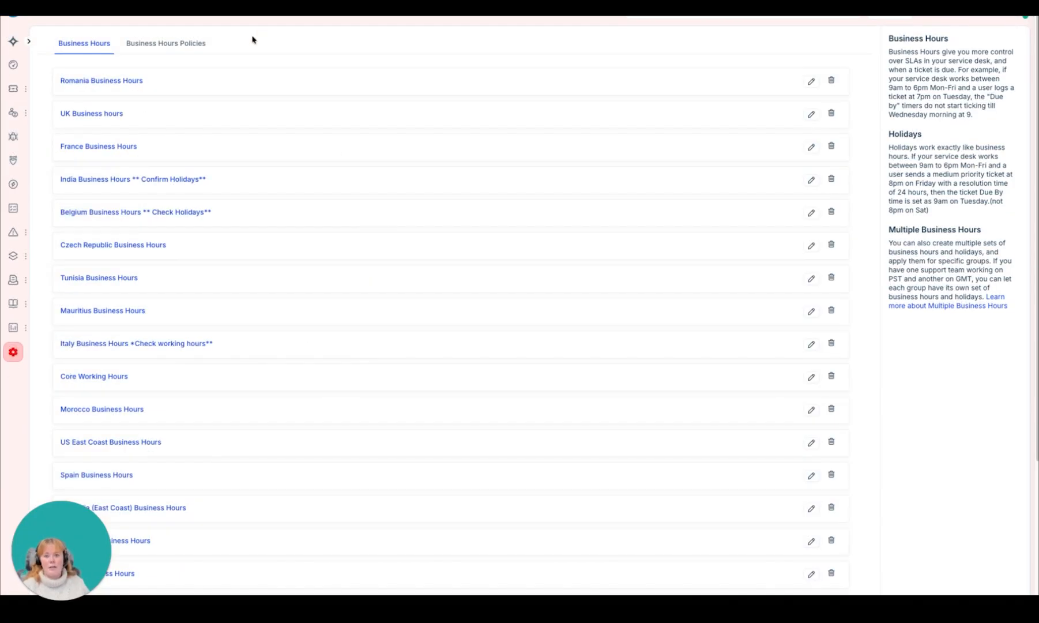
Step: Reopen the UK Business hours entry and examine its working days, daily hours and yearly holiday list
{"action": "left_click", "coordinate": [235, 183]}
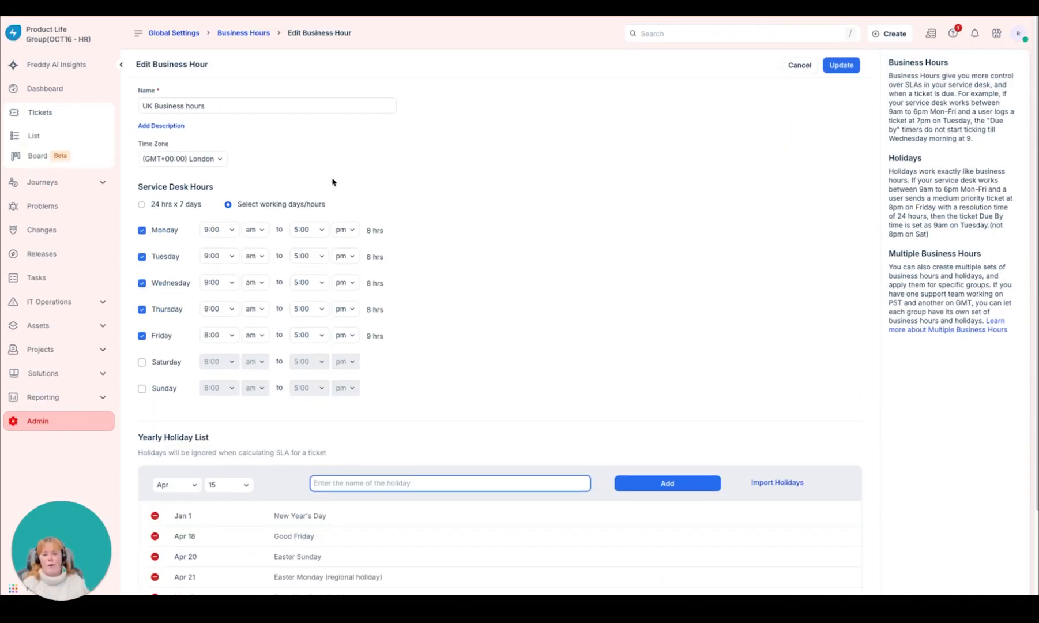
{"action": "left_click", "coordinate": [461, 167]}
{"action": "scroll", "coordinate": [462, 167], "scroll_direction": "down", "scroll_amount": 1}
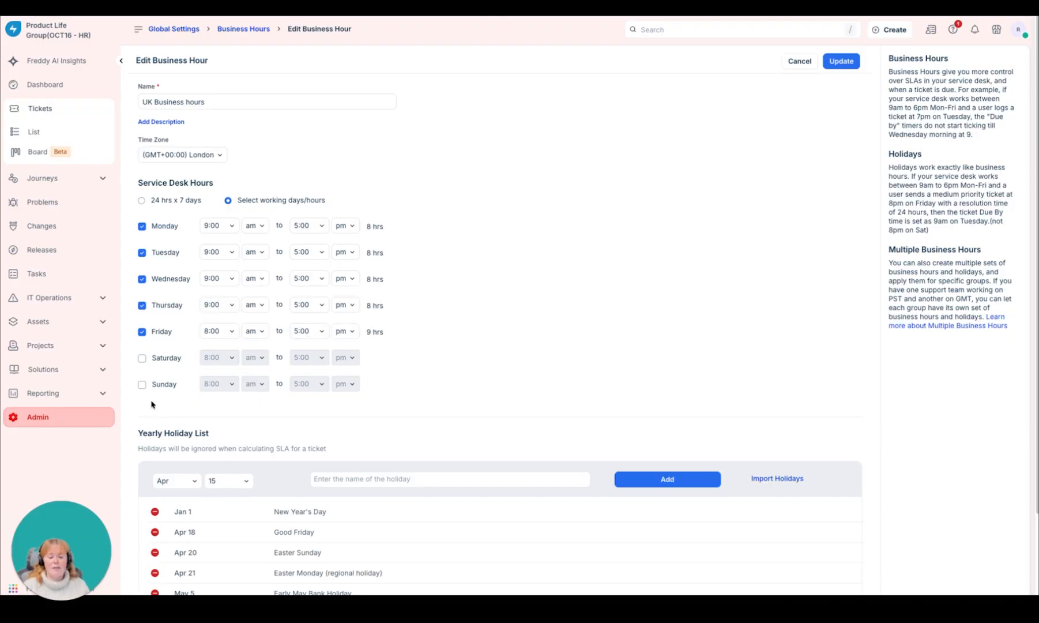
{"action": "scroll", "coordinate": [460, 332], "scroll_direction": "down", "scroll_amount": 2}
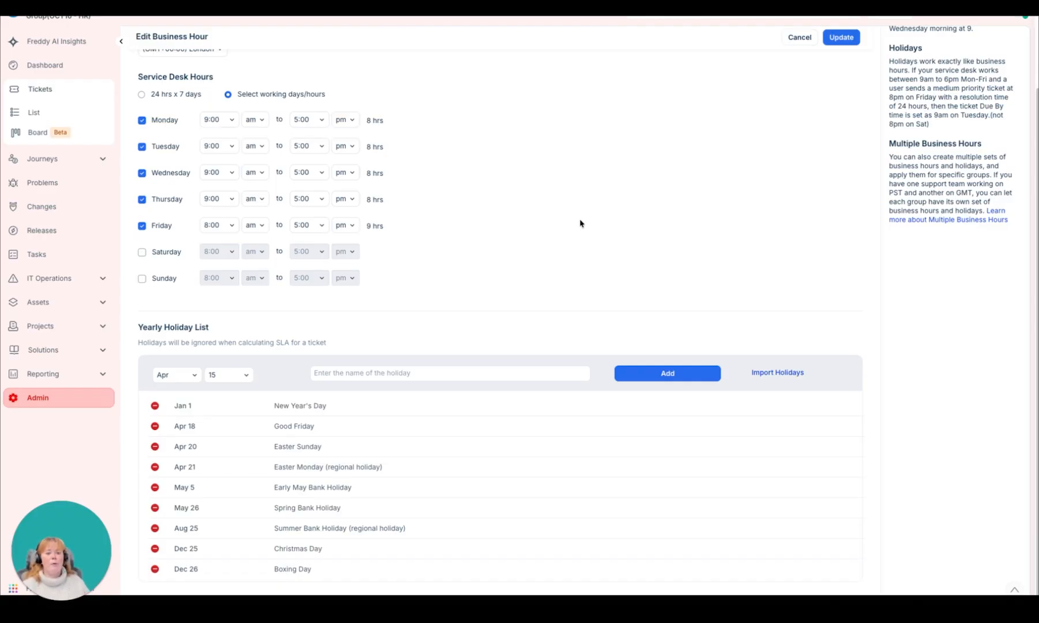
Step: Look through the countries offered for importing holidays into the UK Business hours and close the import without applying it
{"action": "left_click", "coordinate": [794, 376]}
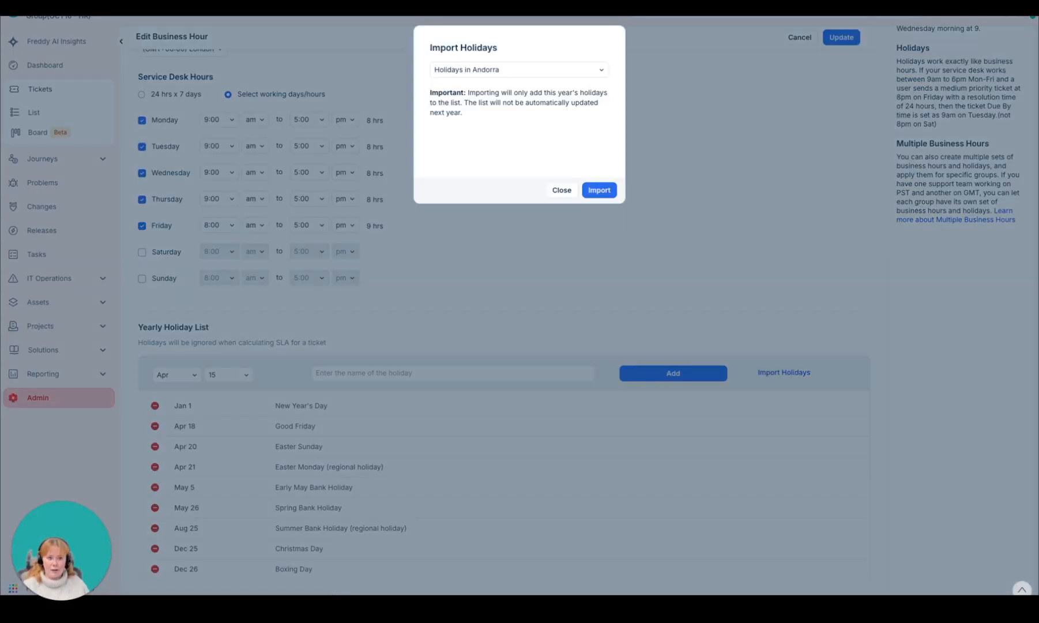
{"action": "left_click", "coordinate": [542, 72]}
{"action": "scroll", "coordinate": [552, 142], "scroll_direction": "down", "scroll_amount": 5}
{"action": "left_click", "coordinate": [618, 147]}
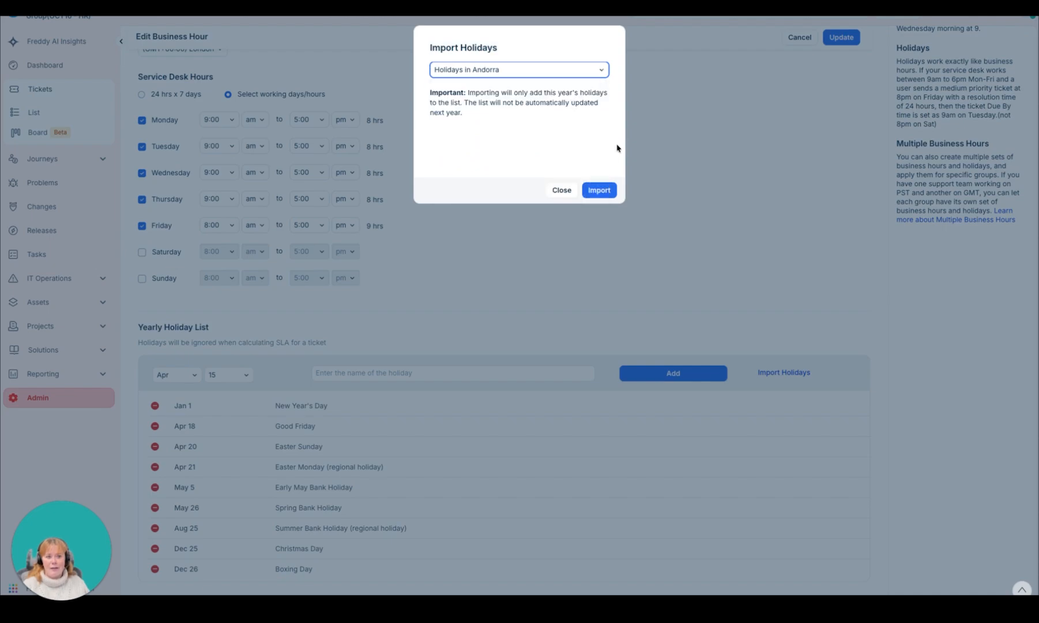
{"action": "left_click", "coordinate": [561, 189]}
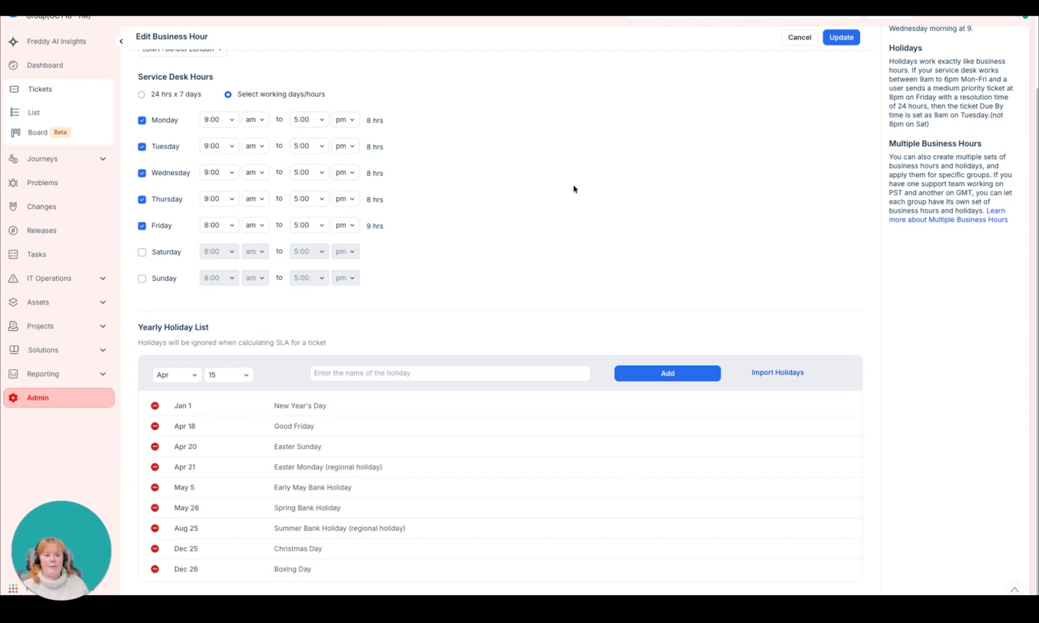
Step: Examine the time zone and working hours of the Cluster A — West Africa / Morocco / Tunis entry and return to the business hours list
{"action": "scroll", "coordinate": [573, 188], "scroll_direction": "up", "scroll_amount": 3}
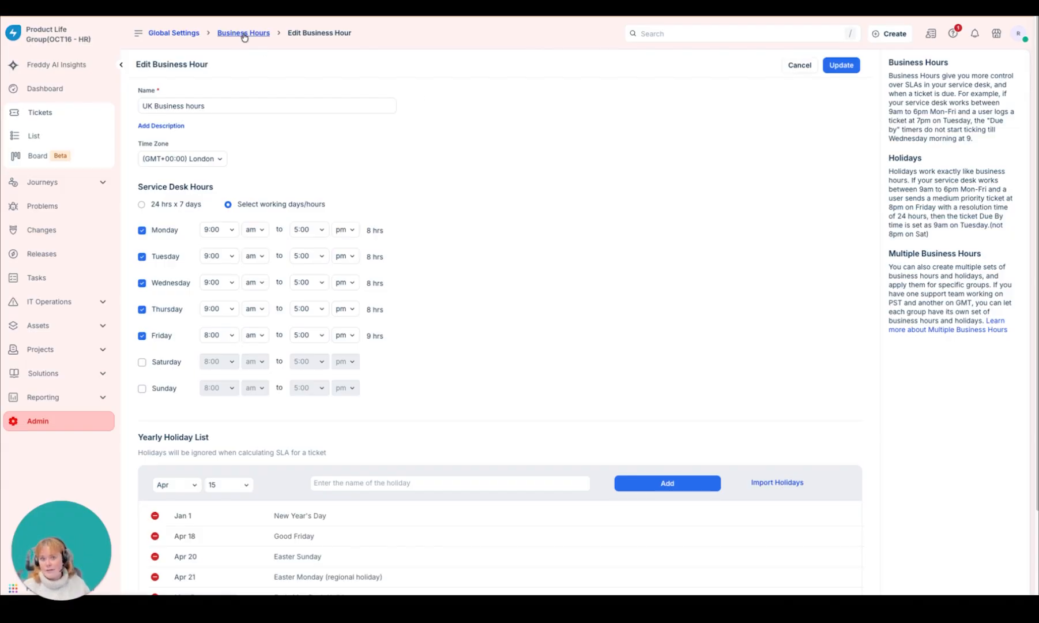
{"action": "scroll", "coordinate": [539, 266], "scroll_direction": "down", "scroll_amount": 4}
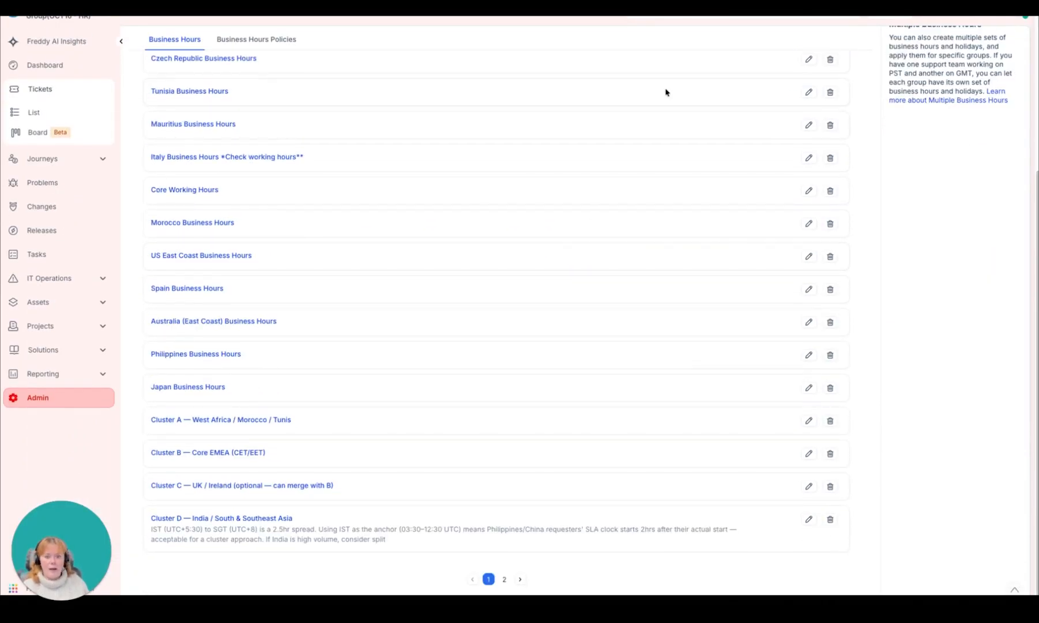
{"action": "left_click", "coordinate": [264, 421]}
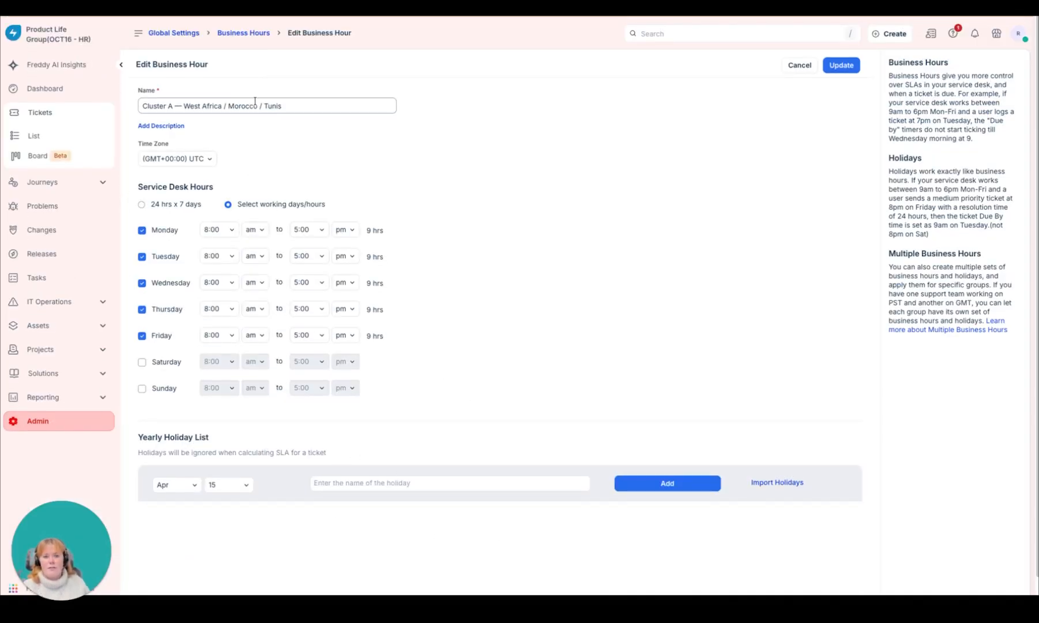
{"action": "left_click", "coordinate": [252, 36]}
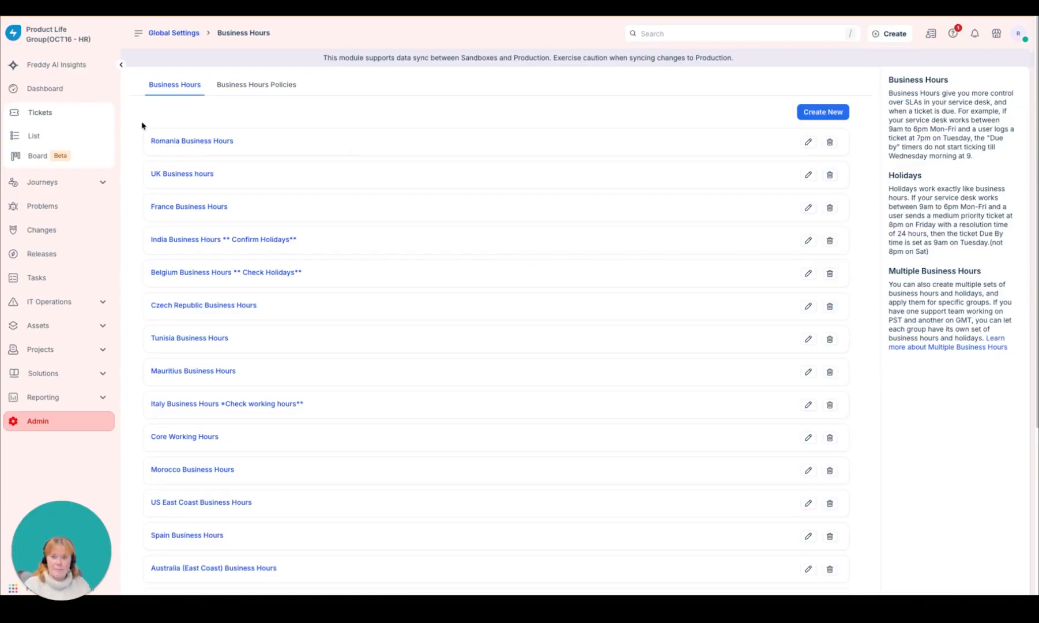
Step: Examine the assigned business hours and location conditions of the Cluster A and Cluster G ticket policies under Business Hours Policies
{"action": "mouse_move", "coordinate": [309, 87]}
{"action": "left_mouse_down"}
{"action": "mouse_move", "coordinate": [205, 85]}
{"action": "mouse_move", "coordinate": [310, 77]}
{"action": "left_mouse_up"}
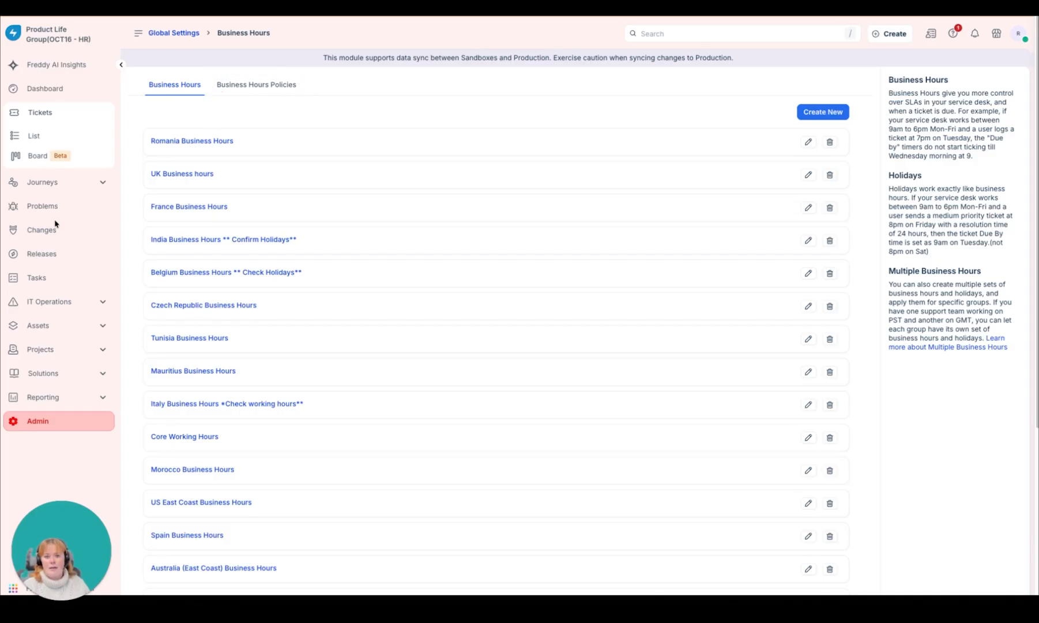
{"action": "left_click", "coordinate": [272, 86]}
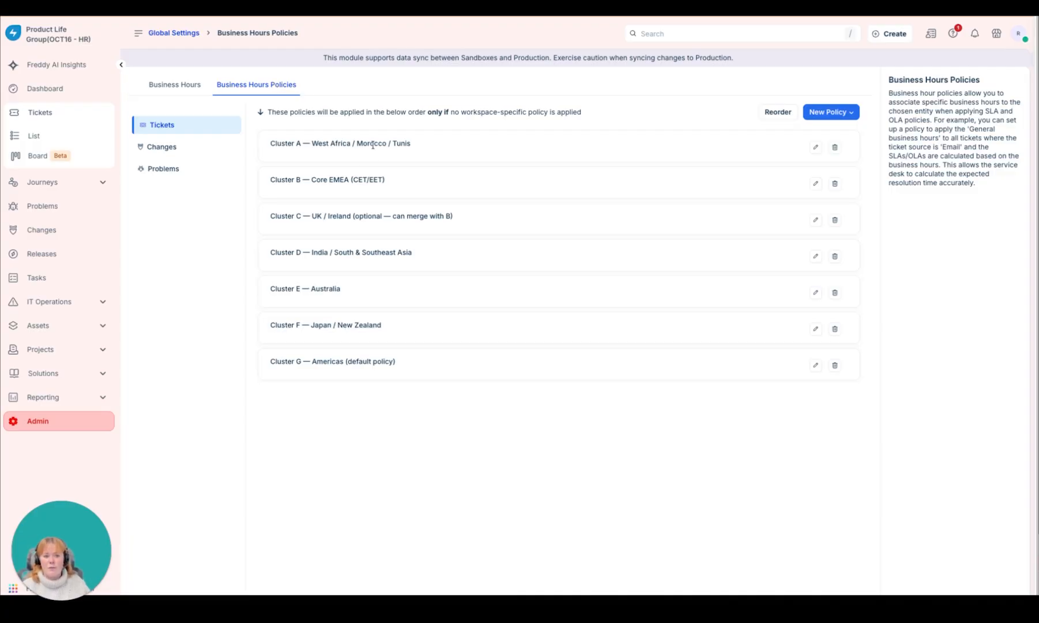
{"action": "left_click", "coordinate": [813, 151]}
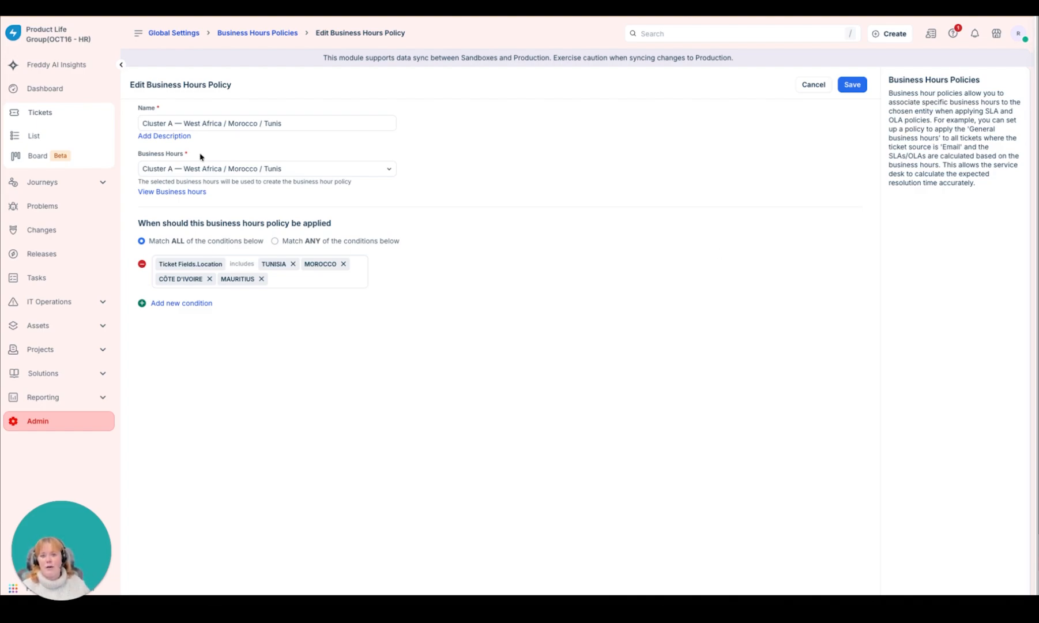
{"action": "left_click", "coordinate": [143, 123]}
{"action": "triple_click", "coordinate": [327, 121]}
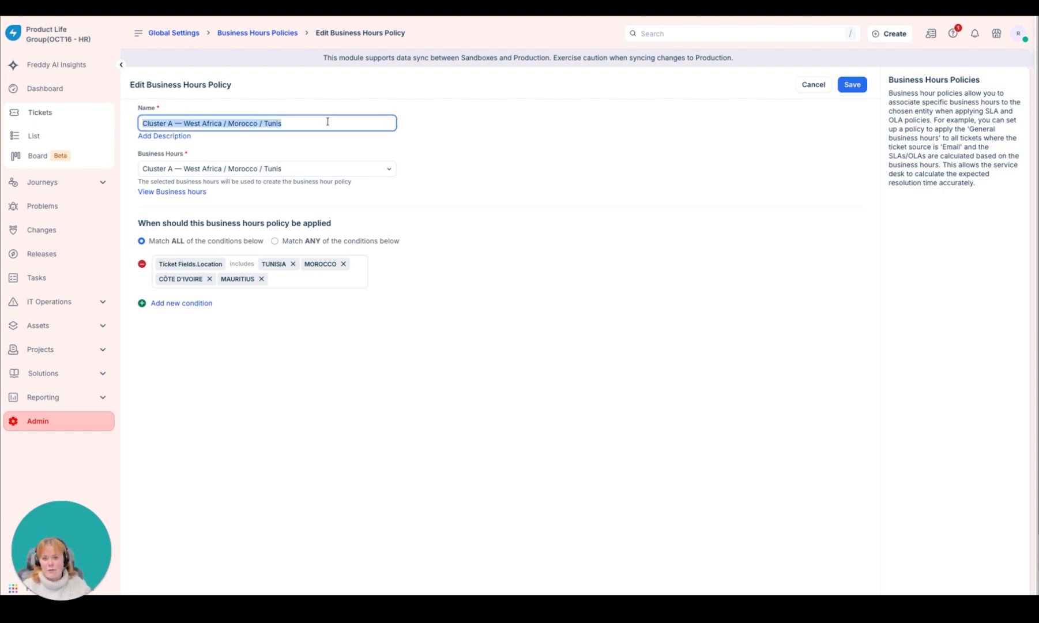
{"action": "left_click_drag", "start_coordinate": [133, 172], "coordinate": [336, 173]}
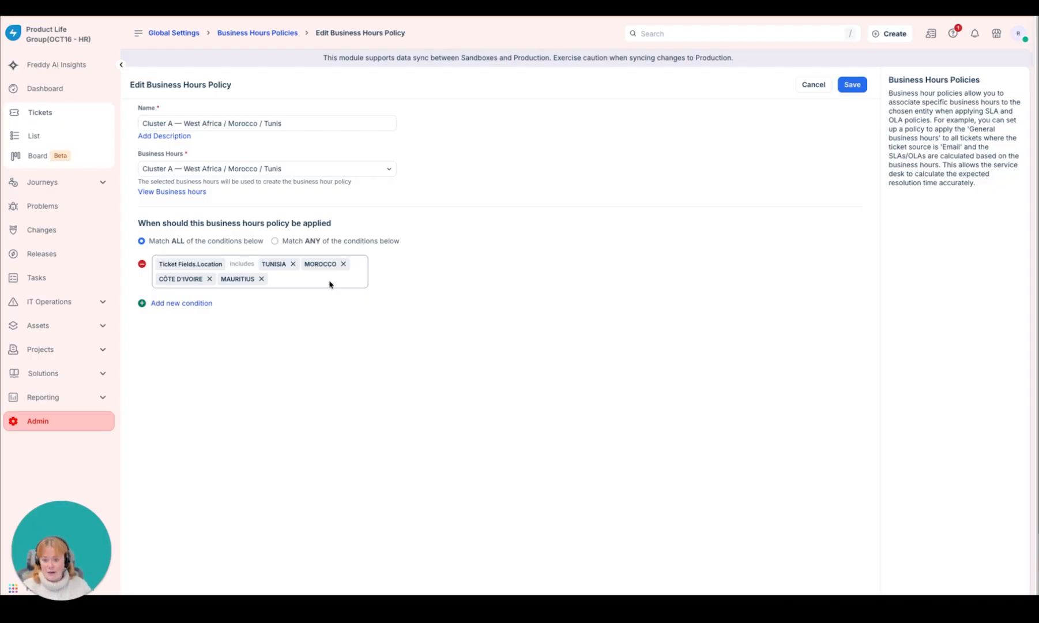
{"action": "left_click", "coordinate": [254, 33]}
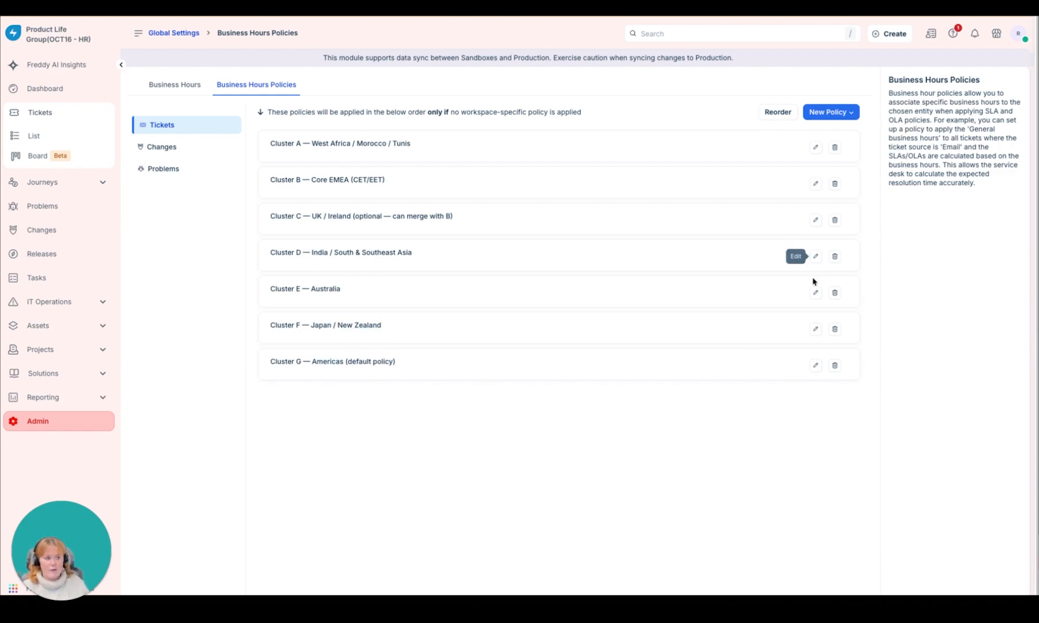
{"action": "left_click", "coordinate": [815, 365]}
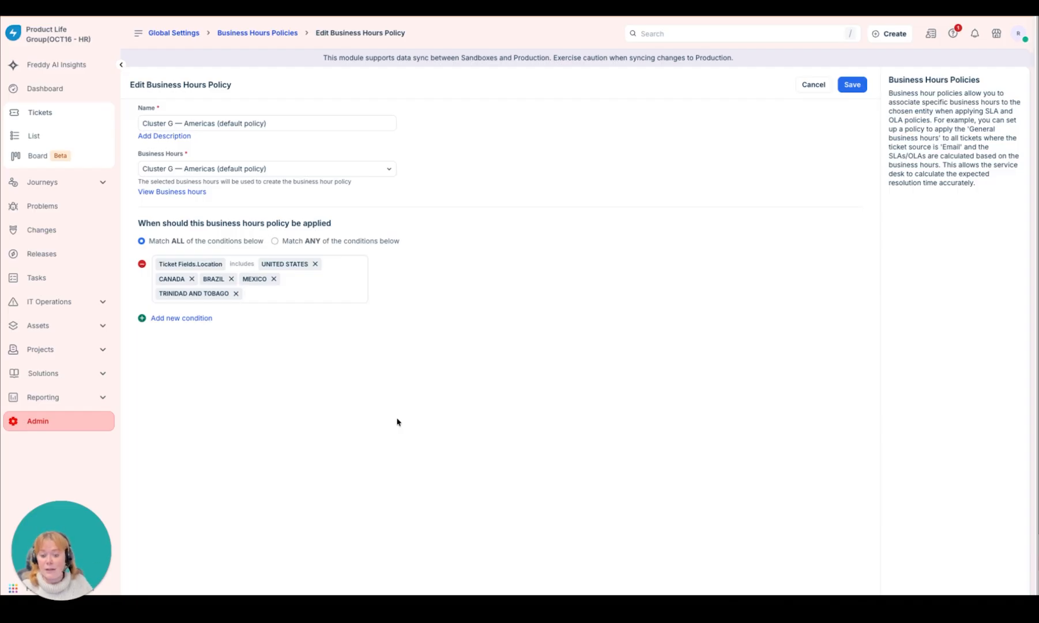
{"action": "left_click", "coordinate": [269, 34]}
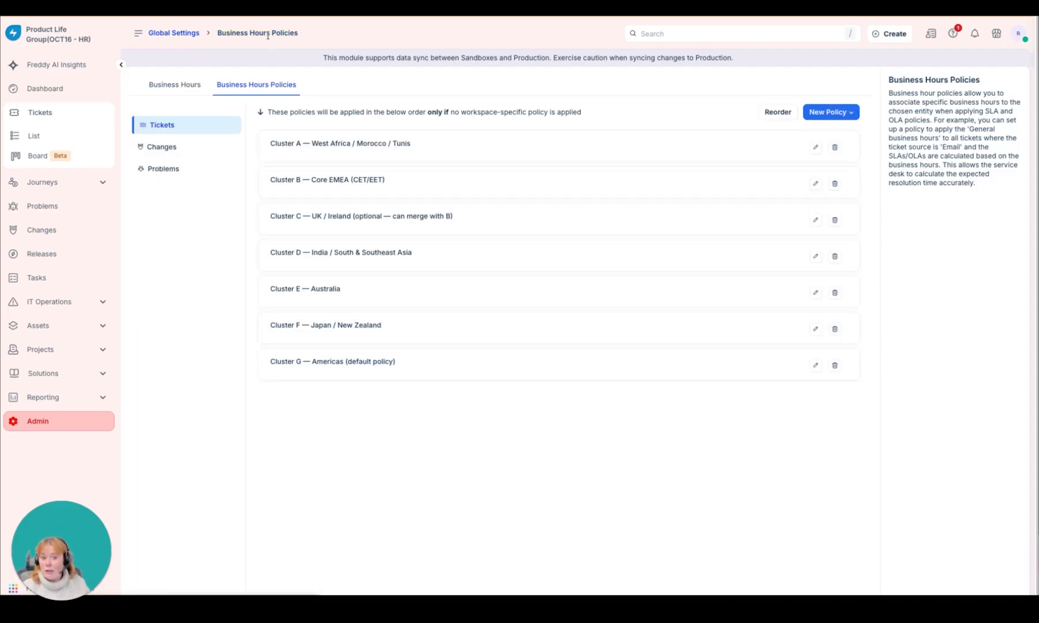
Step: Start a new ticket business hours policy named Example Policy and assign UK Business hours to it
{"action": "left_click", "coordinate": [821, 114]}
{"action": "left_click", "coordinate": [823, 137]}
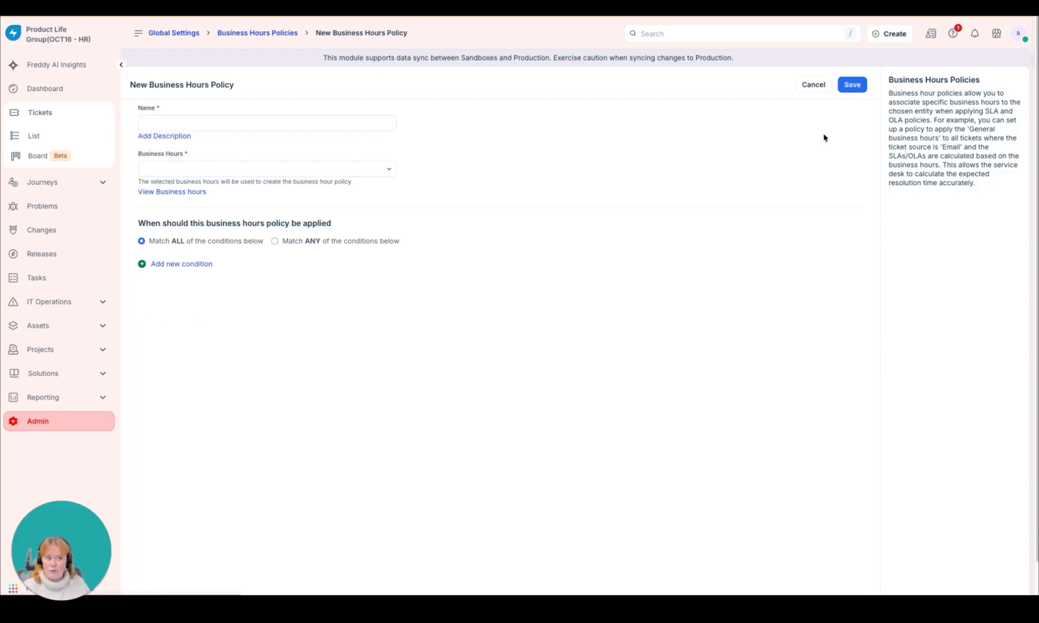
{"action": "left_click", "coordinate": [232, 124]}
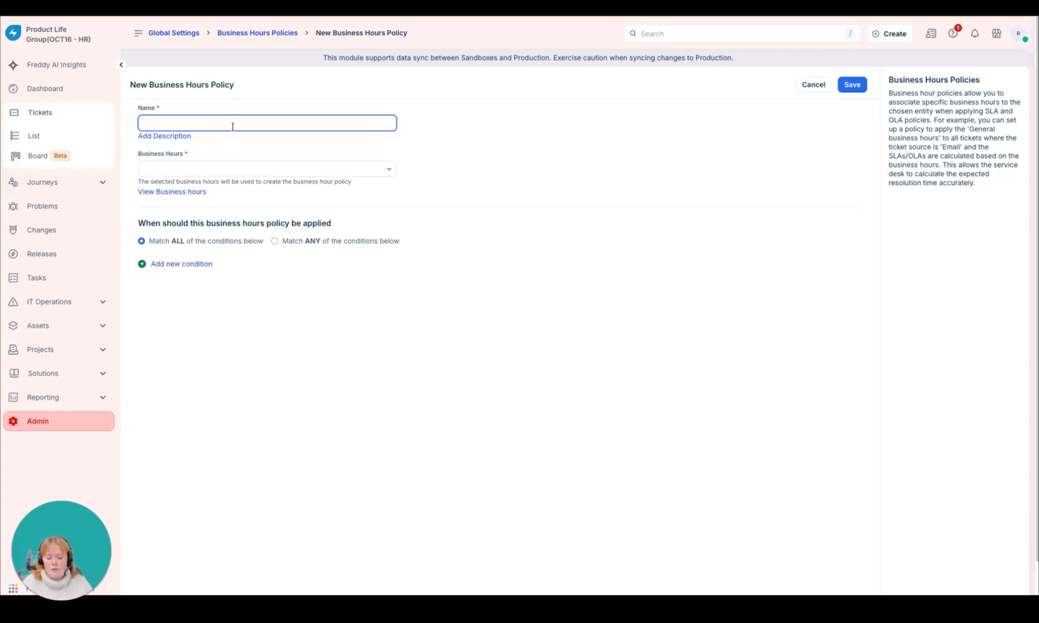
{"action": "type", "text": "Example Polic"}
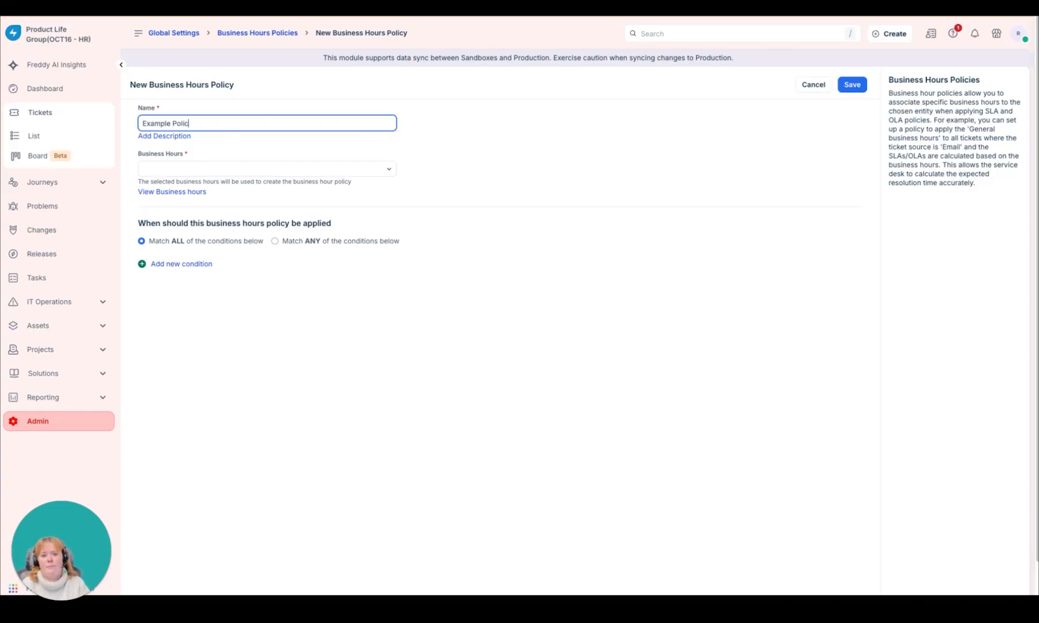
{"action": "type", "text": "y"}
{"action": "key", "text": "Tab"}
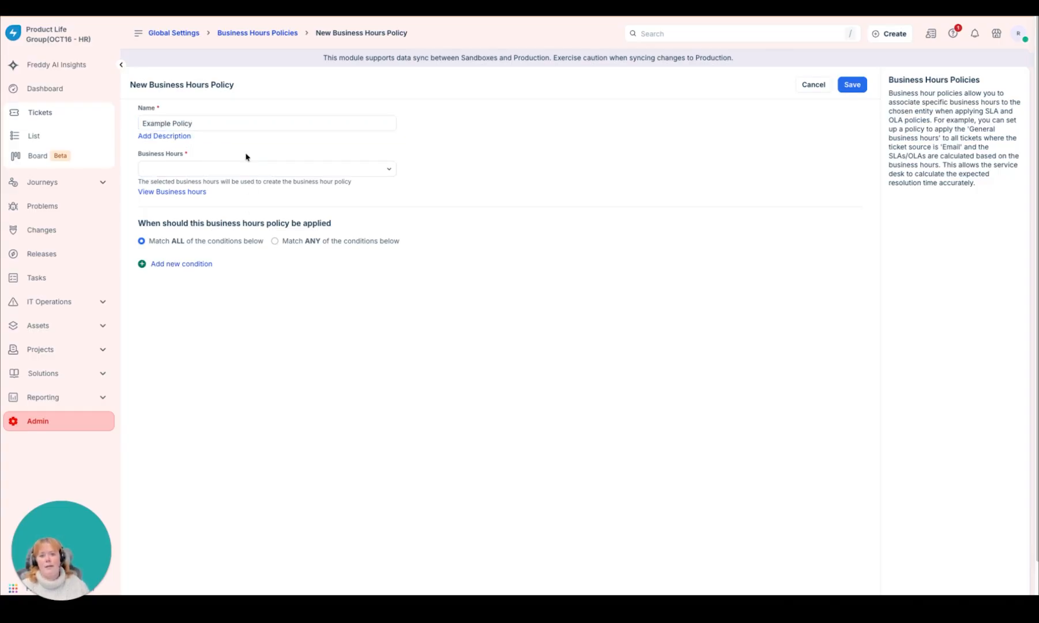
{"action": "left_click", "coordinate": [249, 168]}
{"action": "type", "text": "uk"}
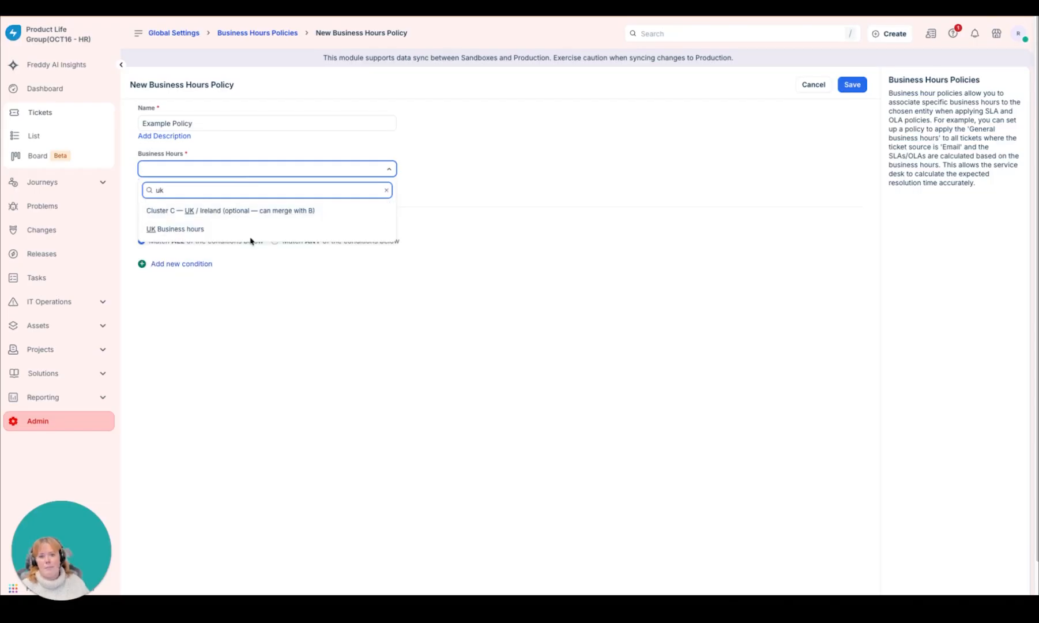
{"action": "left_click", "coordinate": [252, 234]}
Step: Look through the ticket fields available for the policy's condition and add an unfilled condition on Location with the includes operator
{"action": "left_click", "coordinate": [193, 264]}
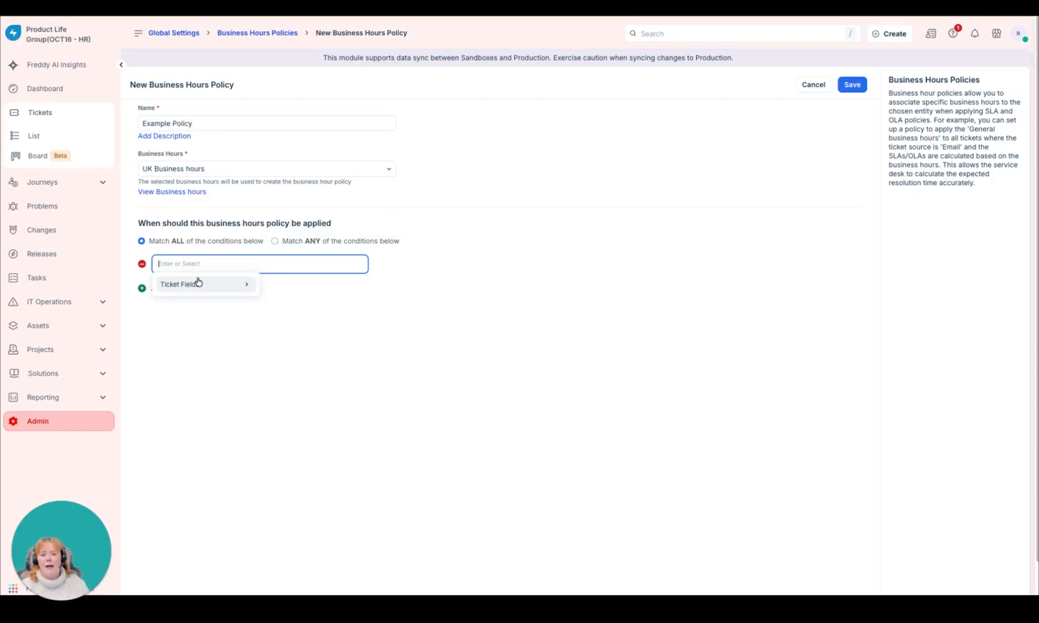
{"action": "left_click", "coordinate": [198, 283]}
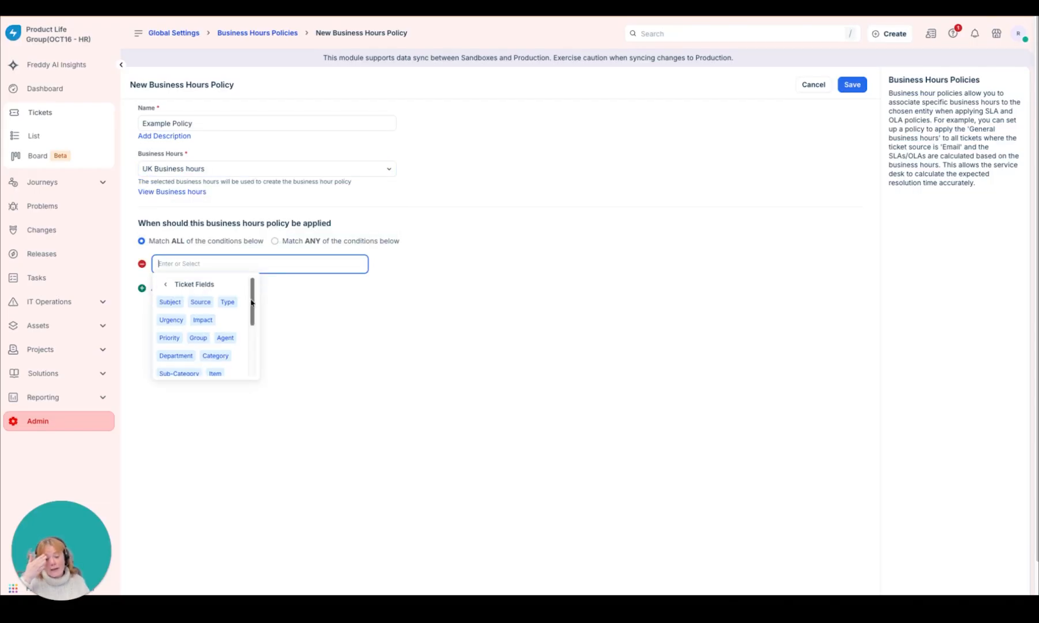
{"action": "left_click_drag", "start_coordinate": [252, 299], "coordinate": [269, 365]}
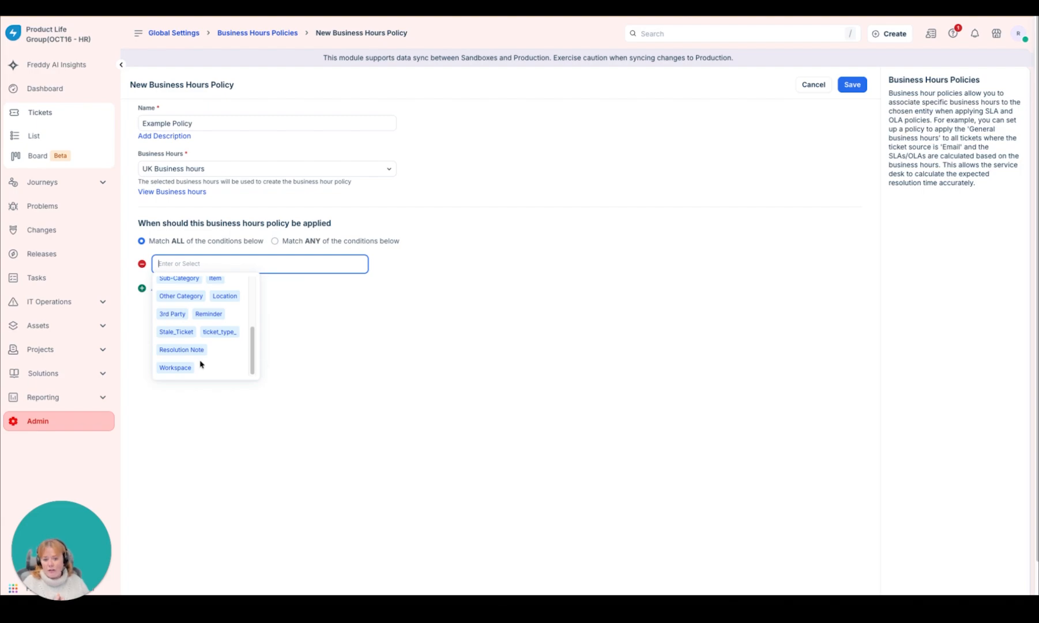
{"action": "scroll", "coordinate": [202, 363], "scroll_direction": "up", "scroll_amount": 3}
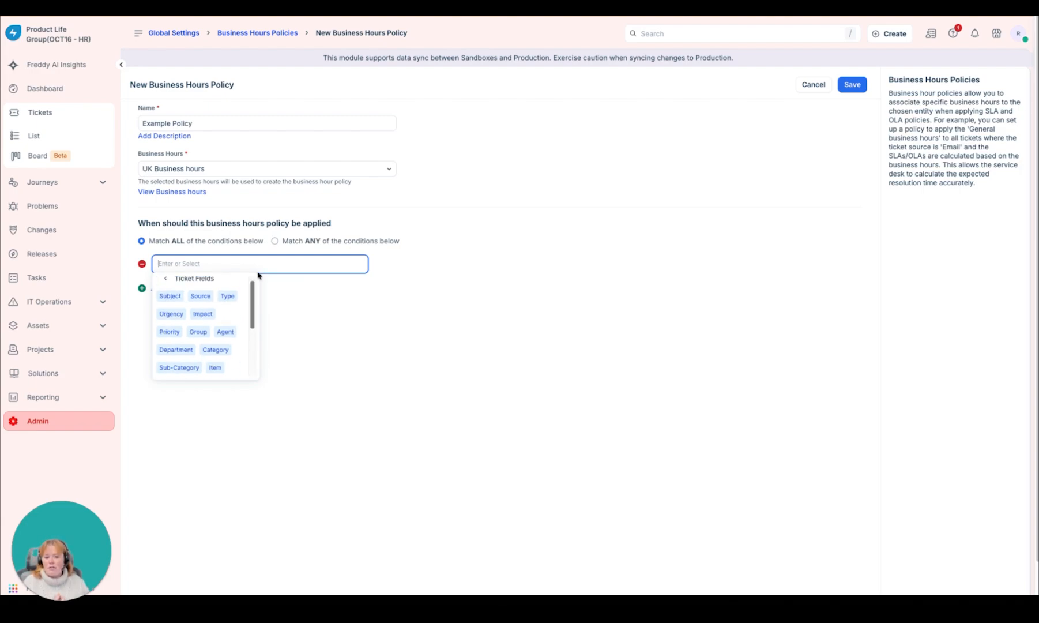
{"action": "scroll", "coordinate": [254, 301], "scroll_direction": "up", "scroll_amount": 1}
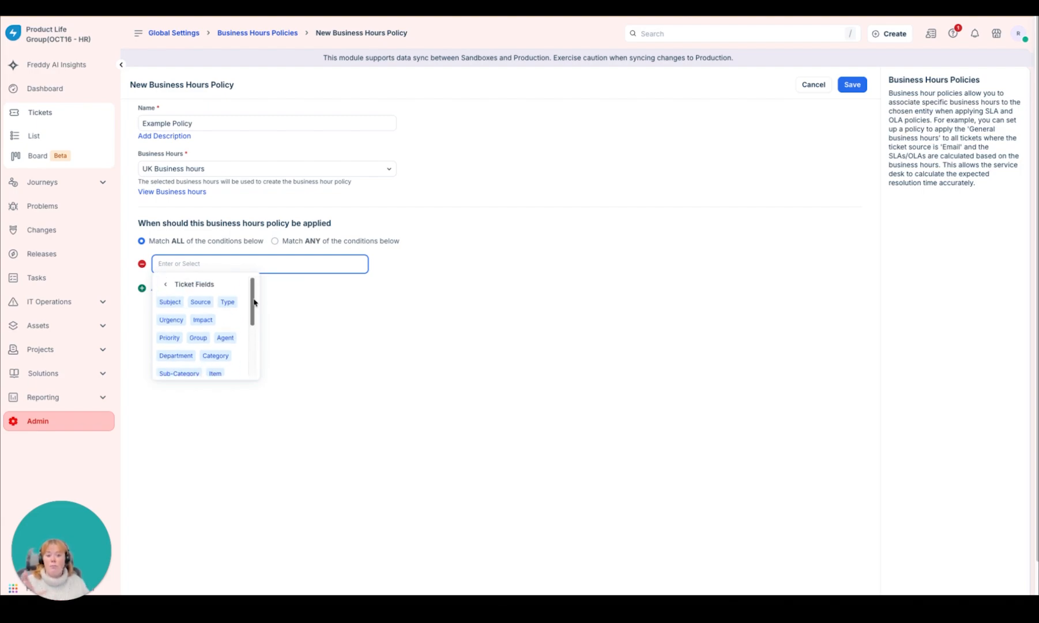
{"action": "scroll", "coordinate": [254, 303], "scroll_direction": "down", "scroll_amount": 1}
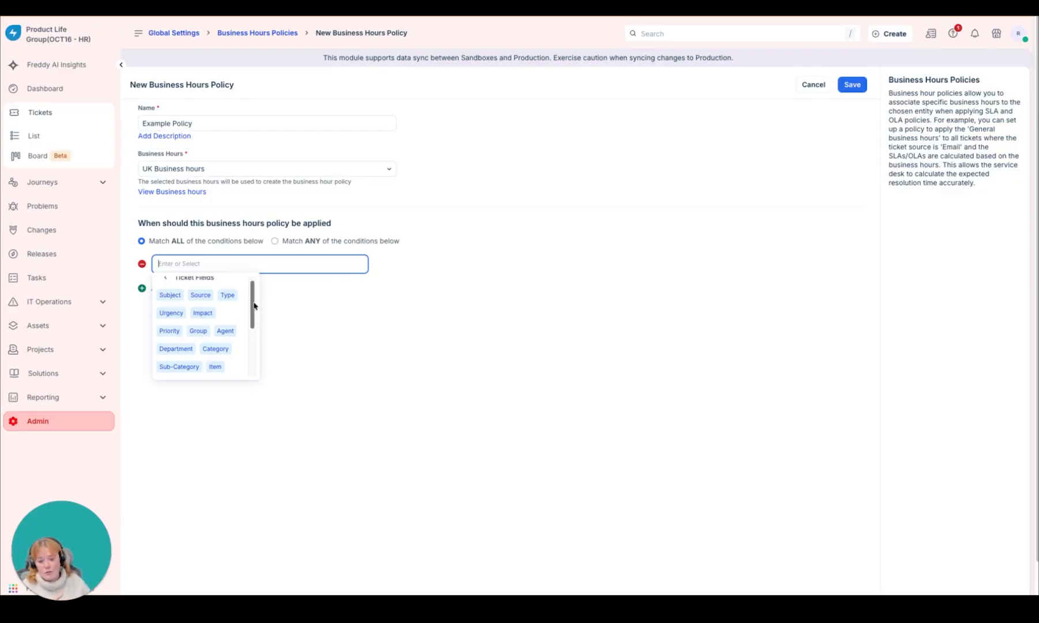
{"action": "scroll", "coordinate": [230, 323], "scroll_direction": "down", "scroll_amount": 3}
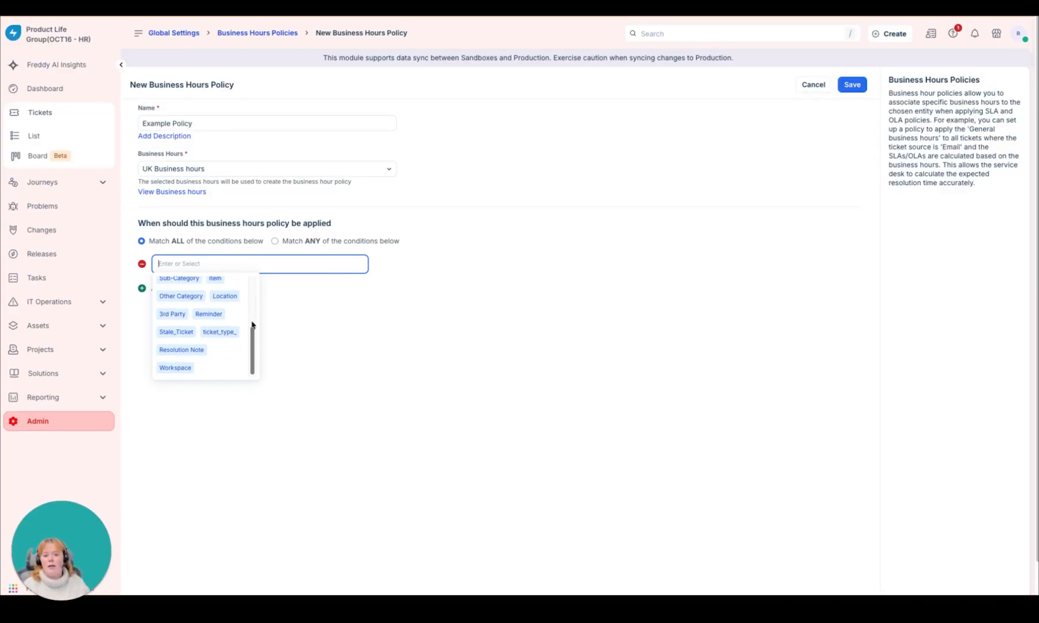
{"action": "left_click", "coordinate": [224, 297]}
{"action": "left_click", "coordinate": [263, 316]}
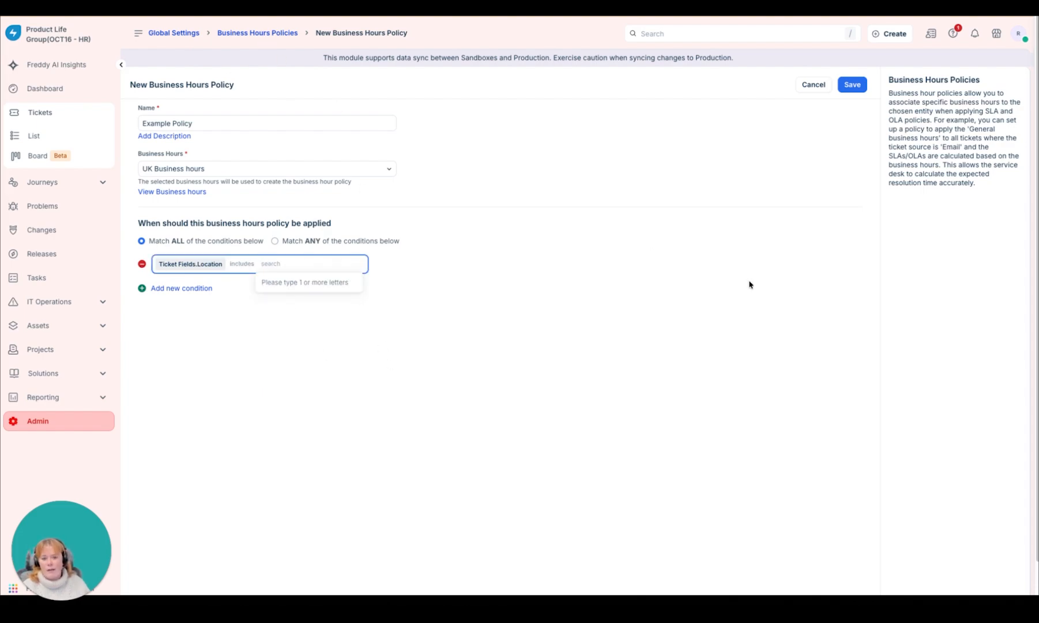
{"action": "left_click", "coordinate": [807, 301]}
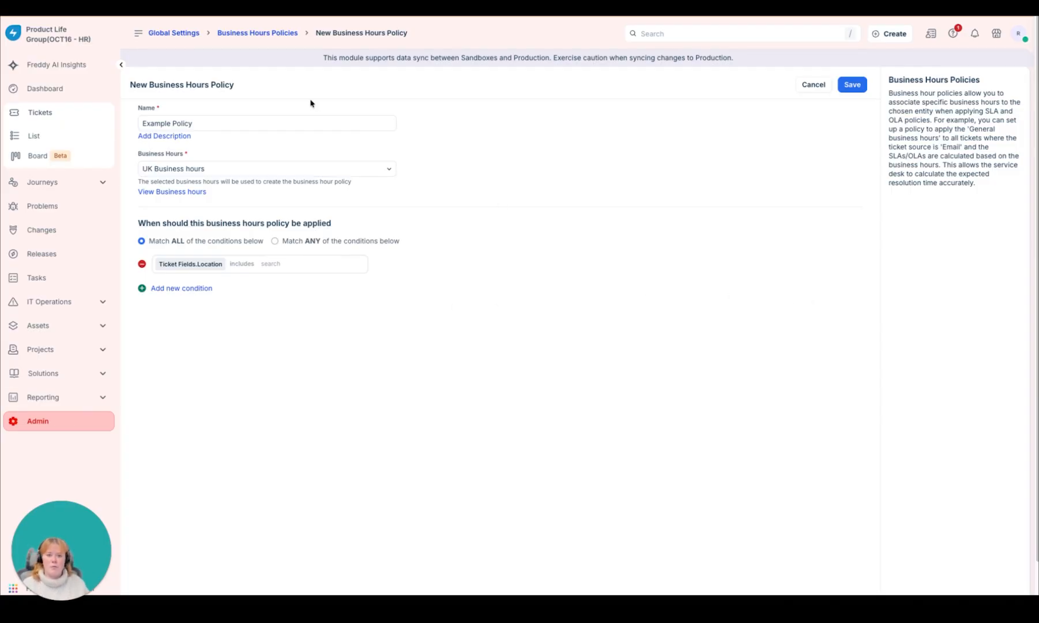
Step: Leave the business hours policy without saving and find the SLA and OLA Policies settings by searching the global settings for SLA
{"action": "left_click", "coordinate": [166, 36]}
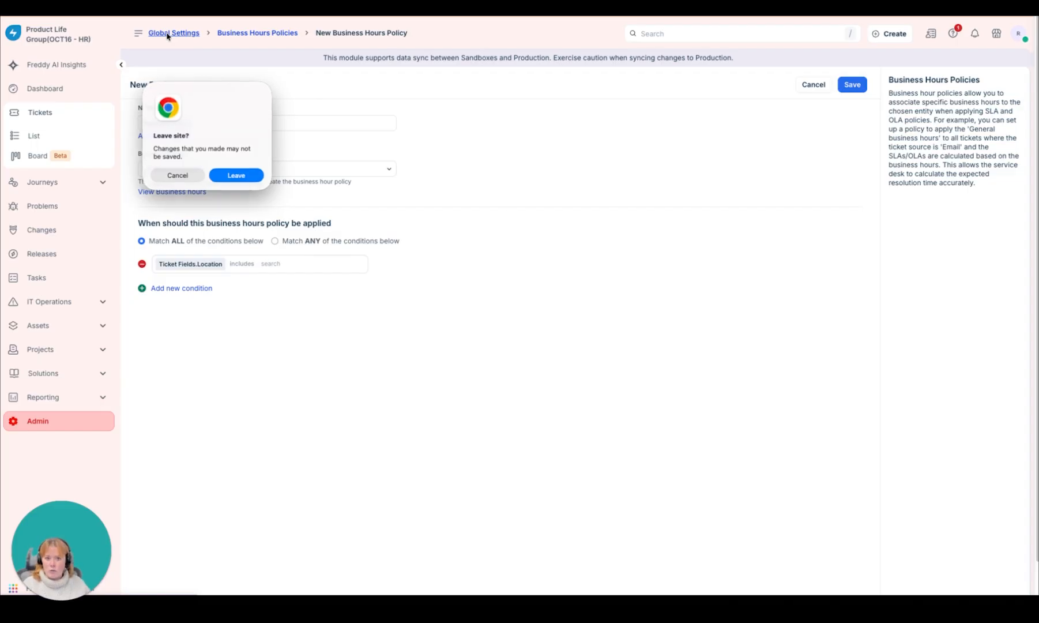
{"action": "left_click", "coordinate": [246, 176]}
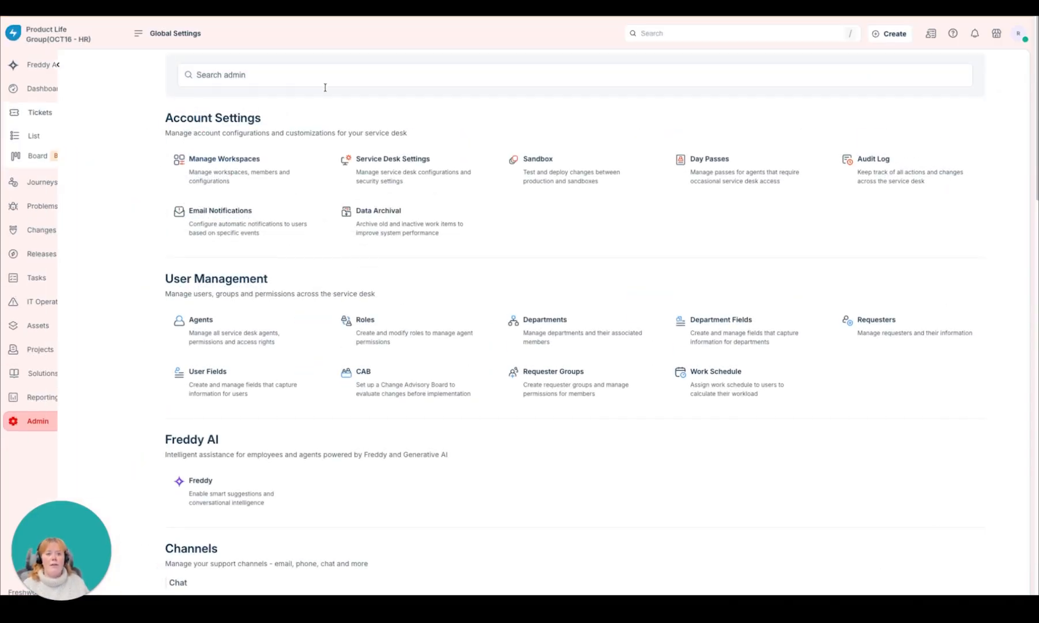
{"action": "left_click", "coordinate": [311, 71]}
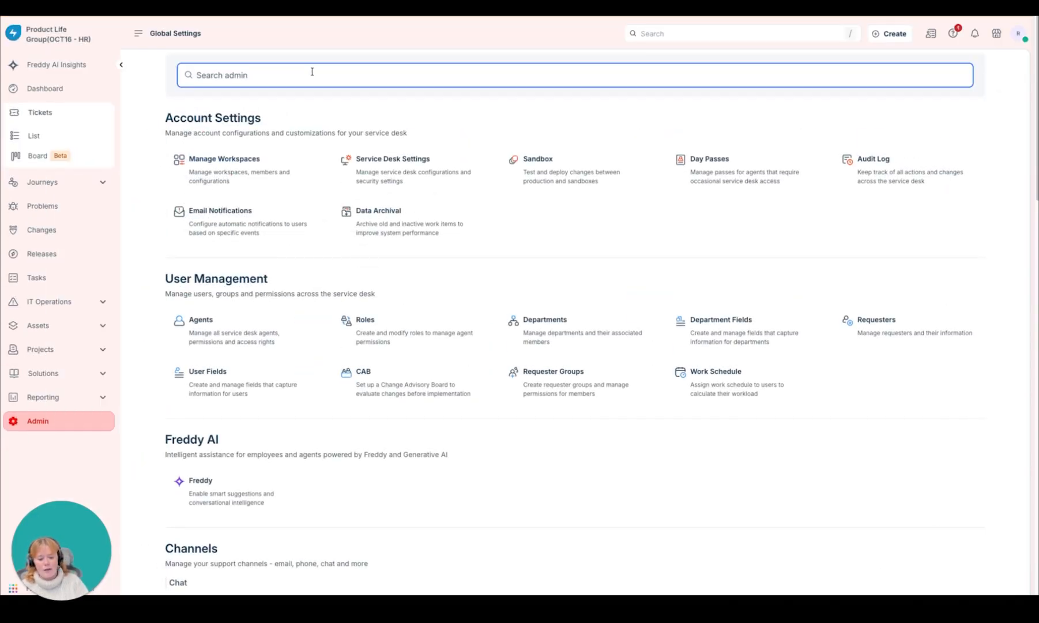
{"action": "type", "text": "SLA"}
{"action": "left_click", "coordinate": [278, 310]}
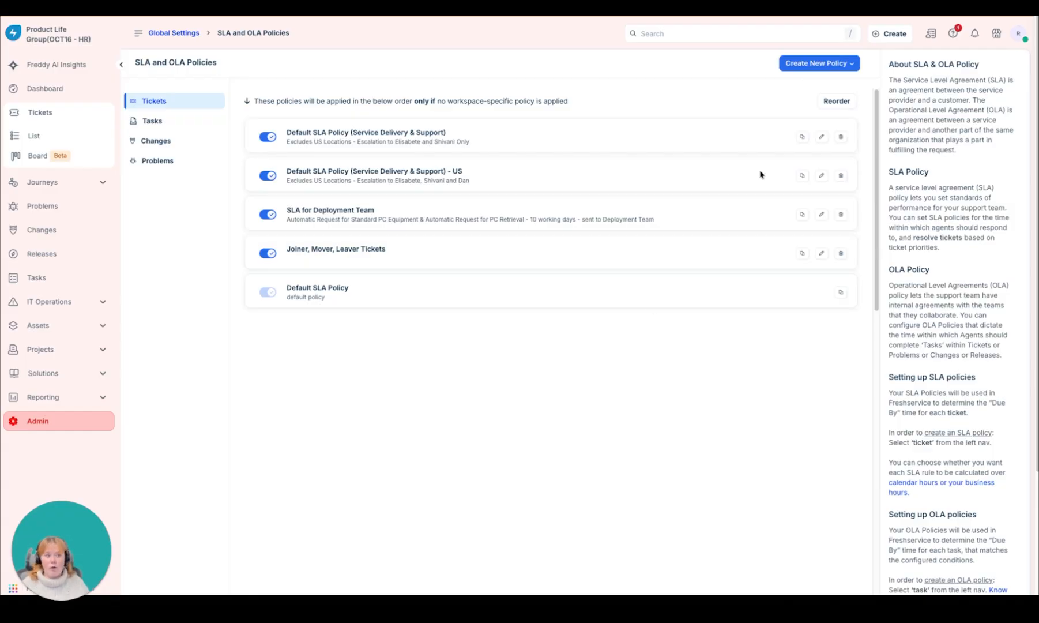
Step: Start a new ticket SLA policy and name it new Example SLA, leaving the description empty
{"action": "left_click", "coordinate": [825, 65]}
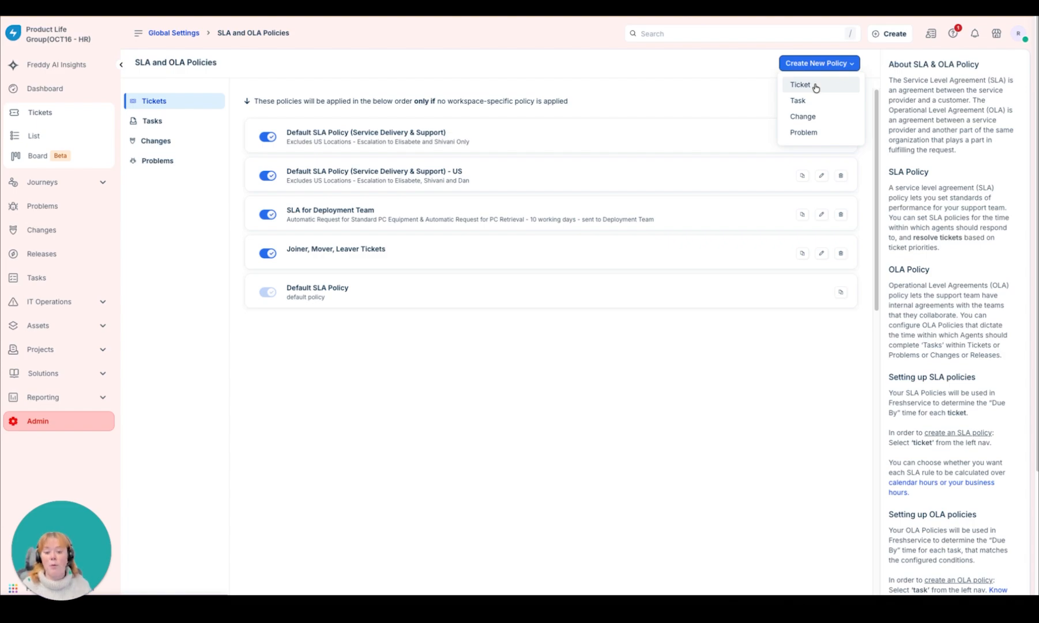
{"action": "left_click", "coordinate": [802, 84]}
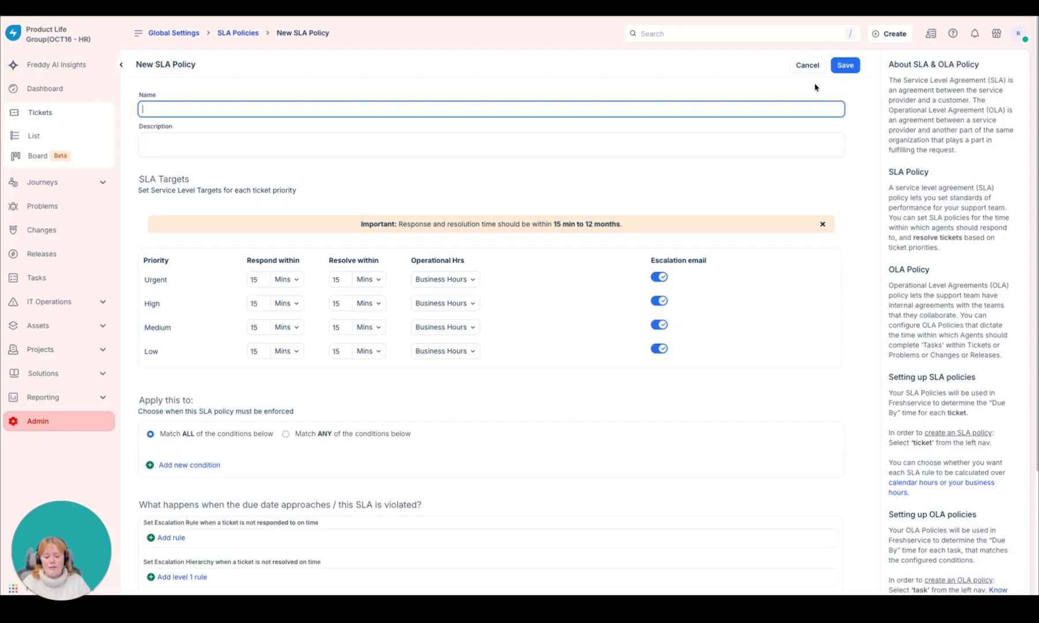
{"action": "type", "text": "new Example S"}
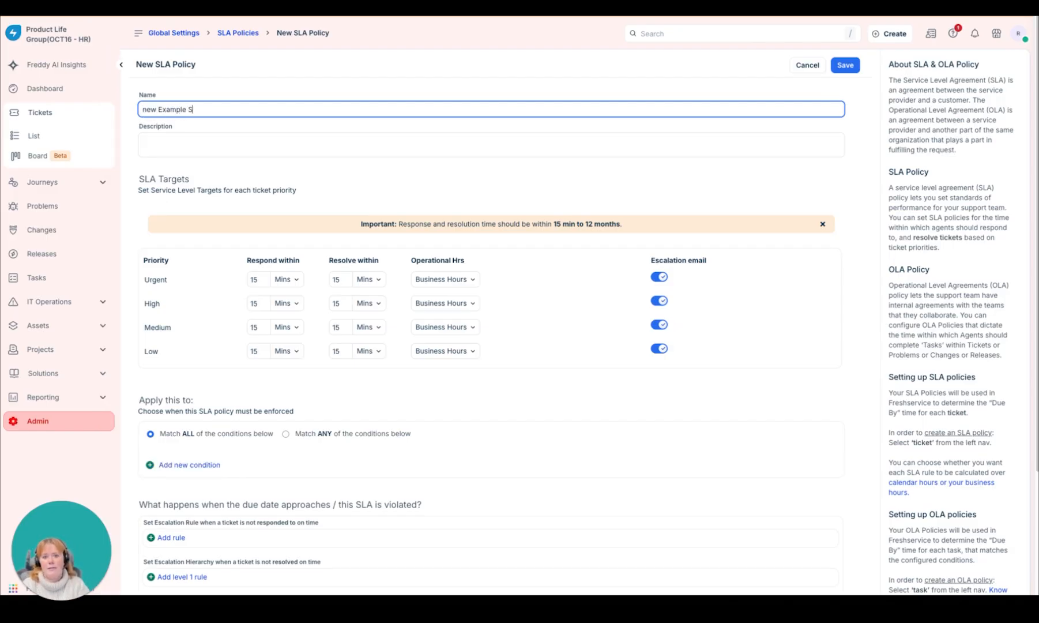
{"action": "type", "text": "LA"}
{"action": "key", "text": "Tab"}
{"action": "key", "text": "Tab"}
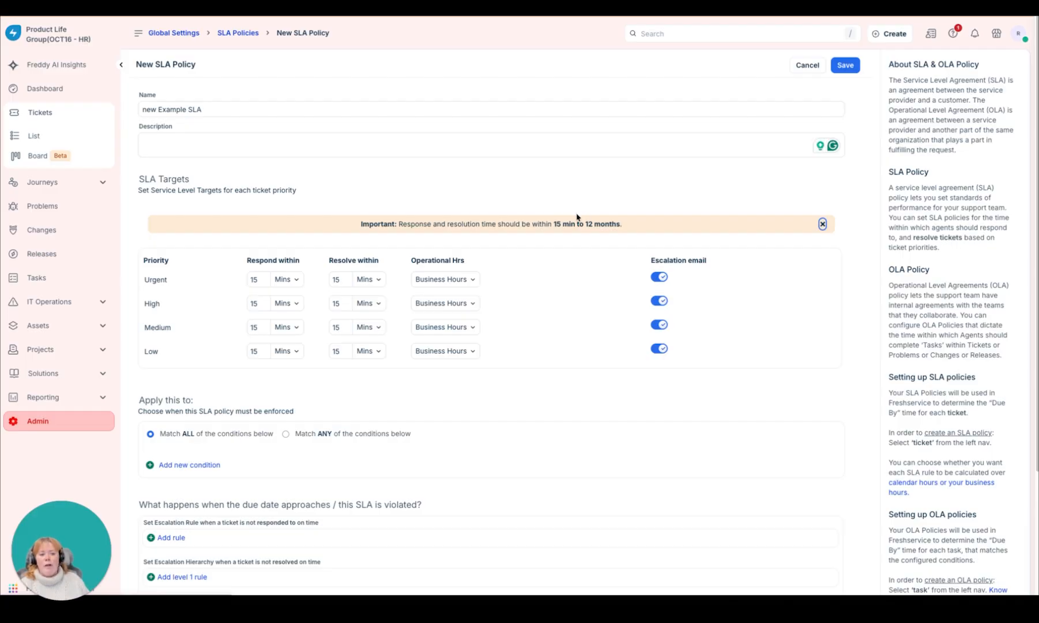
Step: Set the operational hours of the Urgent and High priorities to Calendar Hours in the SLA targets
{"action": "scroll", "coordinate": [577, 217], "scroll_direction": "down", "scroll_amount": 3}
{"action": "scroll", "coordinate": [575, 216], "scroll_direction": "up", "scroll_amount": 1}
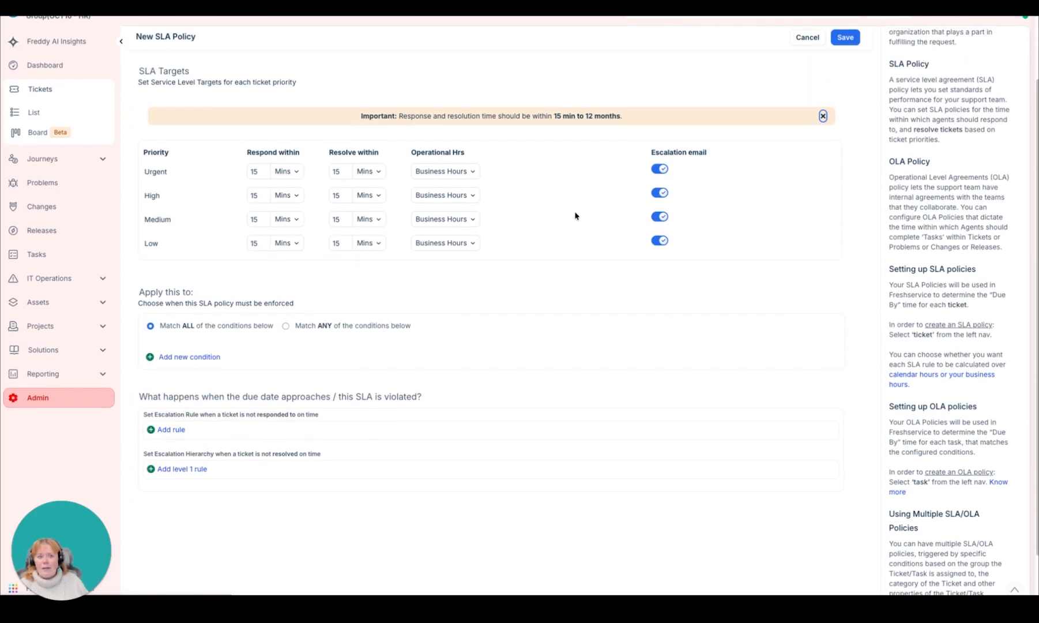
{"action": "left_click", "coordinate": [466, 173]}
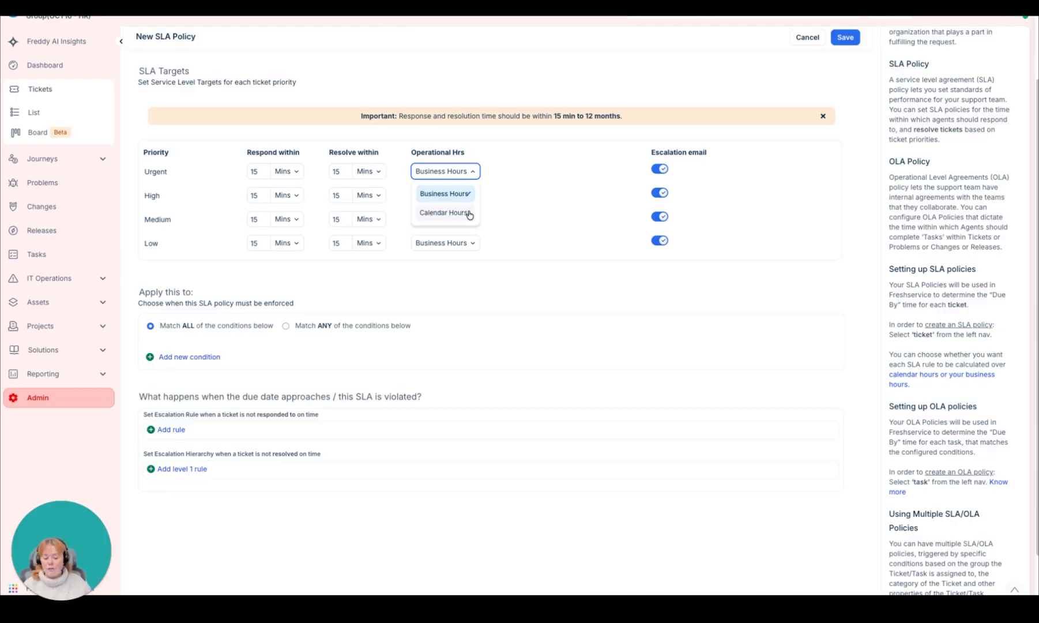
{"action": "left_click", "coordinate": [470, 213]}
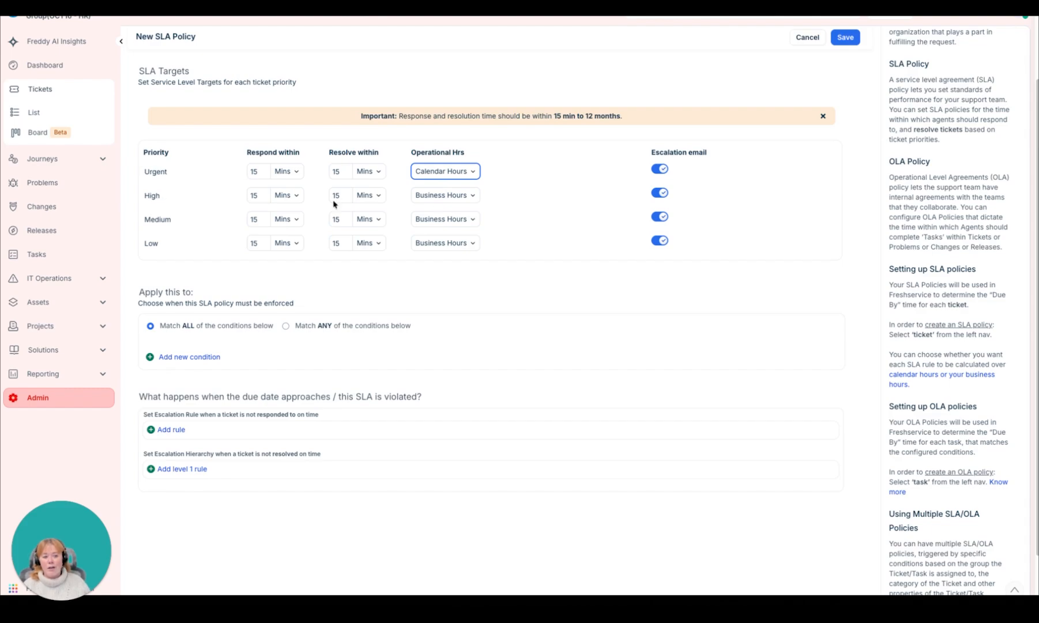
{"action": "left_click", "coordinate": [450, 195]}
{"action": "left_click", "coordinate": [459, 237]}
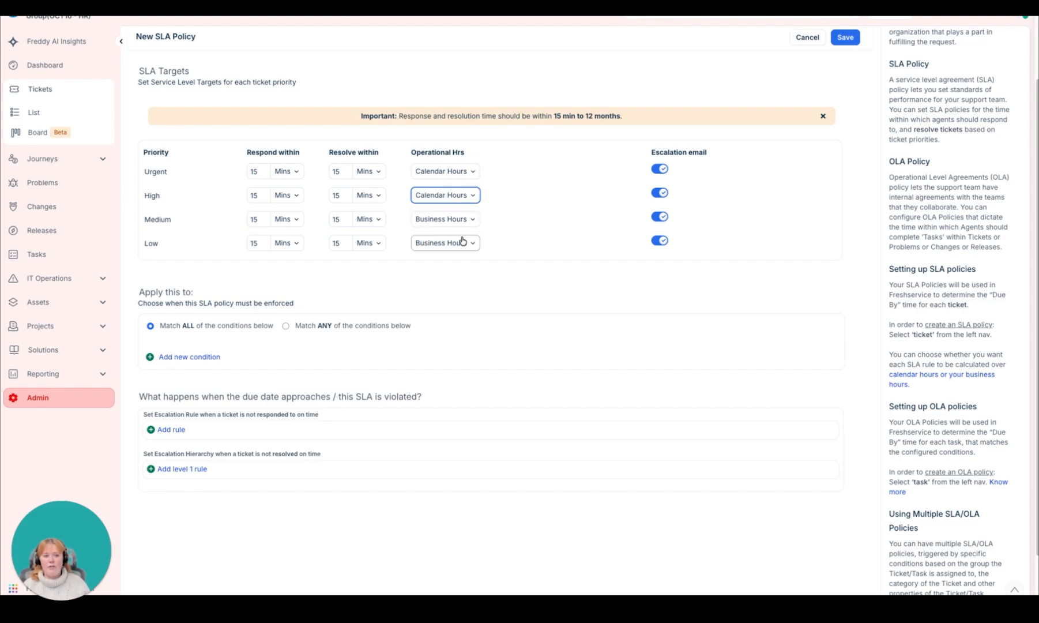
Step: Set the Urgent priority's resolution target to 2 hours
{"action": "left_click", "coordinate": [251, 172]}
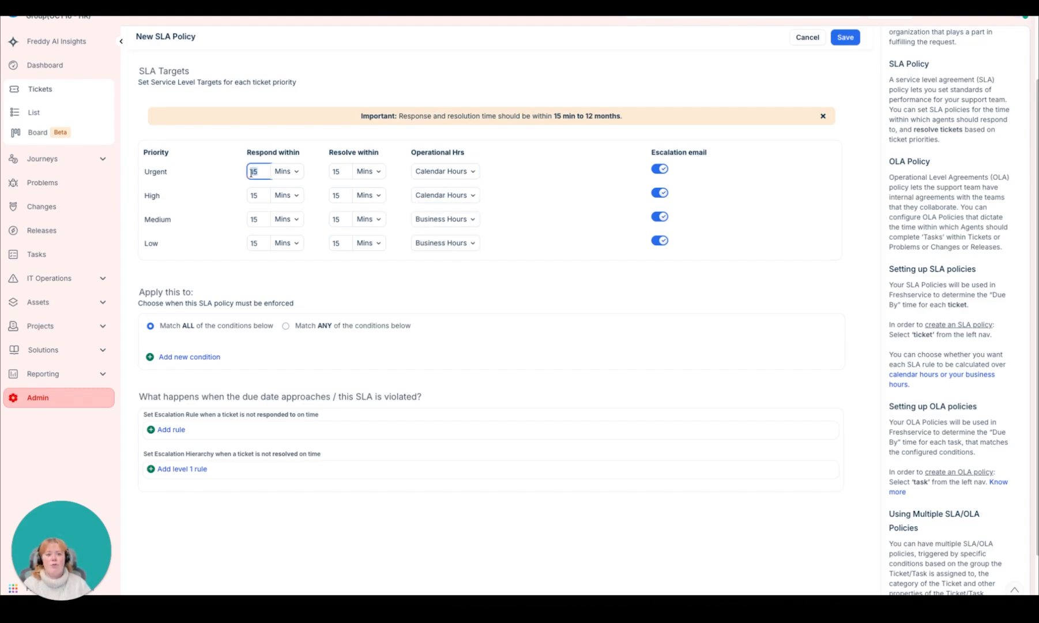
{"action": "key", "text": "Tab"}
{"action": "type", "text": "2"}
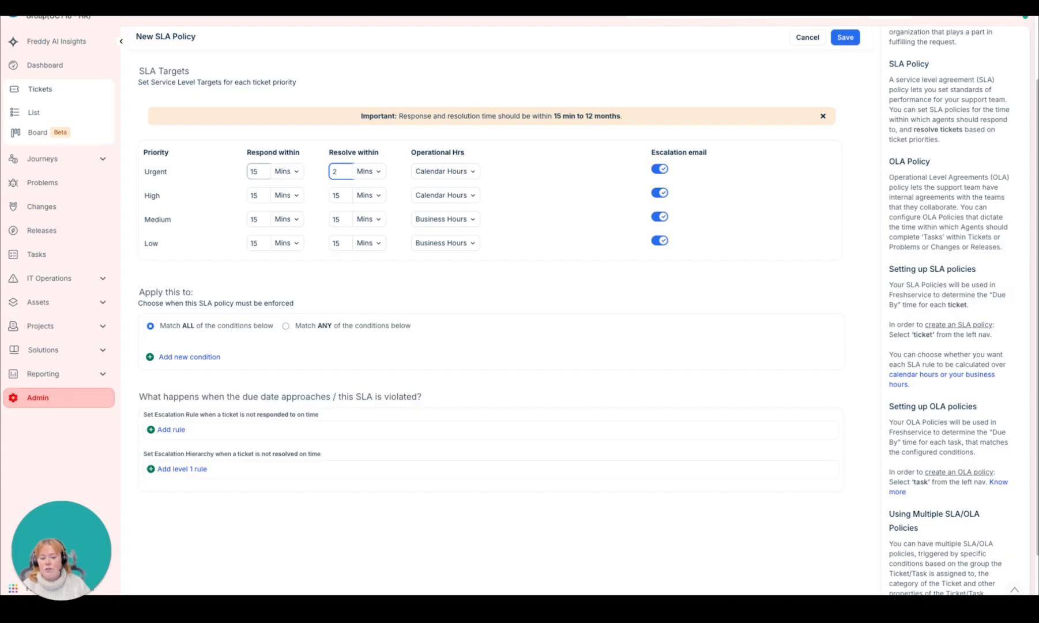
{"action": "left_click", "coordinate": [376, 172]}
{"action": "left_click", "coordinate": [381, 212]}
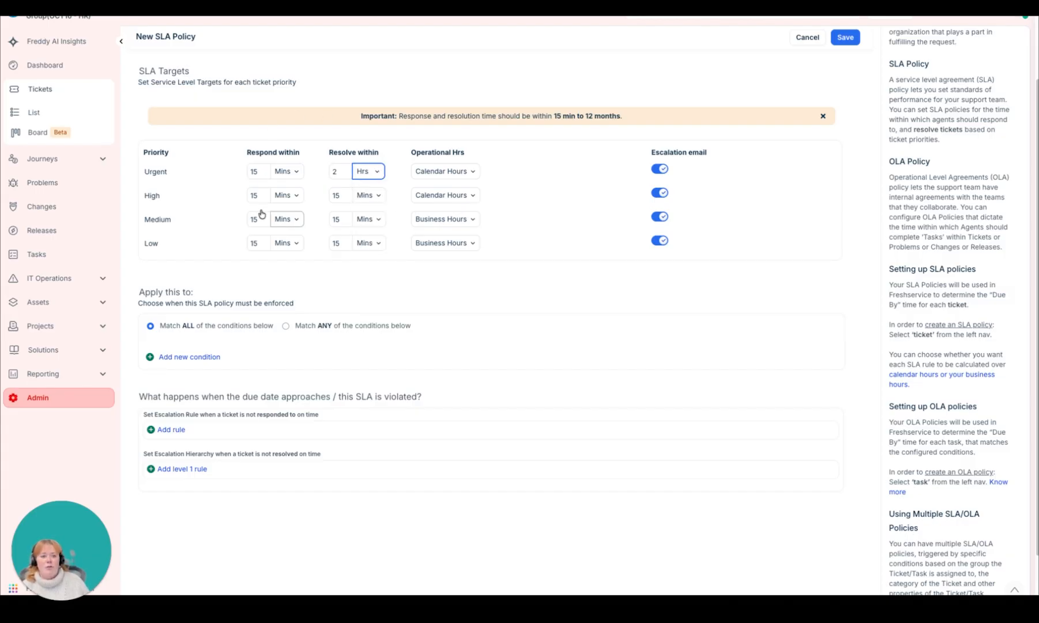
Step: Set the High priority's targets to respond within 30 minutes and resolve within 4 hours
{"action": "double_click", "coordinate": [257, 198]}
{"action": "type", "text": "30"}
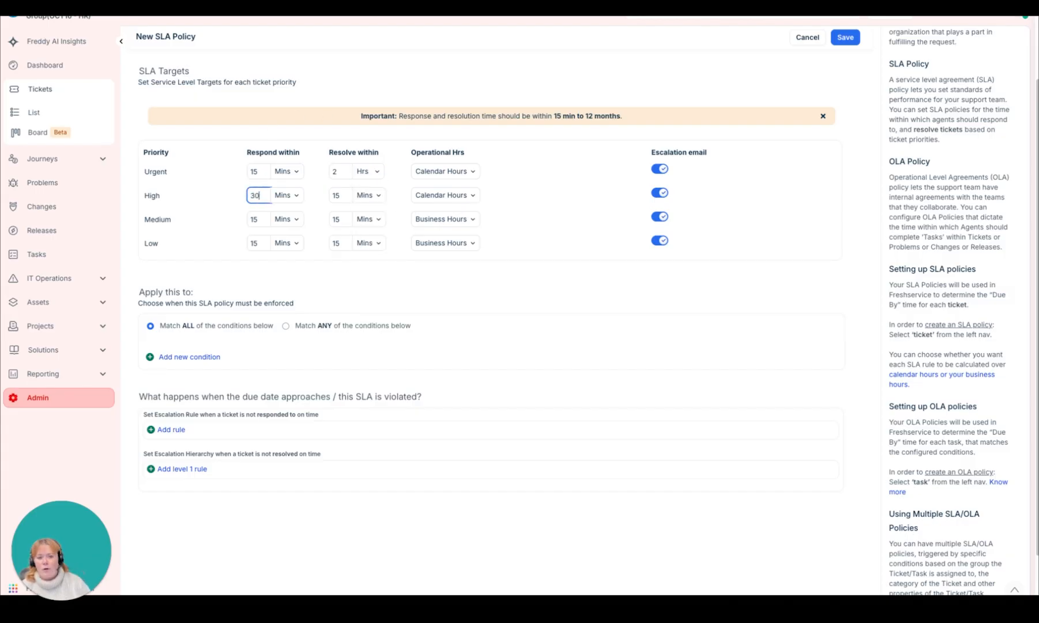
{"action": "double_click", "coordinate": [341, 196]}
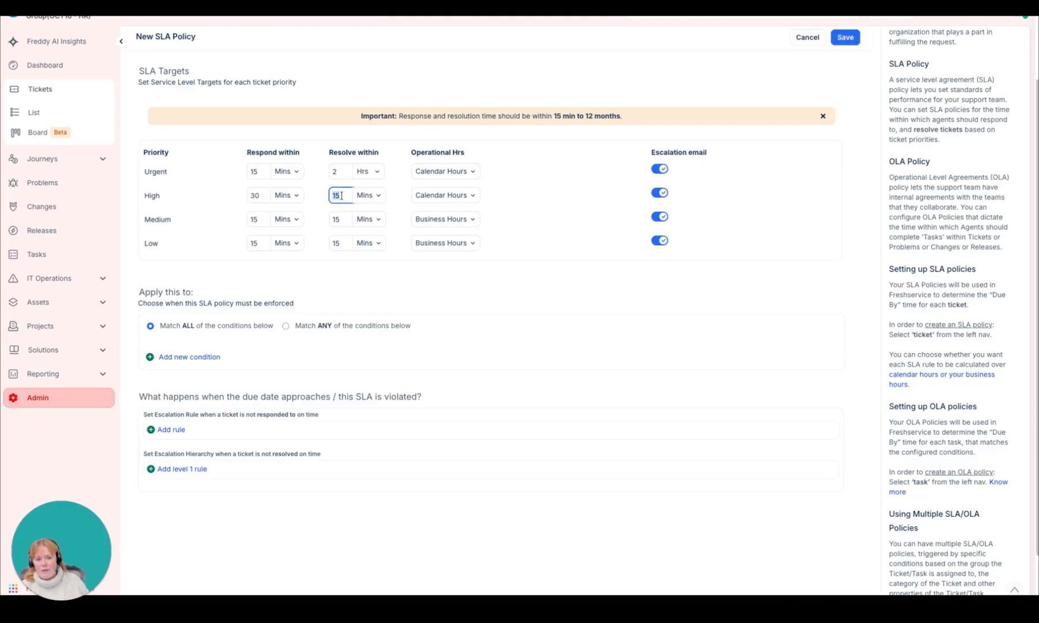
{"action": "type", "text": "4"}
{"action": "left_click", "coordinate": [367, 195]}
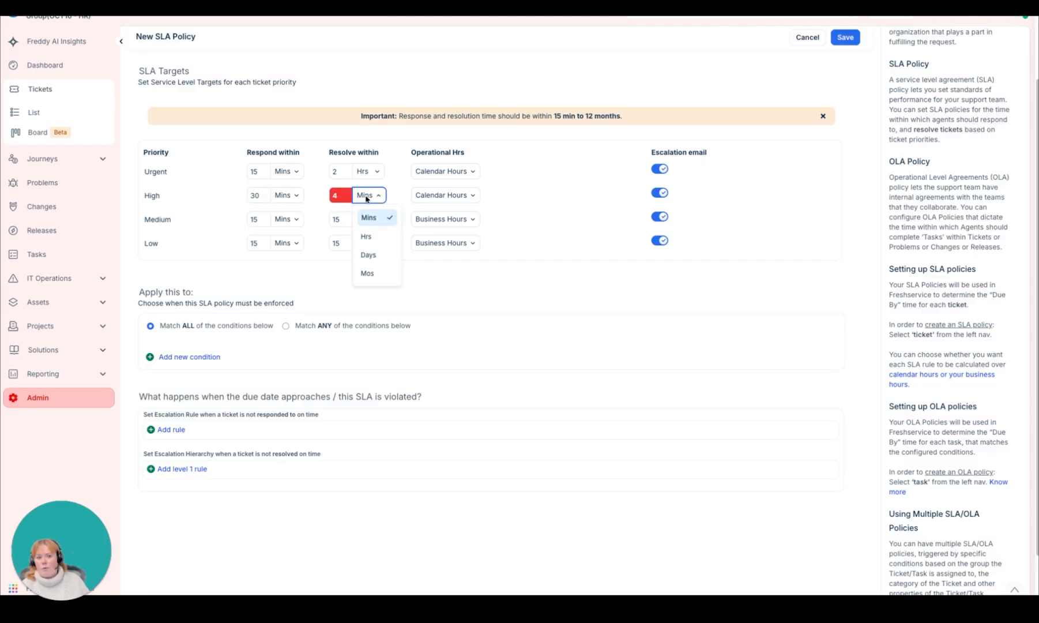
{"action": "left_click", "coordinate": [382, 237]}
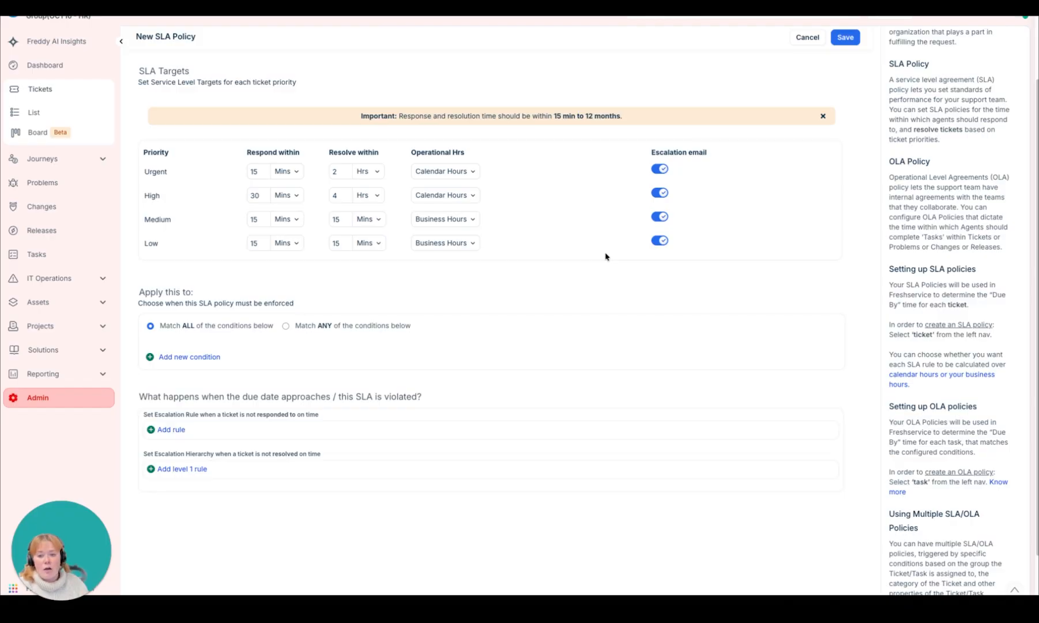
Step: Open the ticket list in a new browser tab and bring up the India Test Ticket 16:45 GMT
{"action": "right_click", "coordinate": [34, 113]}
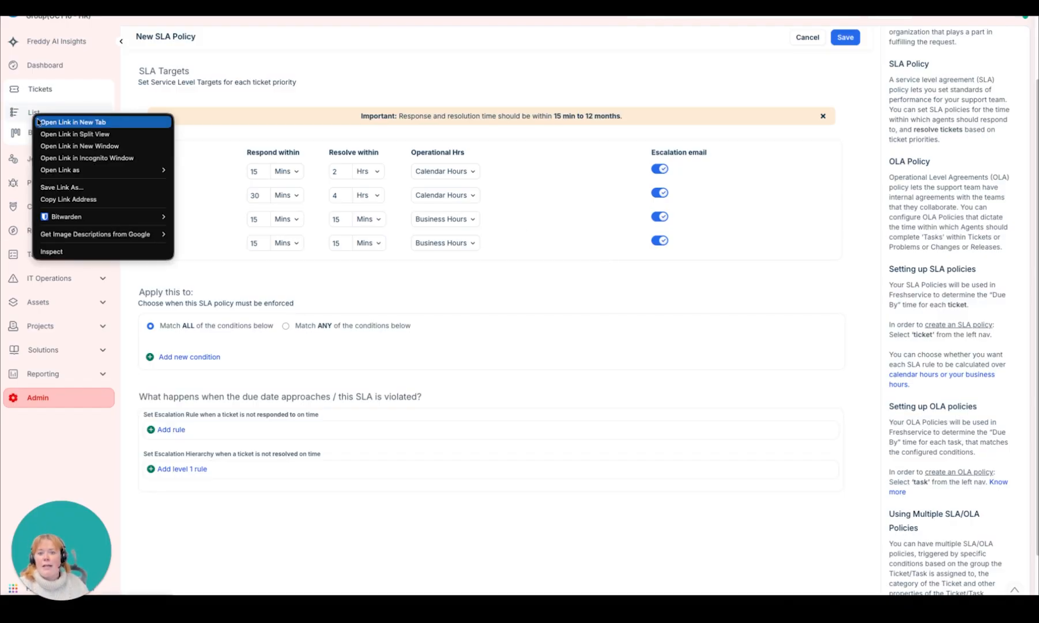
{"action": "left_click", "coordinate": [38, 122]}
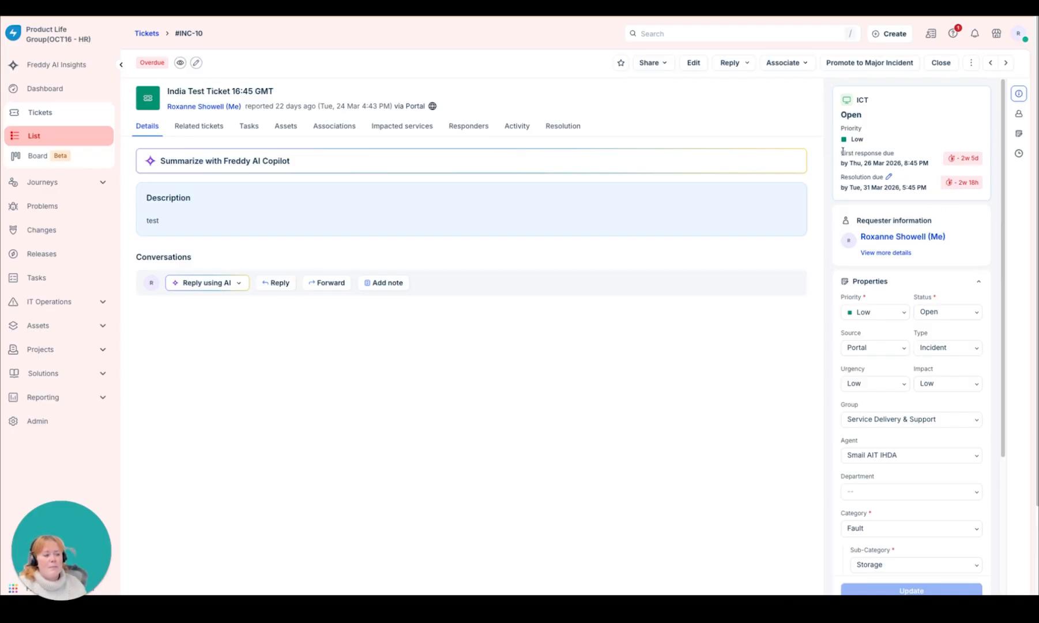
Step: Check the ticket's first response due date and send the requester the reply "Hi, sorry for the delay!"
{"action": "left_click_drag", "start_coordinate": [841, 151], "coordinate": [923, 165]}
{"action": "left_click_drag", "start_coordinate": [850, 163], "coordinate": [926, 166]}
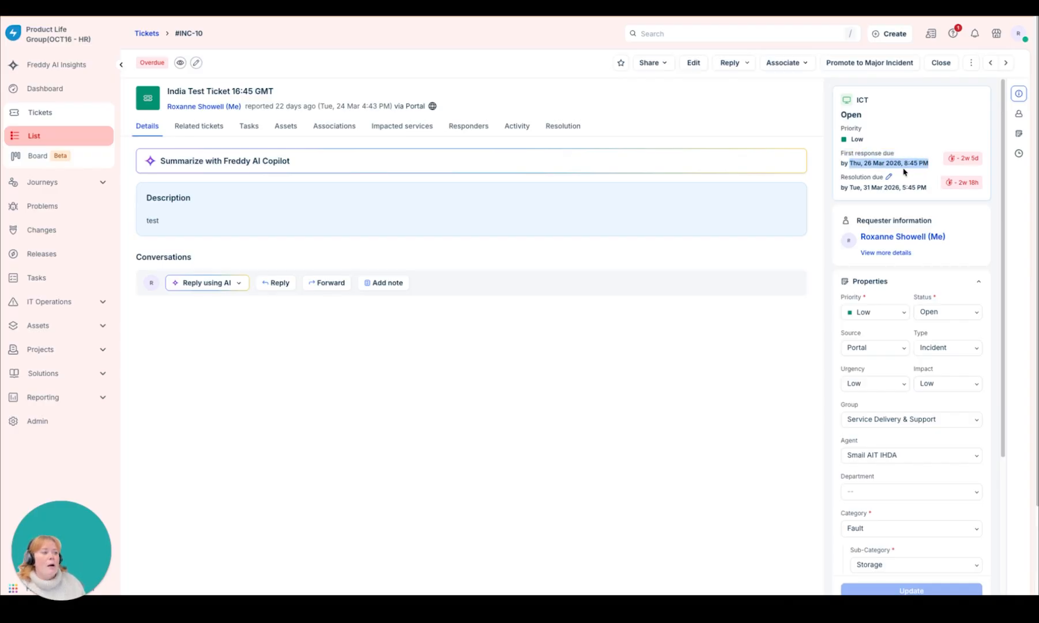
{"action": "left_click", "coordinate": [276, 282]}
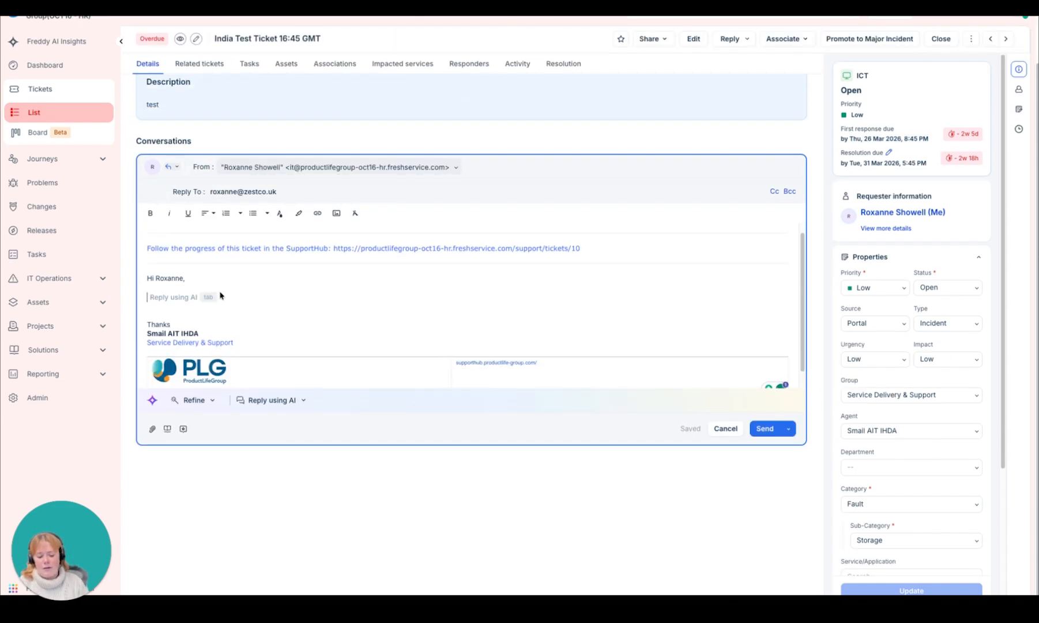
{"action": "type", "text": "Hi, sorry for the de"}
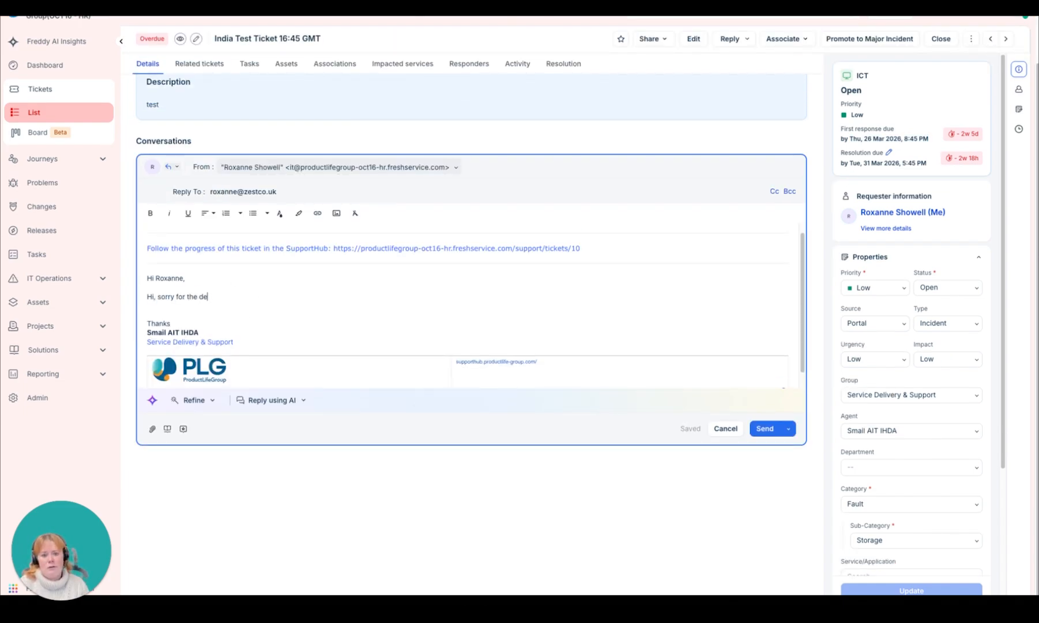
{"action": "type", "text": "lay!"}
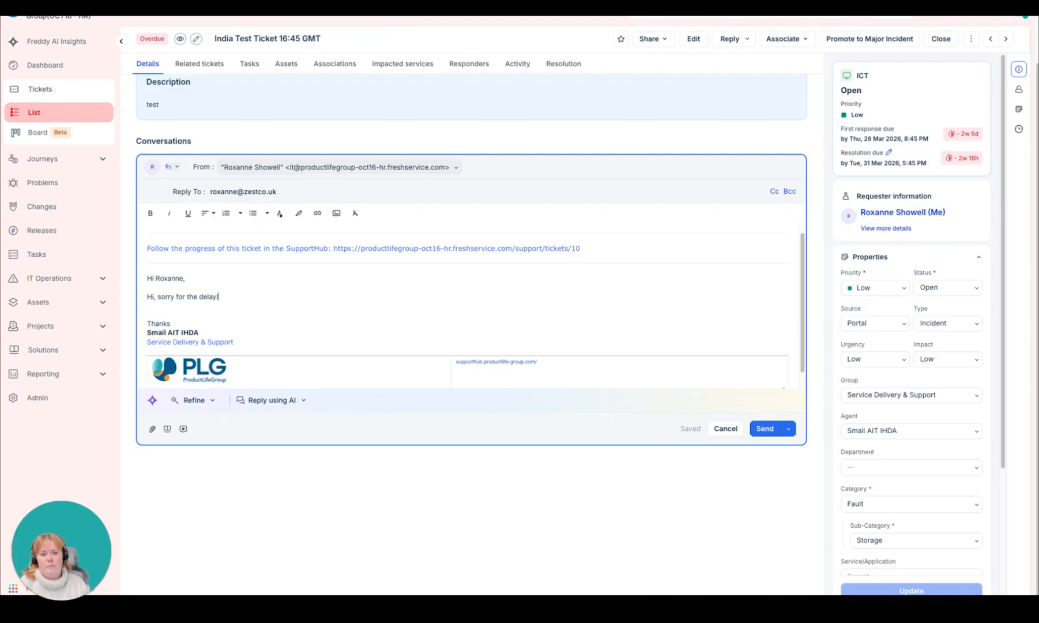
{"action": "left_click", "coordinate": [774, 433]}
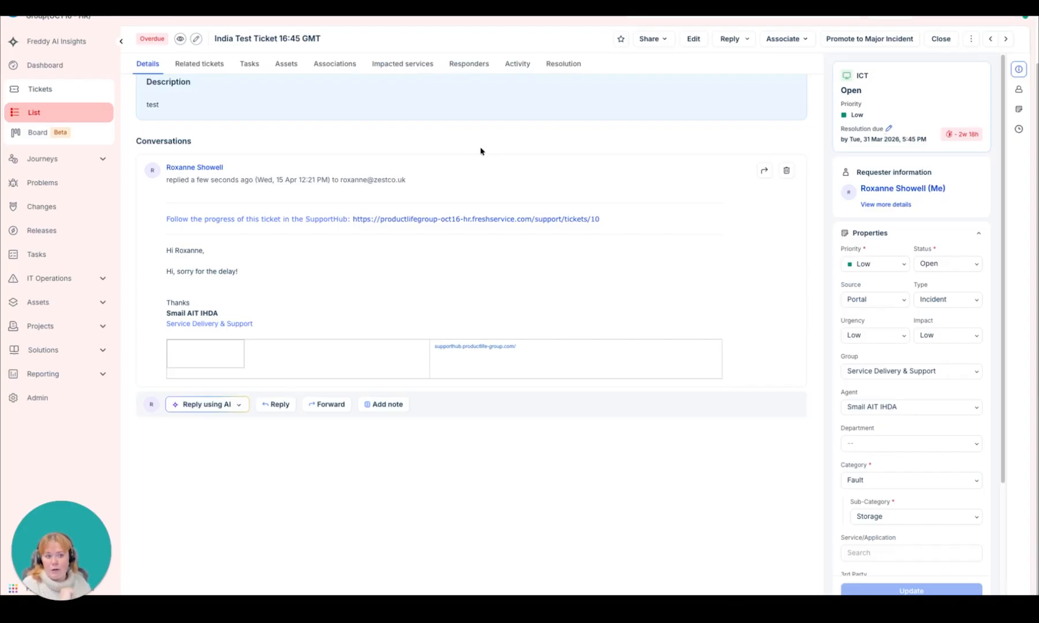
Step: Check the ticket's resolution due date, set the status to Resolved and submit the update
{"action": "left_click", "coordinate": [517, 64]}
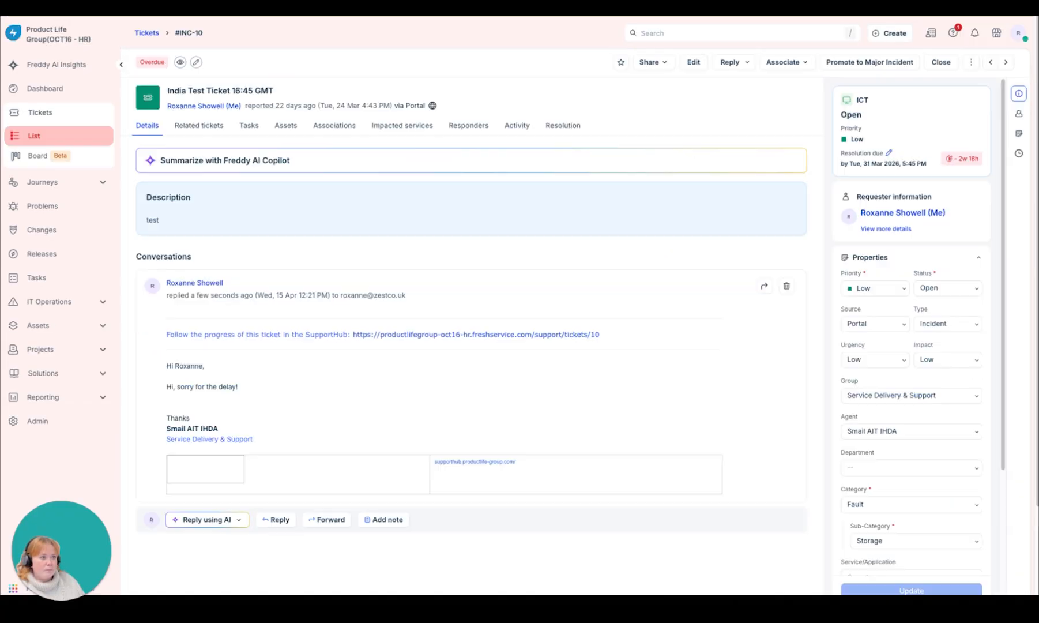
{"action": "left_click_drag", "start_coordinate": [840, 163], "coordinate": [925, 165]}
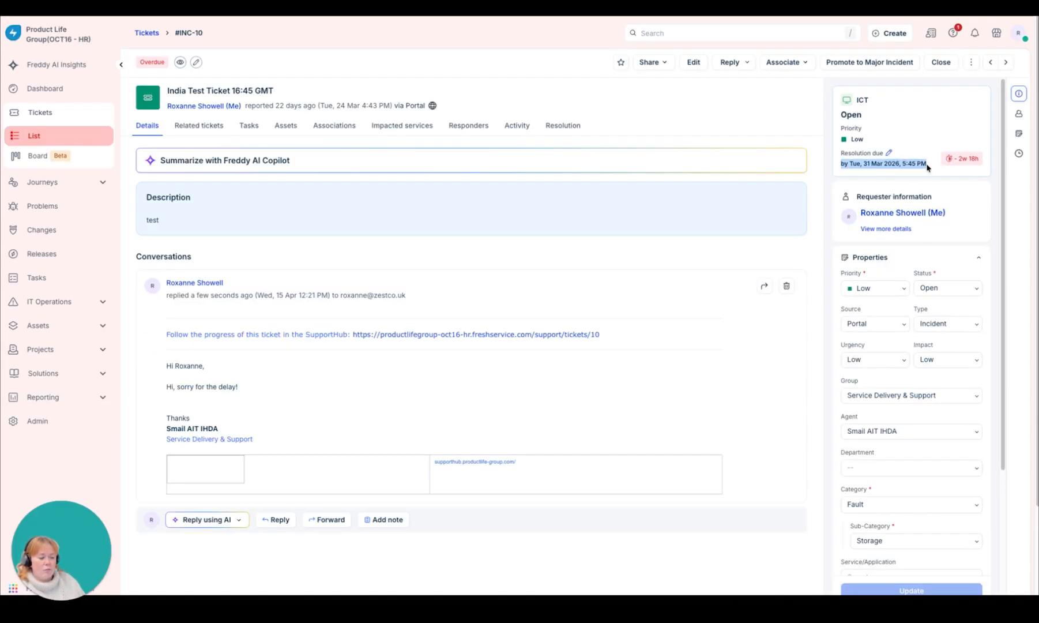
{"action": "left_click", "coordinate": [949, 289]}
{"action": "scroll", "coordinate": [948, 364], "scroll_direction": "down", "scroll_amount": 3}
{"action": "left_click", "coordinate": [940, 380]}
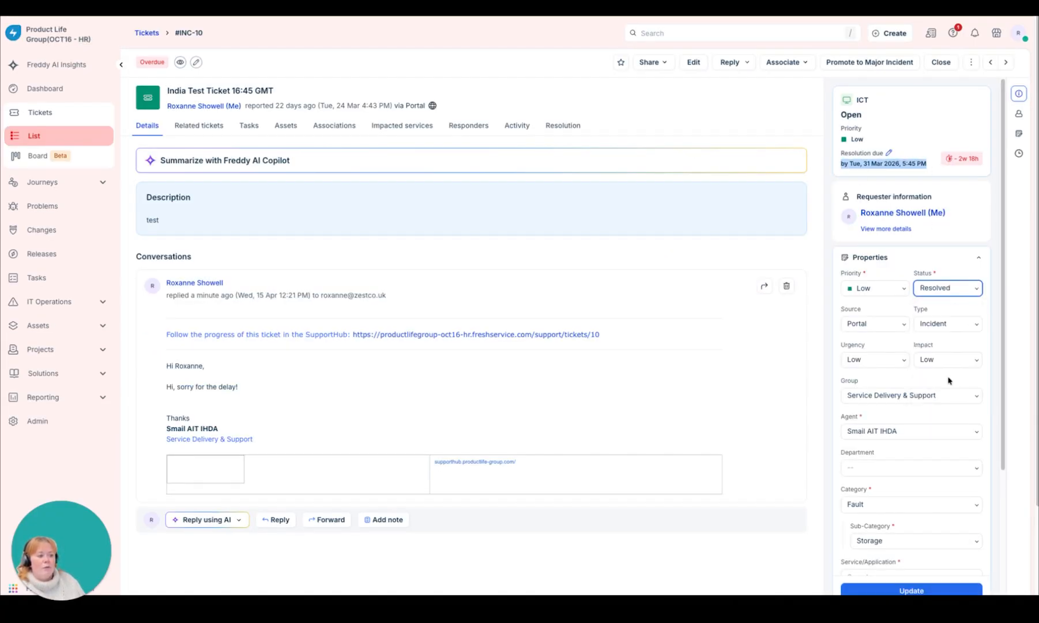
{"action": "left_click", "coordinate": [921, 589]}
Step: Save the AI-generated resolution note and resolve the ticket with Docusign as its Service/Application
{"action": "left_click", "coordinate": [271, 196]}
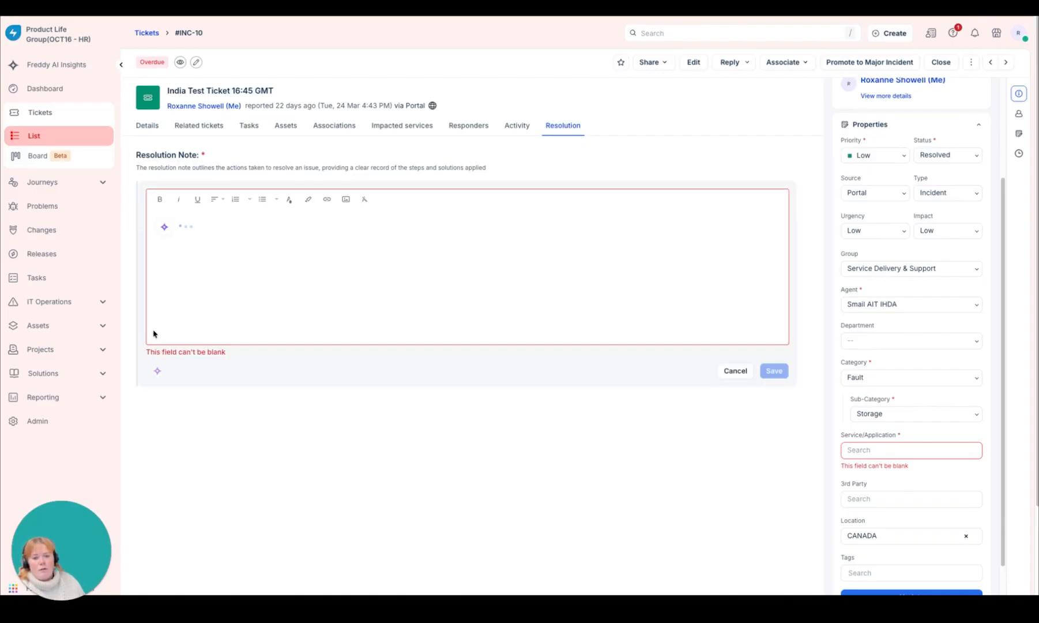
{"action": "left_click", "coordinate": [882, 450]}
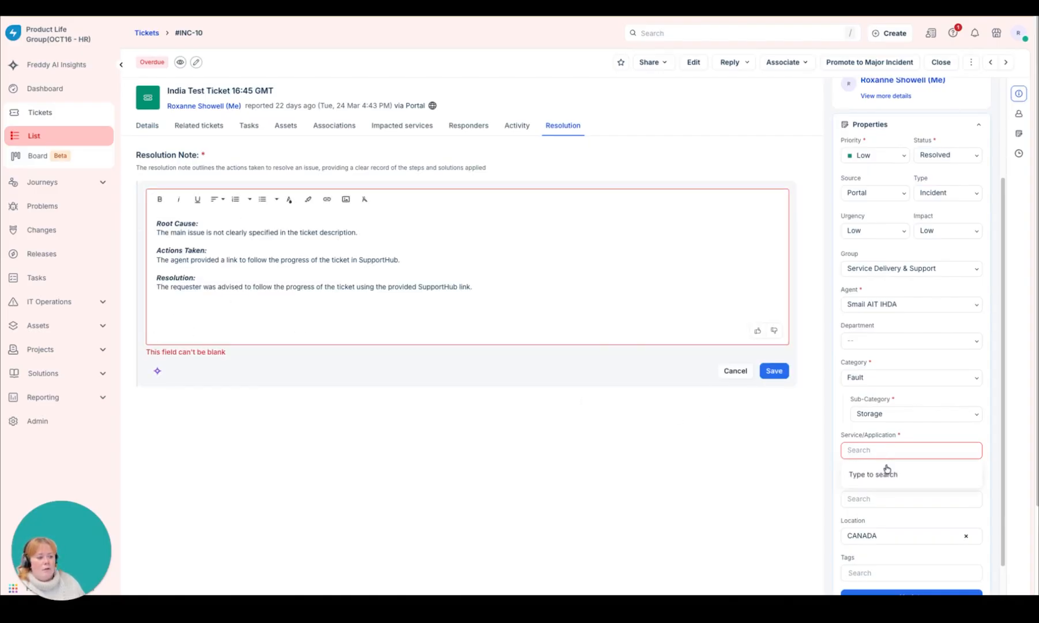
{"action": "left_click", "coordinate": [773, 371]}
{"action": "left_click", "coordinate": [871, 450]}
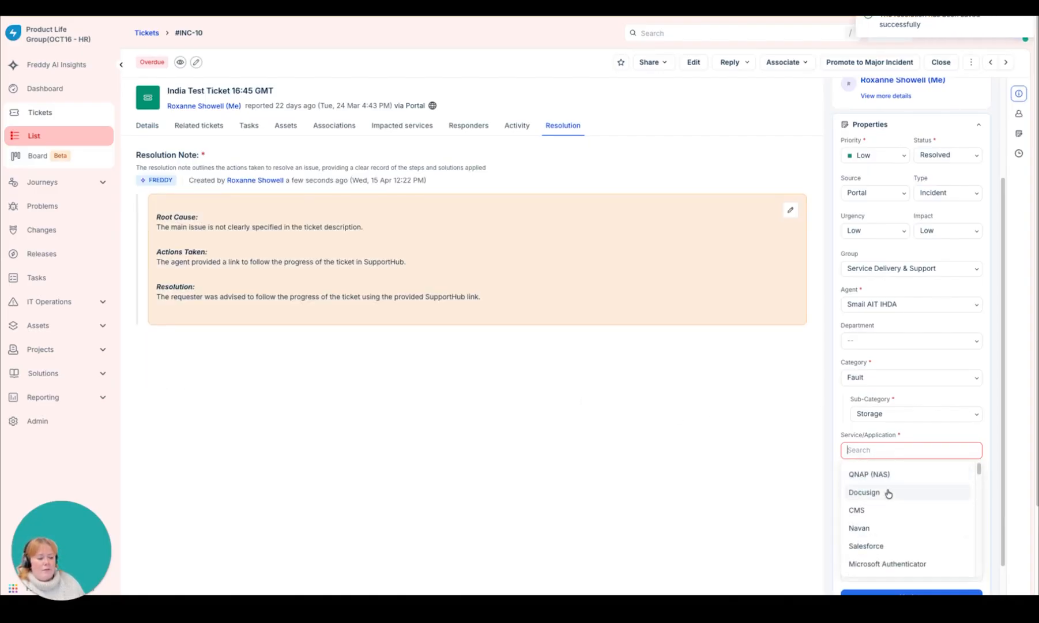
{"action": "left_click", "coordinate": [888, 497]}
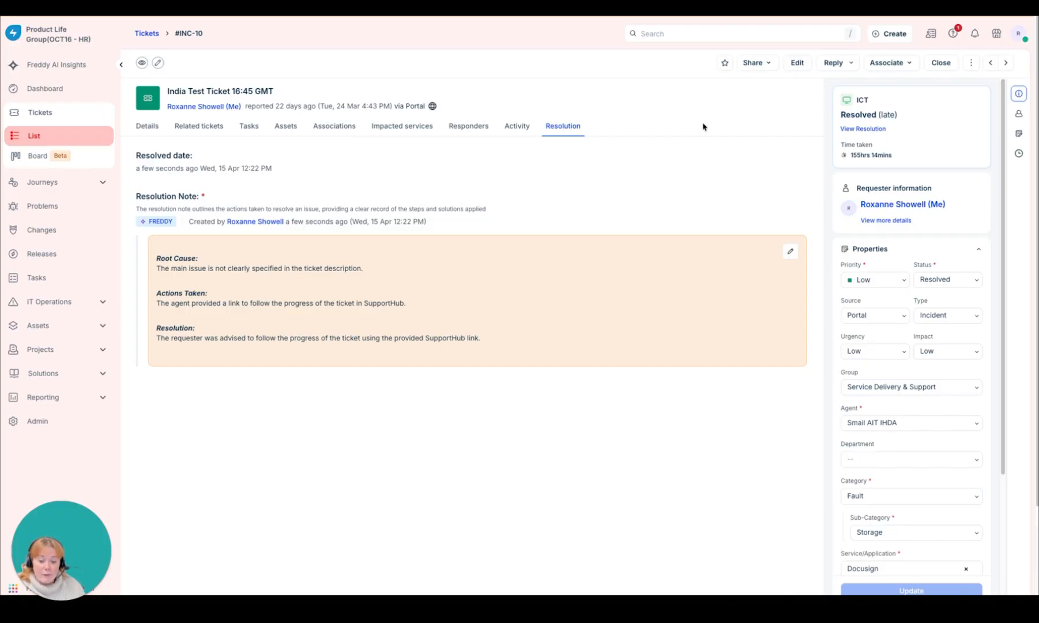
Step: Reopen the ticket by setting its status to Open, and check its resolution due date
{"action": "left_click", "coordinate": [945, 280]}
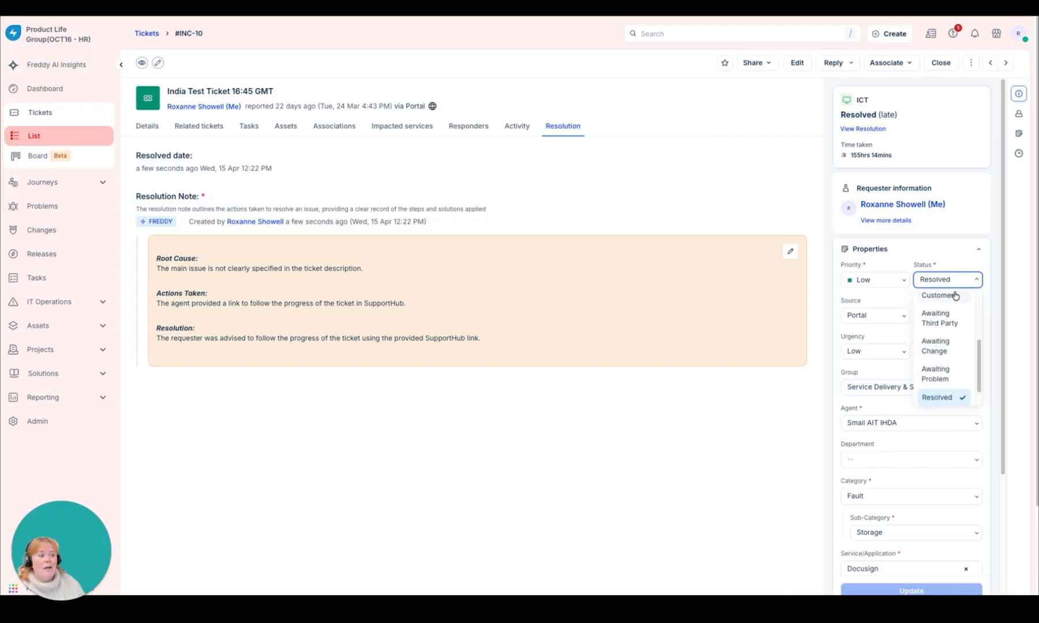
{"action": "left_click", "coordinate": [930, 303]}
{"action": "left_click", "coordinate": [948, 588]}
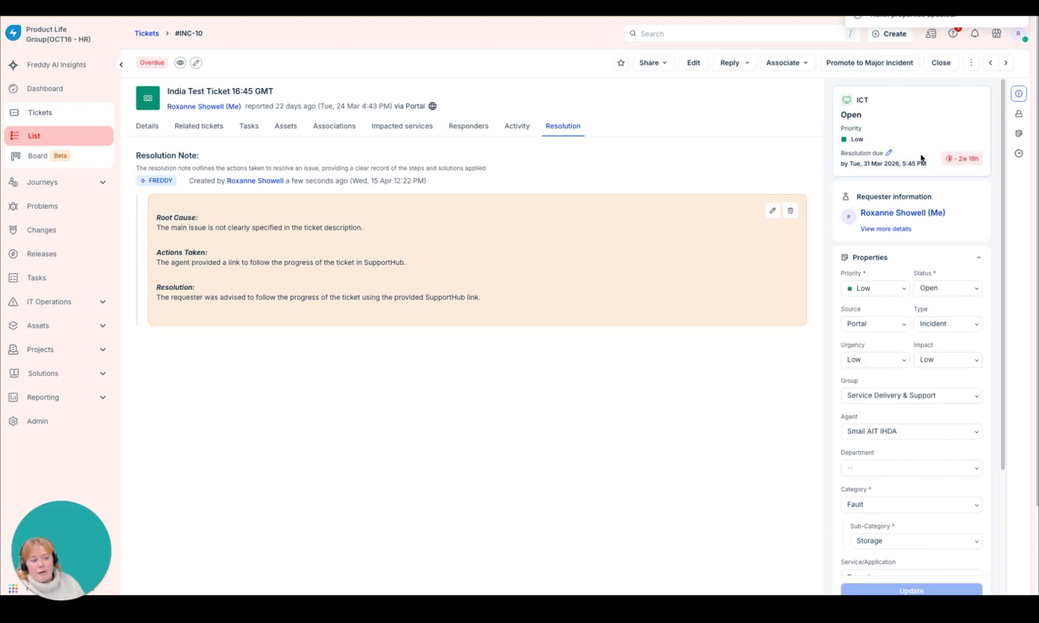
{"action": "left_click_drag", "start_coordinate": [926, 163], "coordinate": [826, 172]}
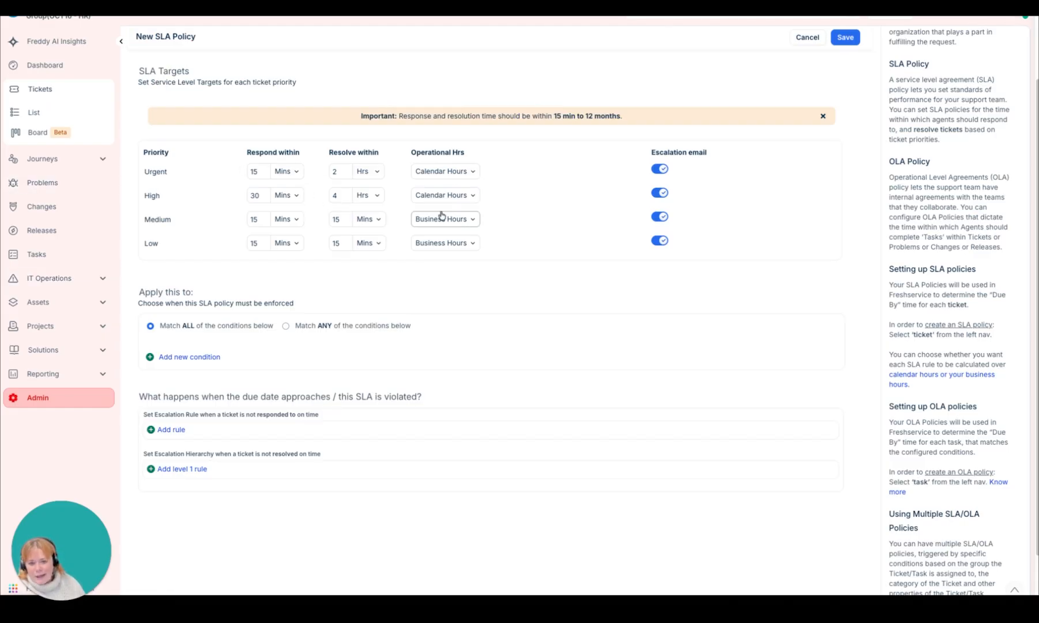
Step: Return to the new SLA policy and set the Medium priority's targets to respond within 4 hours and resolve within 3 days
{"action": "left_click", "coordinate": [253, 220]}
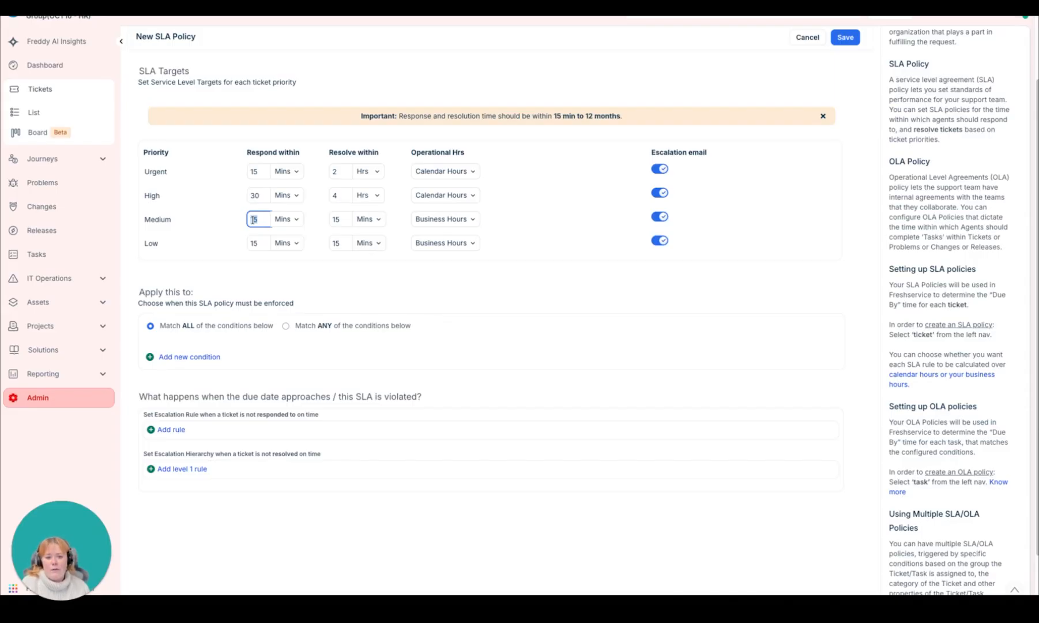
{"action": "type", "text": "4"}
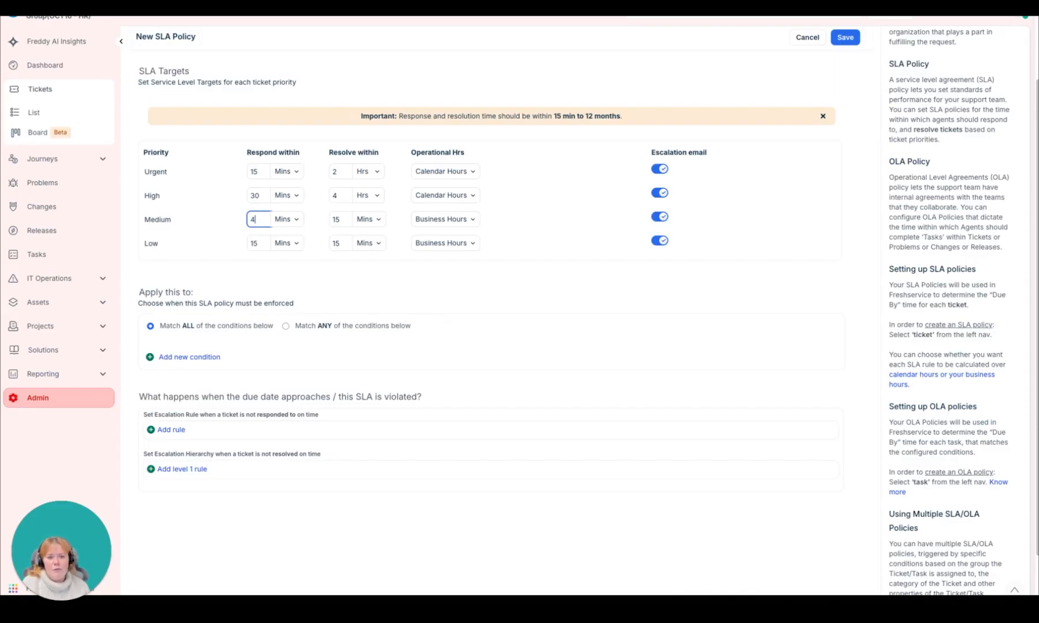
{"action": "left_click", "coordinate": [294, 224]}
{"action": "left_click", "coordinate": [296, 271]}
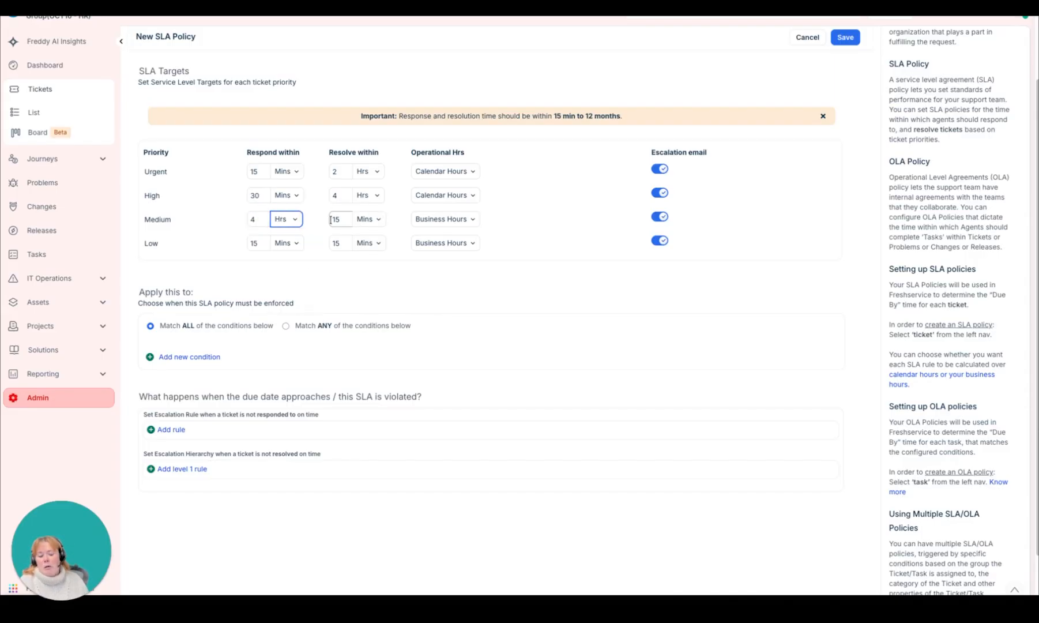
{"action": "left_click", "coordinate": [331, 220]}
{"action": "type", "text": "3"}
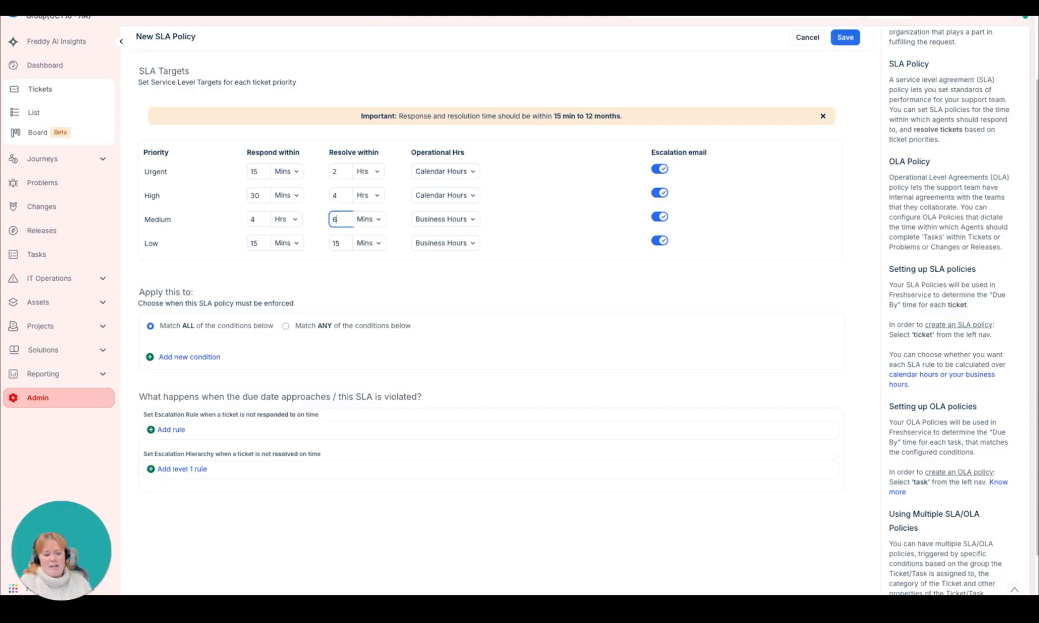
{"action": "left_click", "coordinate": [369, 223]}
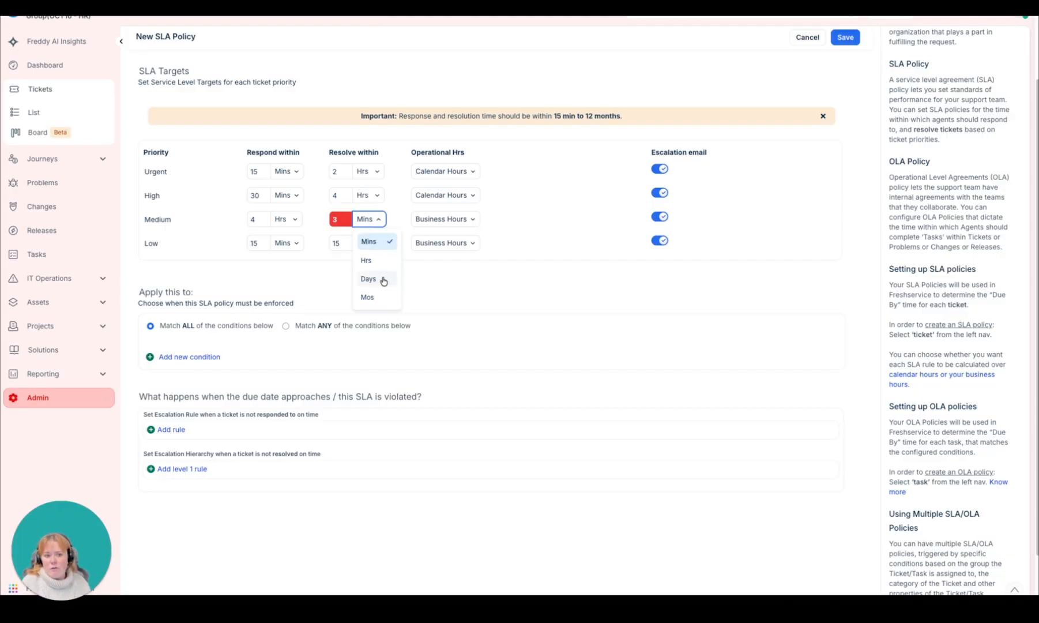
{"action": "left_click", "coordinate": [383, 281]}
Step: Set the Low priority's SLA targets to respond within 8 hours and resolve within 5 days
{"action": "left_click", "coordinate": [252, 243]}
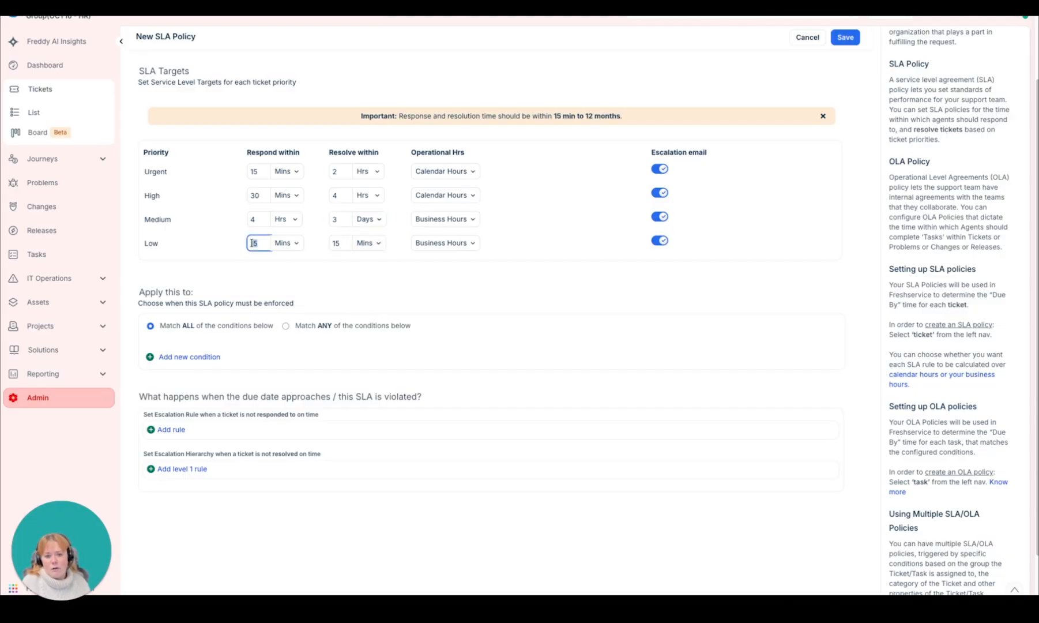
{"action": "type", "text": "8"}
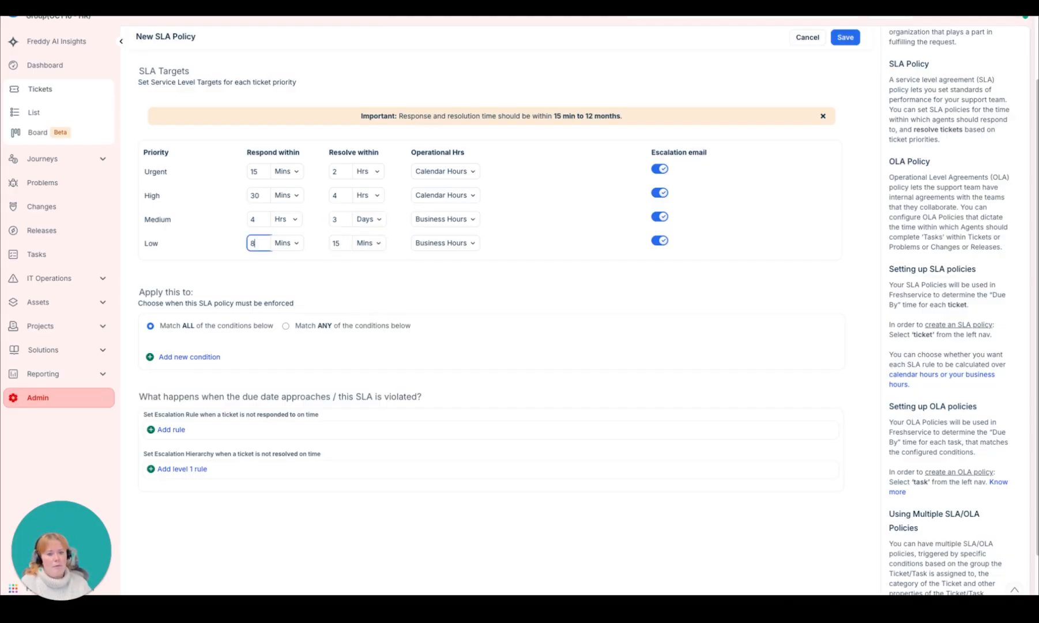
{"action": "left_click", "coordinate": [286, 243]}
{"action": "left_click", "coordinate": [283, 284]}
{"action": "left_click", "coordinate": [340, 243]}
{"action": "type", "text": "5"}
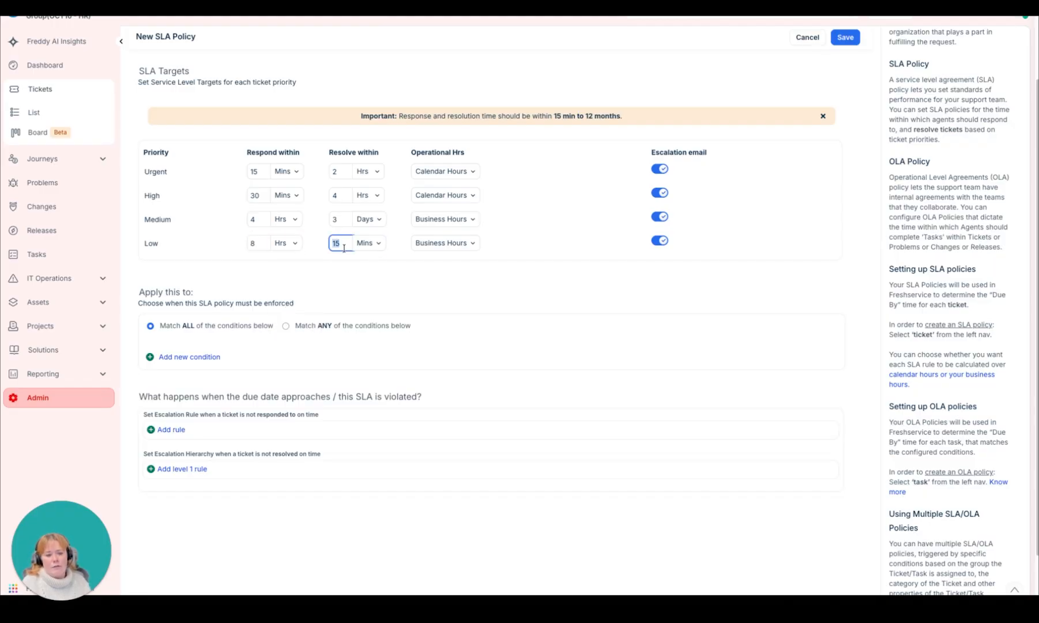
{"action": "left_click", "coordinate": [368, 243]}
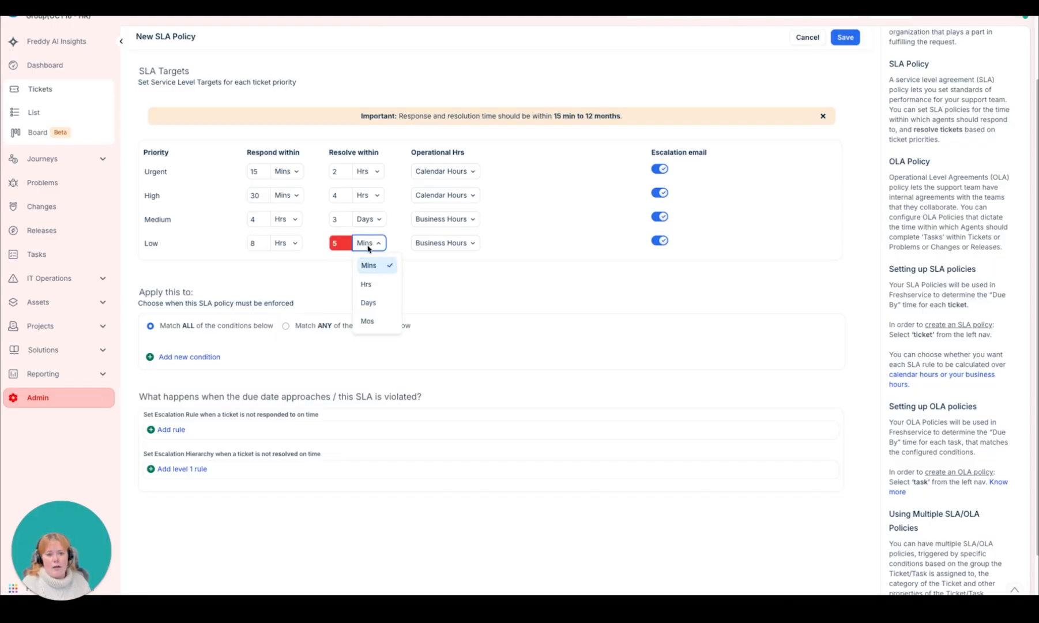
{"action": "left_click", "coordinate": [372, 304]}
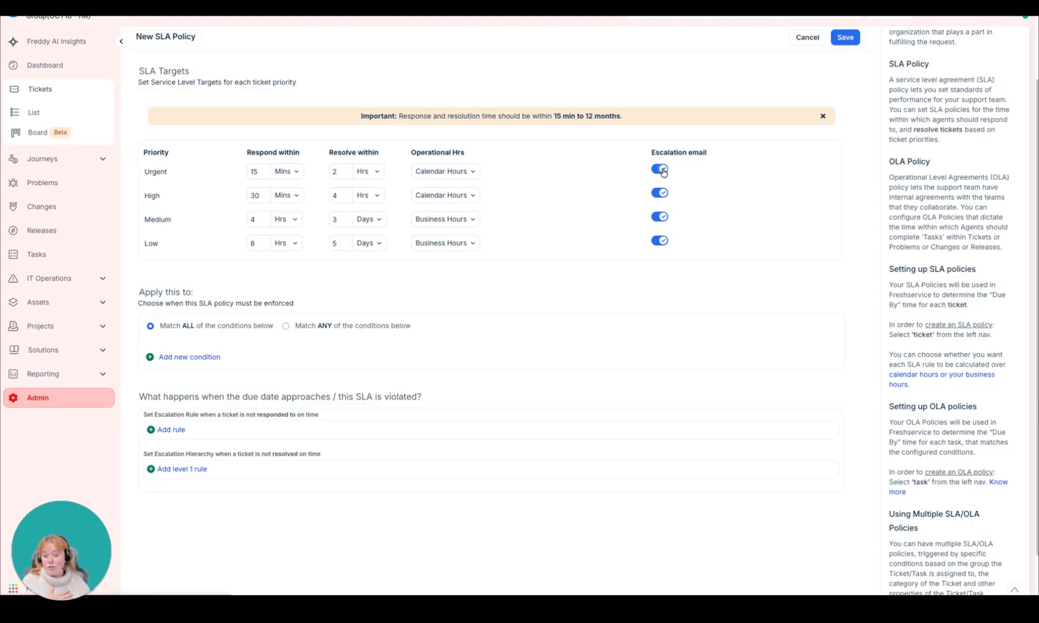
Step: Turn off the escalation emails for the Urgent, High, Medium and Low priorities
{"action": "left_click", "coordinate": [660, 170]}
{"action": "left_click", "coordinate": [661, 193]}
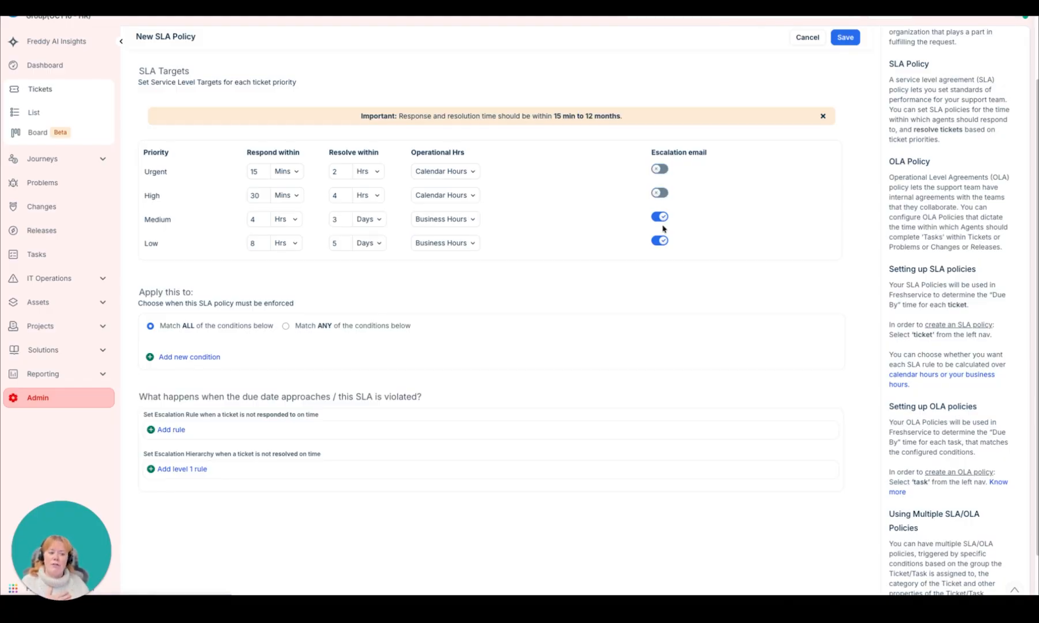
{"action": "left_click", "coordinate": [661, 218]}
{"action": "left_click", "coordinate": [660, 241]}
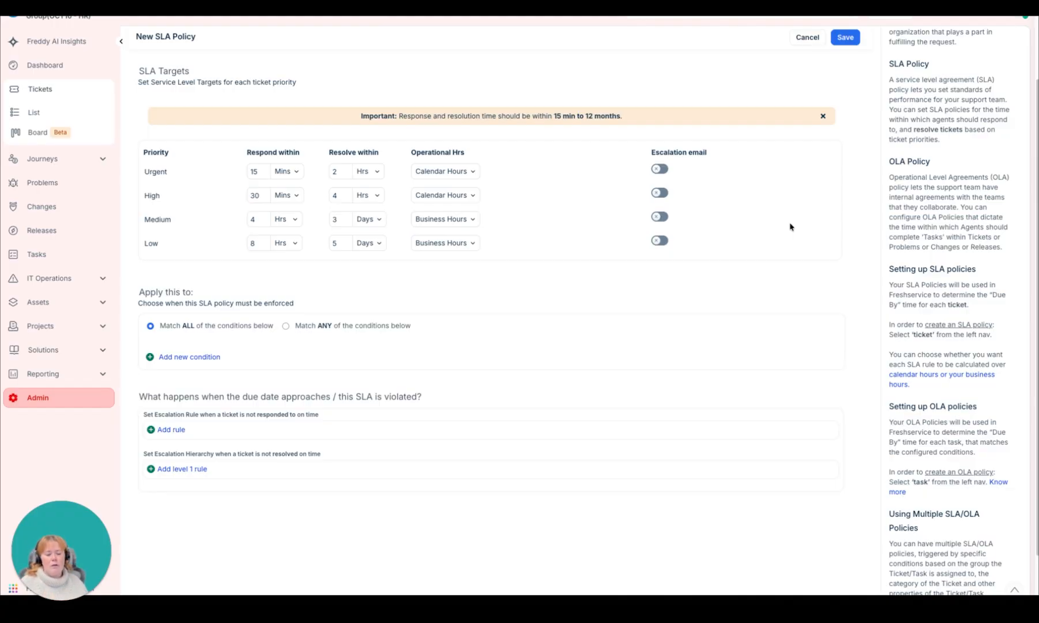
Step: Add a condition enforcing the SLA policy when the ticket's Group includes Service Delivery & Support
{"action": "scroll", "coordinate": [790, 227], "scroll_direction": "up", "scroll_amount": 1}
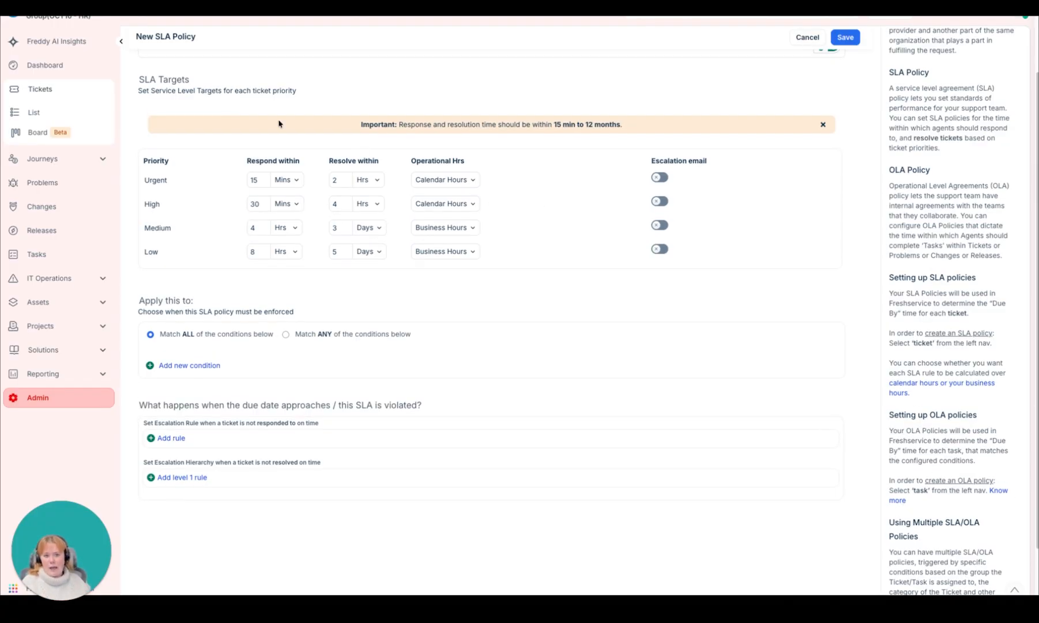
{"action": "scroll", "coordinate": [231, 340], "scroll_direction": "down", "scroll_amount": 2}
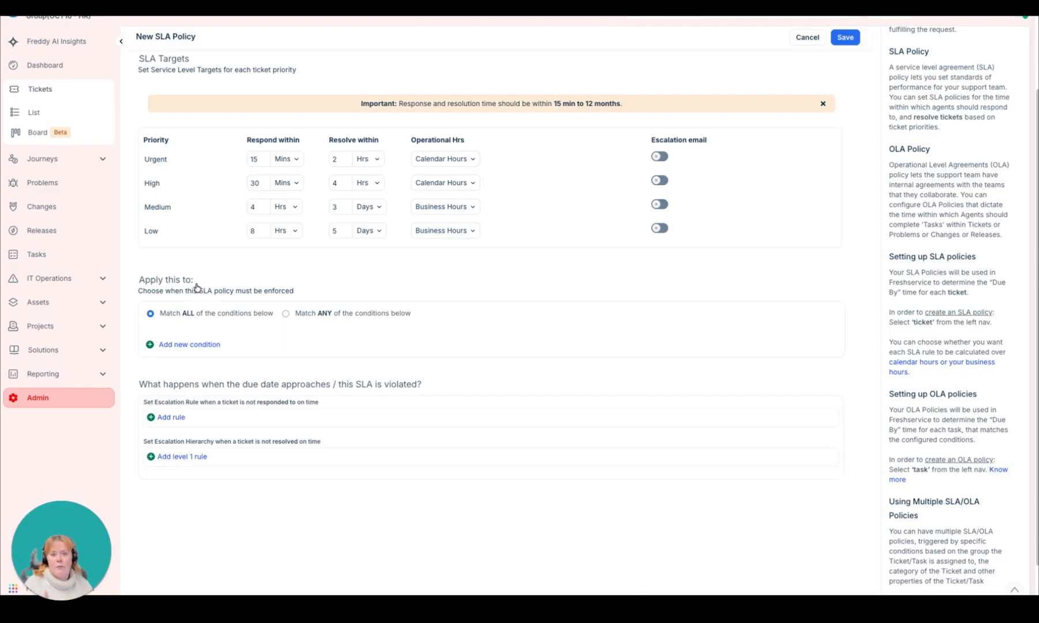
{"action": "left_click", "coordinate": [189, 345]}
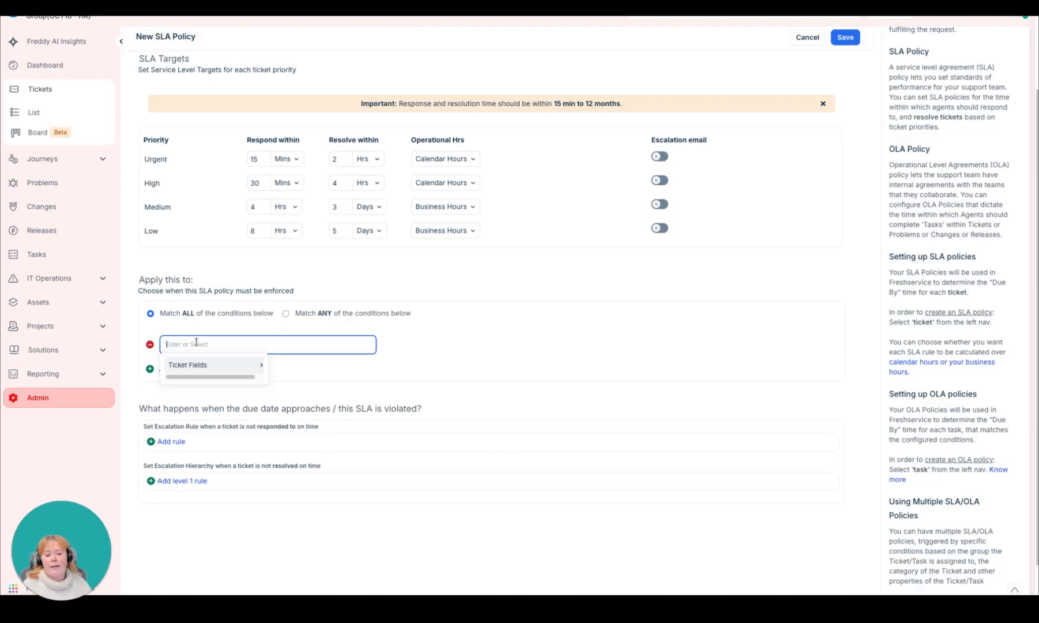
{"action": "left_click", "coordinate": [202, 364]}
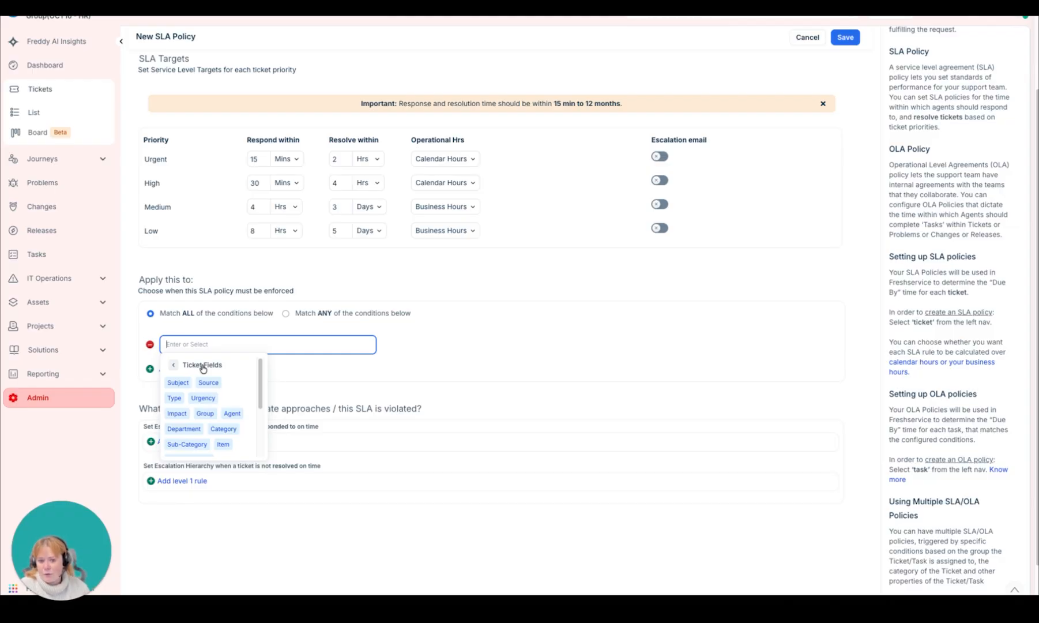
{"action": "left_click", "coordinate": [207, 414]}
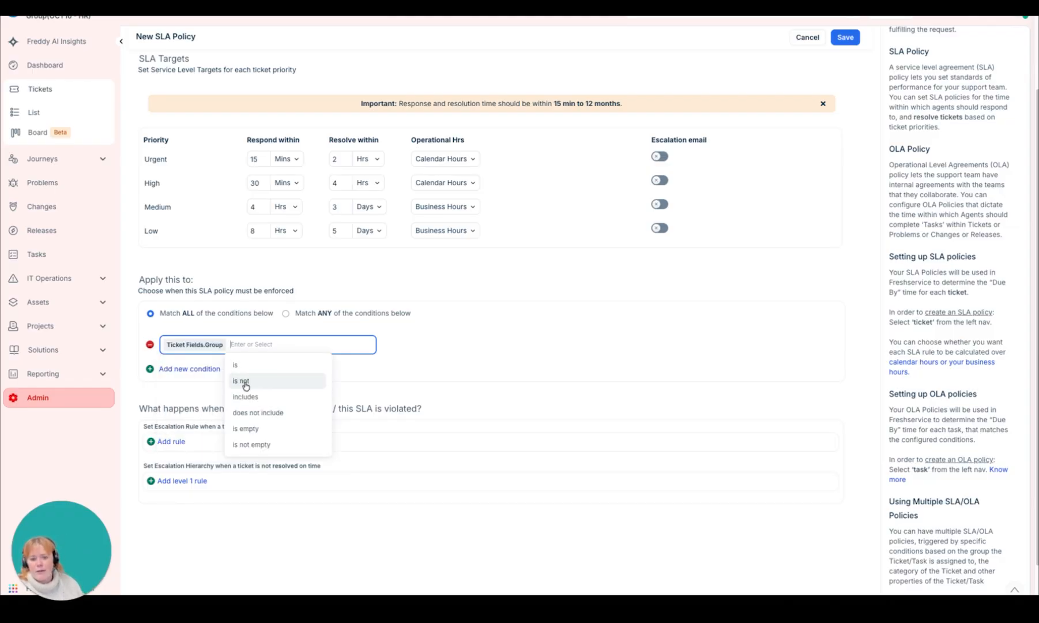
{"action": "left_click", "coordinate": [251, 393]}
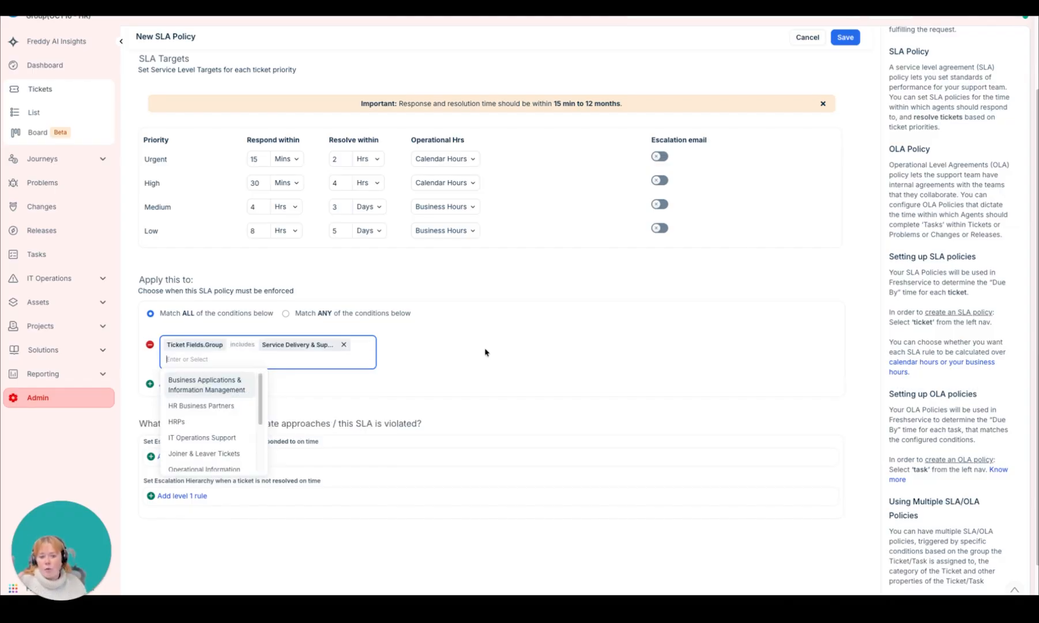
{"action": "left_click", "coordinate": [489, 349]}
{"action": "left_click", "coordinate": [243, 365]}
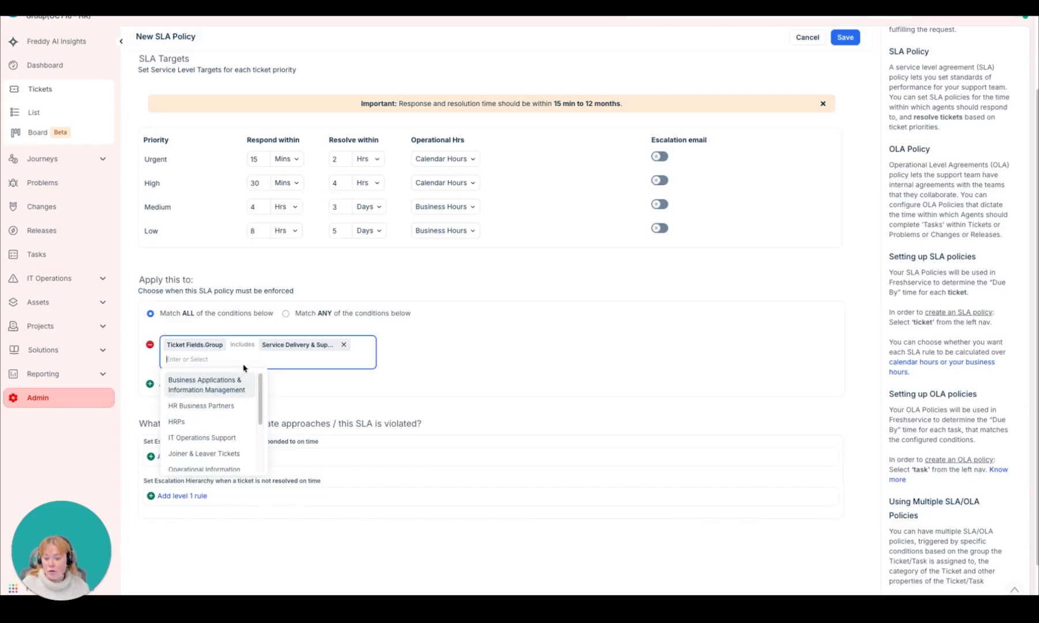
{"action": "left_click", "coordinate": [542, 365]}
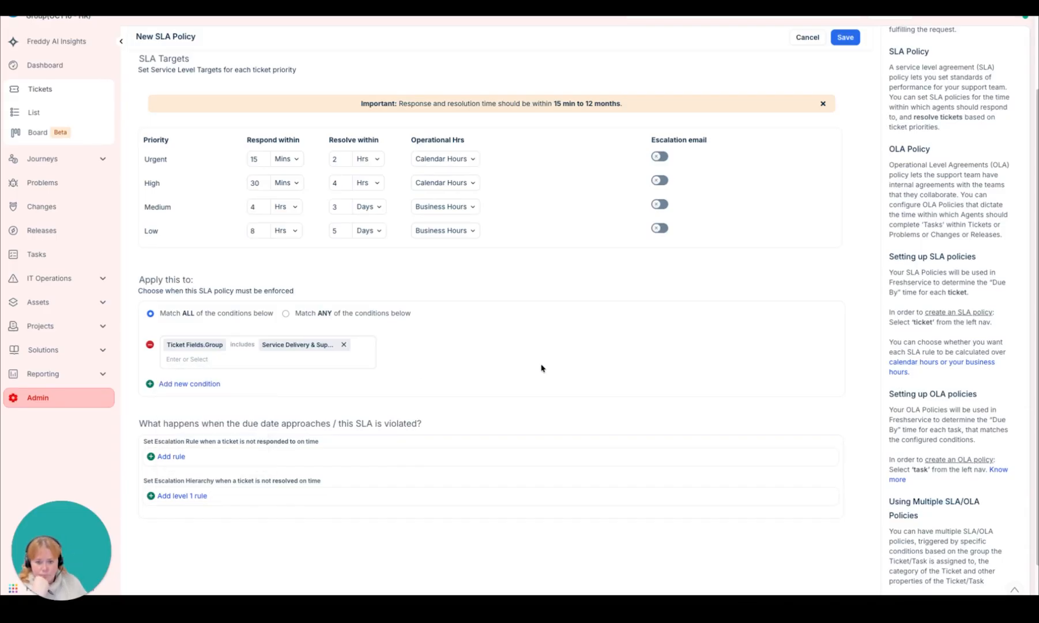
Step: Start an additional condition for the SLA policy and look through the available ticket fields without choosing one
{"action": "left_click", "coordinate": [201, 384]}
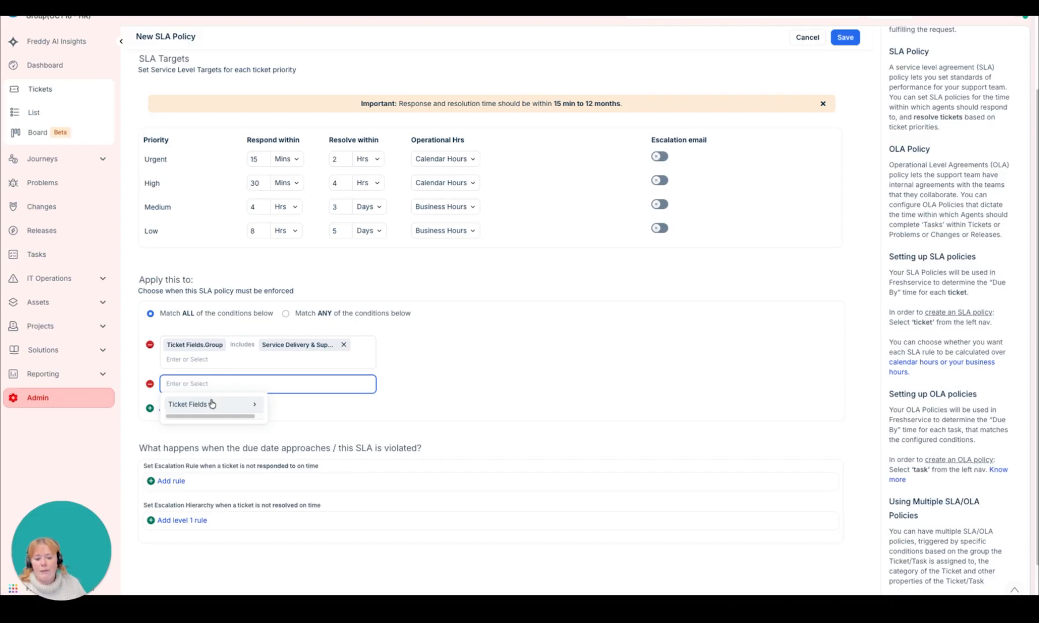
{"action": "left_click", "coordinate": [210, 406]}
{"action": "scroll", "coordinate": [244, 432], "scroll_direction": "down", "scroll_amount": 5}
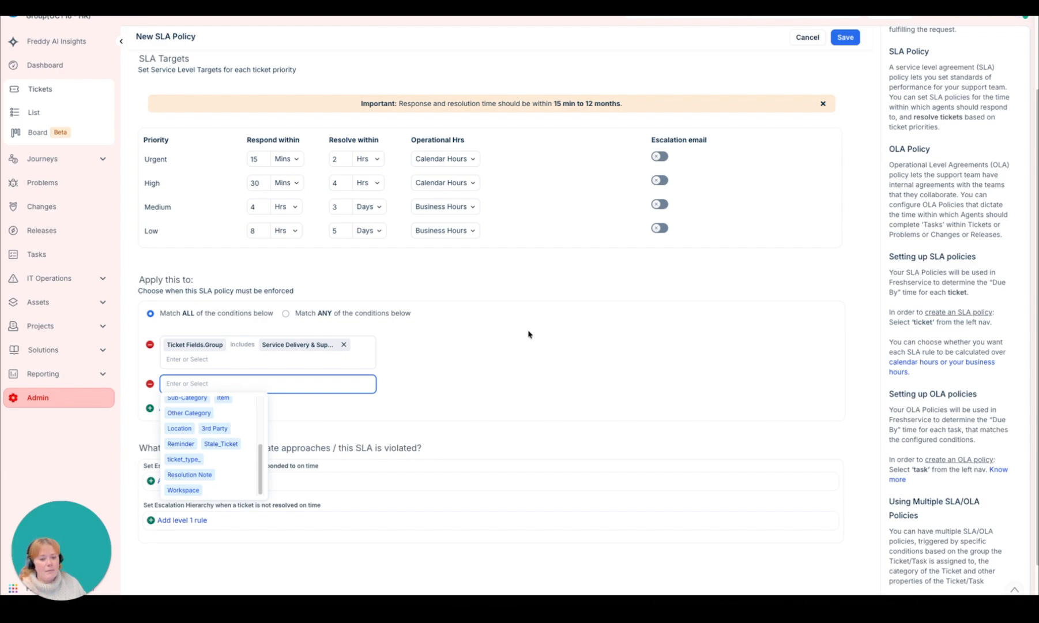
{"action": "scroll", "coordinate": [212, 449], "scroll_direction": "up", "scroll_amount": 5}
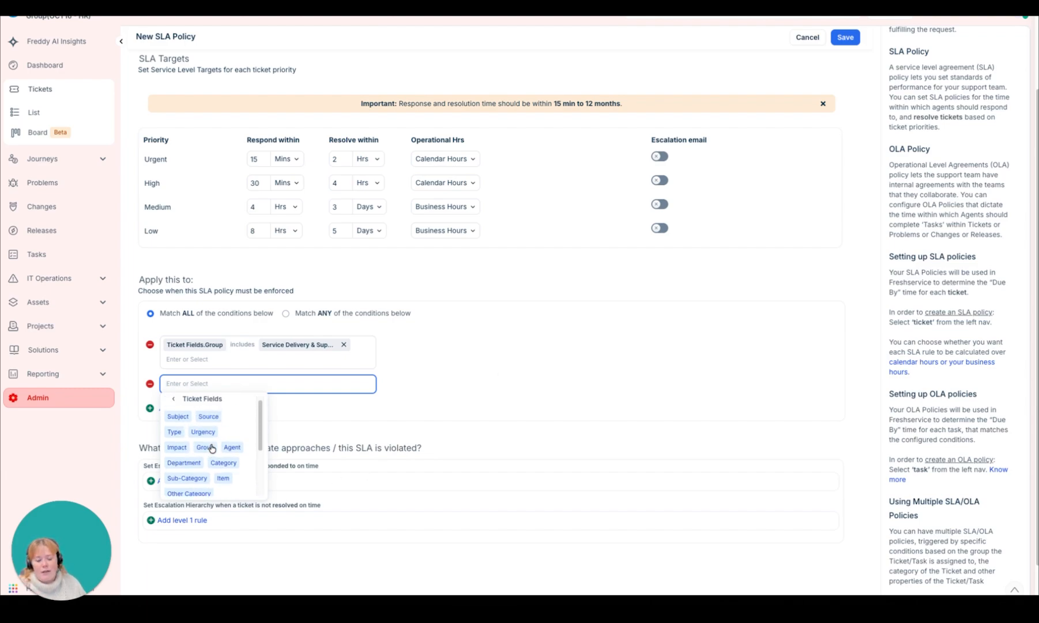
{"action": "left_click", "coordinate": [548, 368]}
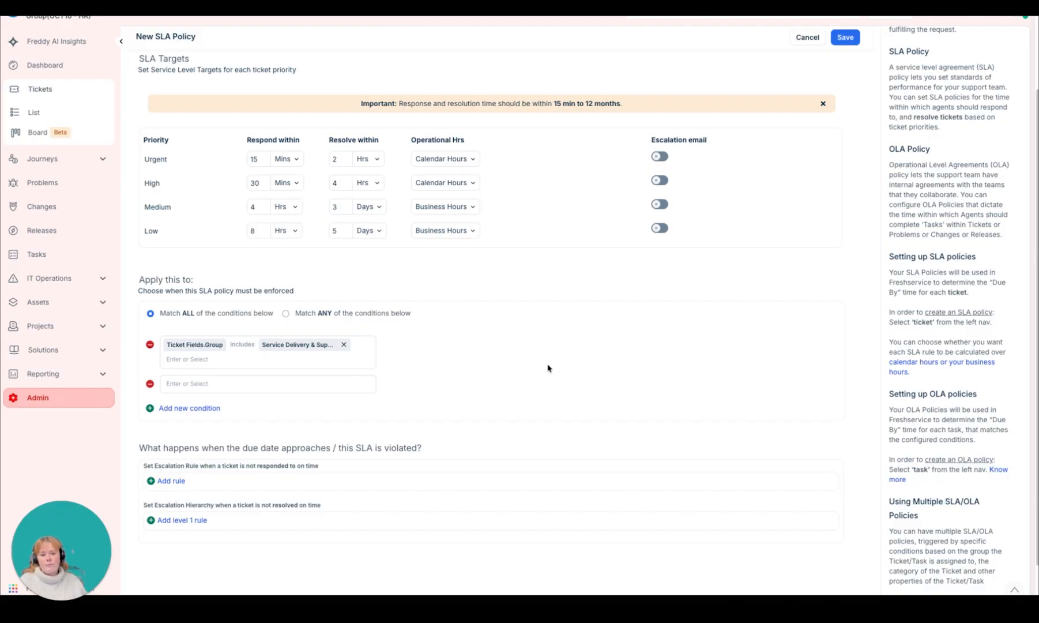
Step: Remove the Group condition from the new Example SLA policy and save the policy
{"action": "left_click", "coordinate": [150, 344]}
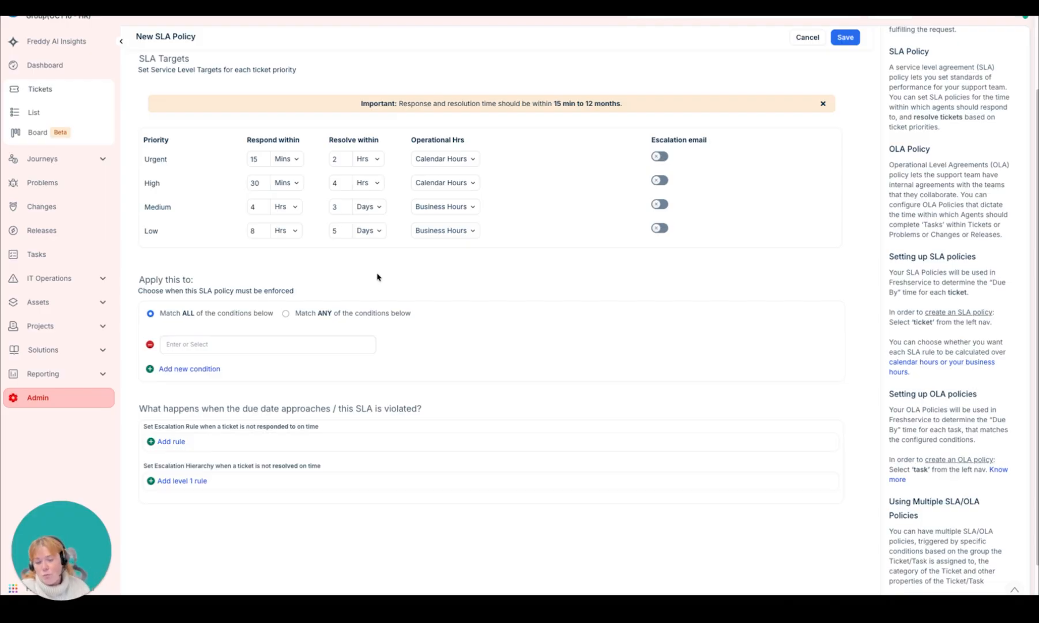
{"action": "scroll", "coordinate": [378, 277], "scroll_direction": "up", "scroll_amount": 3}
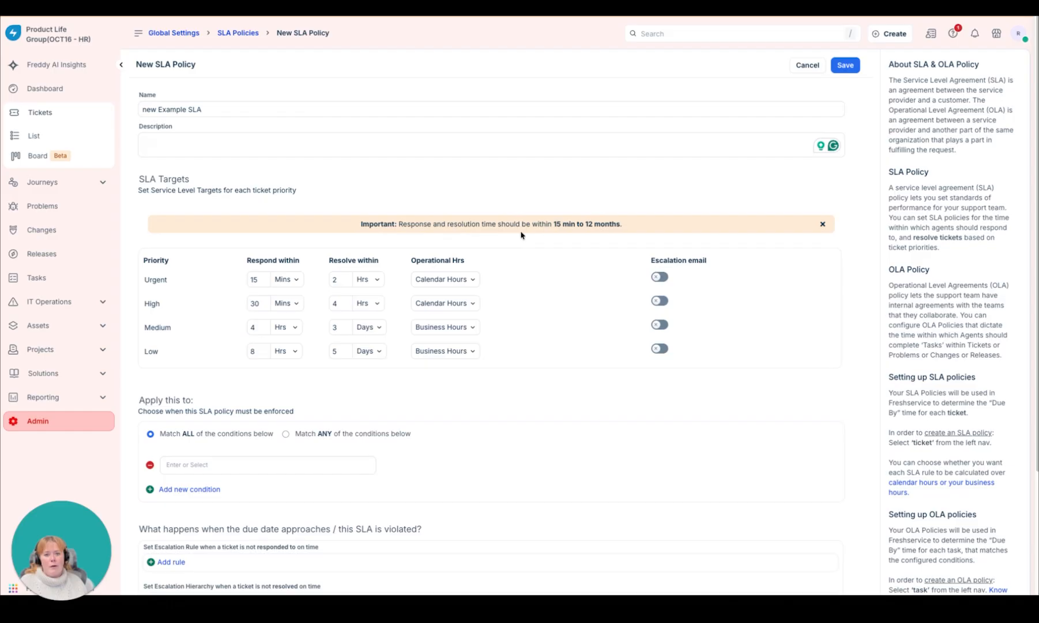
{"action": "left_click", "coordinate": [843, 63]}
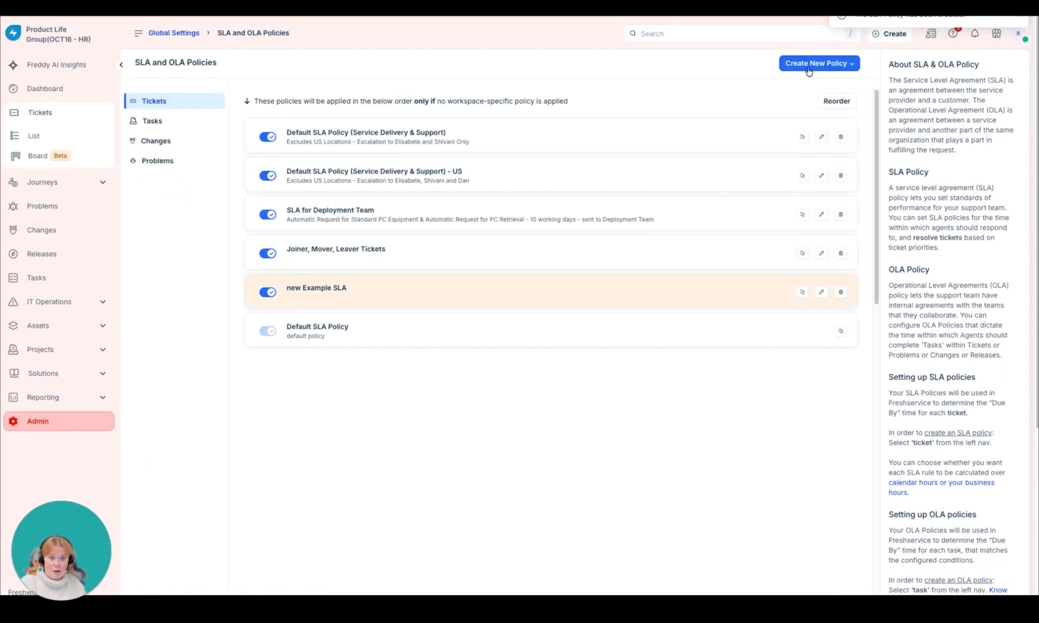
Step: Create another SLA policy and set the Urgent priority's response target to 4 hours
{"action": "left_click", "coordinate": [810, 64]}
{"action": "left_click", "coordinate": [802, 85]}
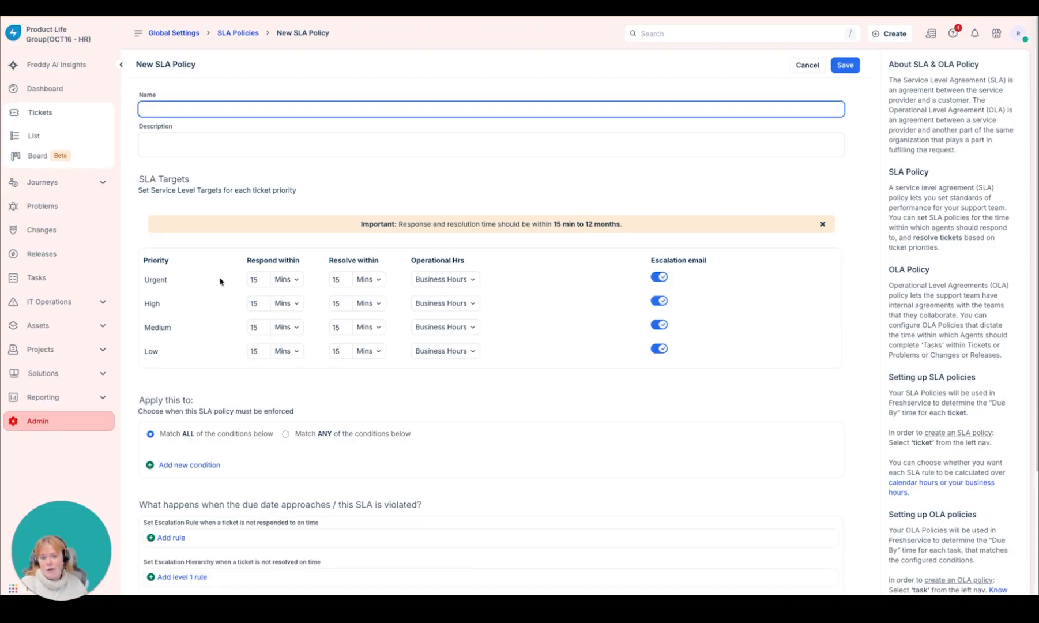
{"action": "double_click", "coordinate": [255, 280]}
{"action": "type", "text": "4"}
{"action": "left_click", "coordinate": [287, 279]}
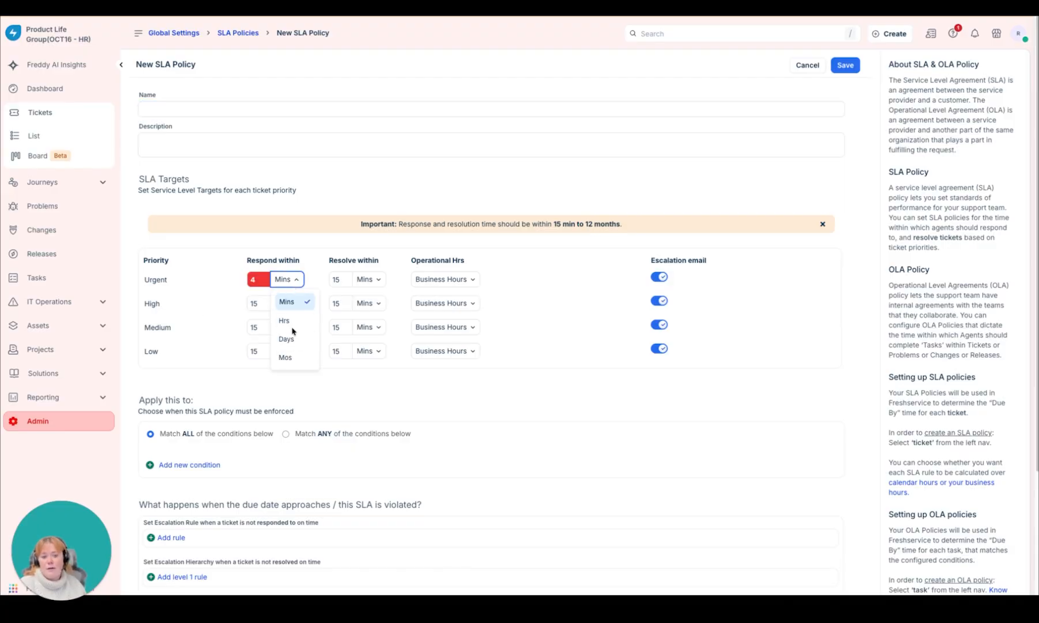
{"action": "left_click", "coordinate": [290, 320]}
Step: Set the response targets of the High, Medium and Low priorities to 4 hours each
{"action": "double_click", "coordinate": [254, 303]}
{"action": "type", "text": "4"}
{"action": "left_click", "coordinate": [296, 307]}
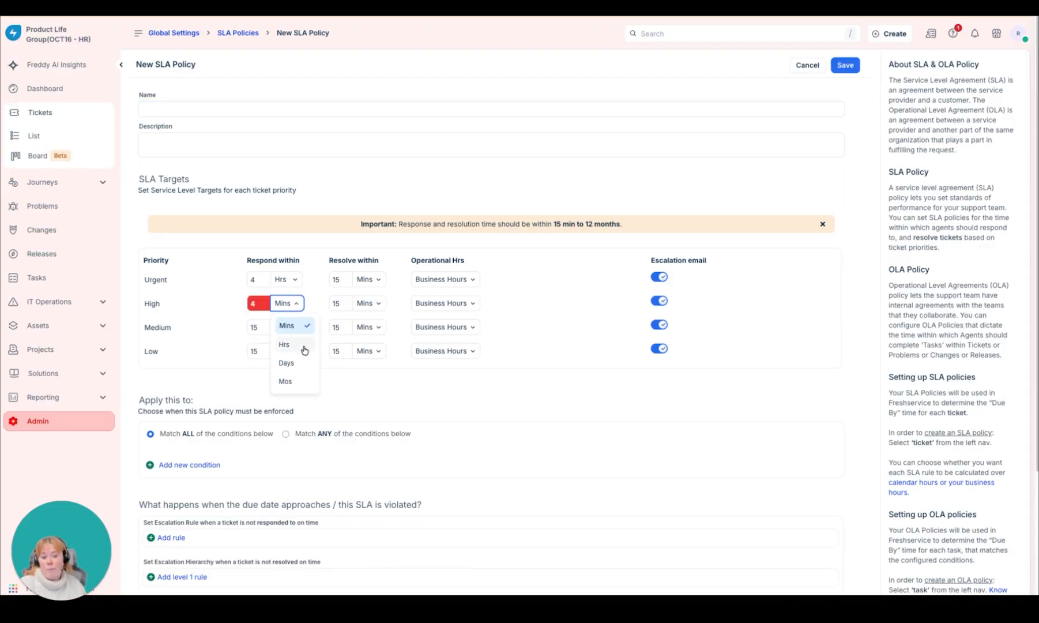
{"action": "left_click", "coordinate": [291, 343]}
{"action": "double_click", "coordinate": [254, 327]}
{"action": "type", "text": "4"}
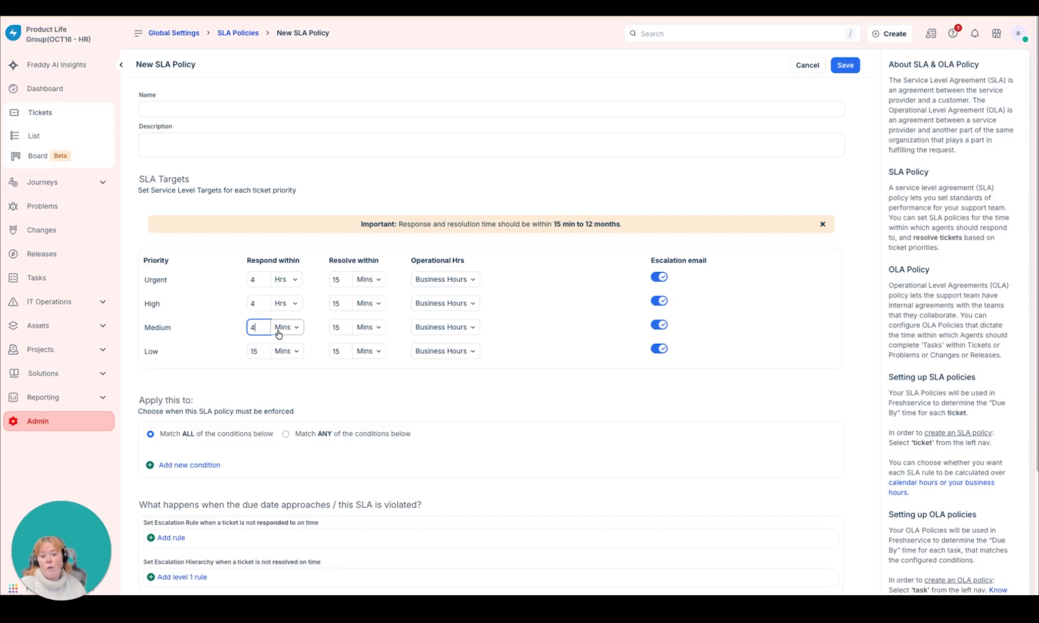
{"action": "left_click", "coordinate": [285, 327]}
{"action": "left_click", "coordinate": [291, 368]}
{"action": "double_click", "coordinate": [255, 350]}
{"action": "type", "text": "4"}
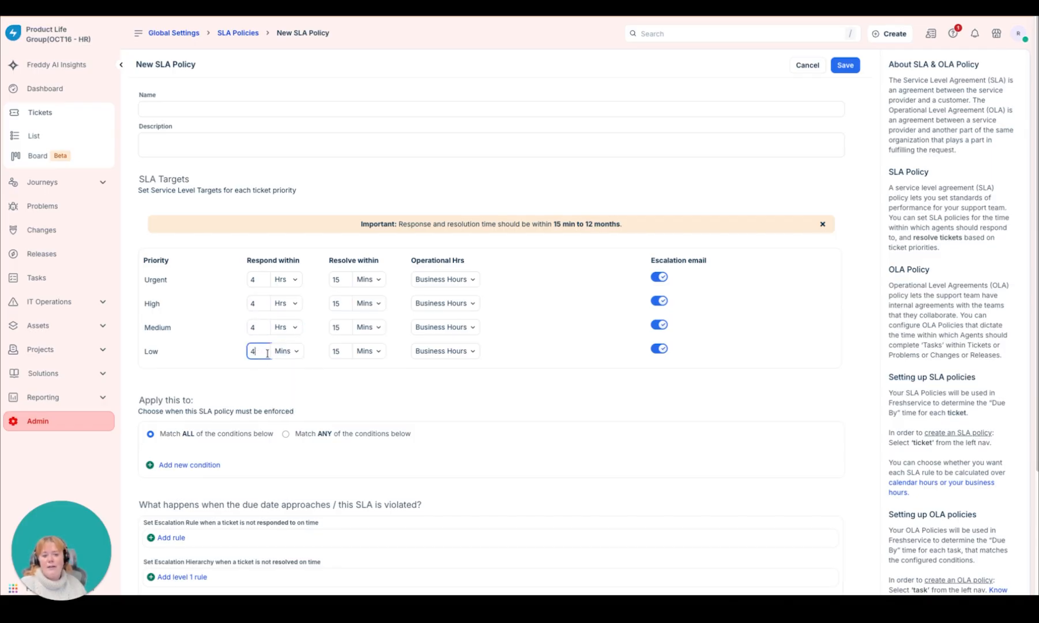
{"action": "left_click", "coordinate": [285, 350]}
{"action": "left_click", "coordinate": [285, 391]}
Step: Set the resolution targets of the Urgent and High priorities to 5 days each
{"action": "left_click", "coordinate": [369, 280]}
{"action": "left_click", "coordinate": [367, 339]}
{"action": "double_click", "coordinate": [336, 279]}
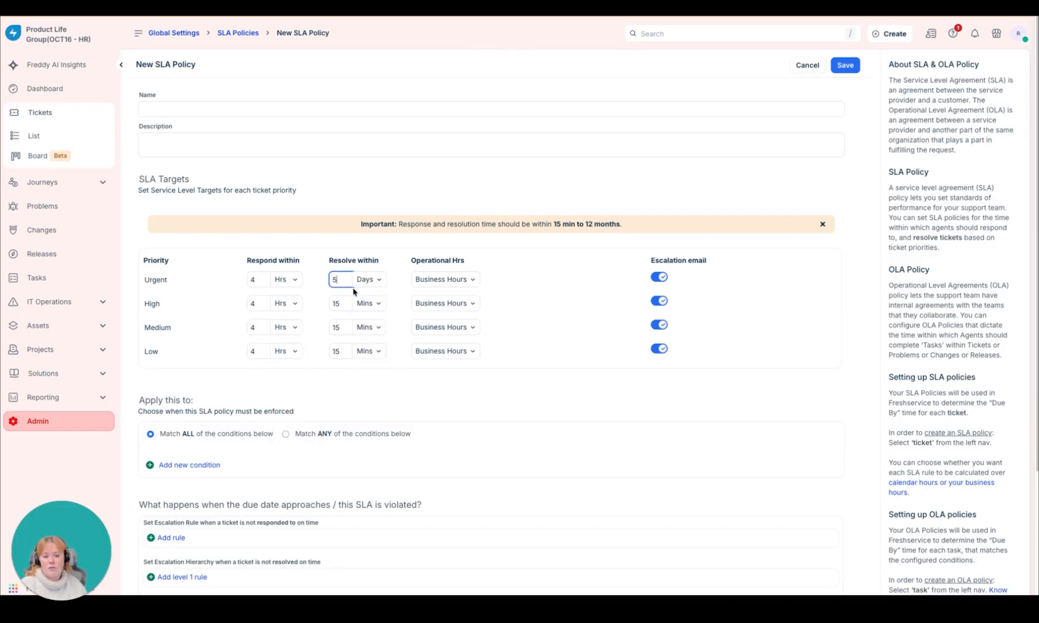
{"action": "type", "text": "5"}
{"action": "left_click", "coordinate": [369, 303]}
{"action": "left_click", "coordinate": [368, 363]}
{"action": "double_click", "coordinate": [336, 303]}
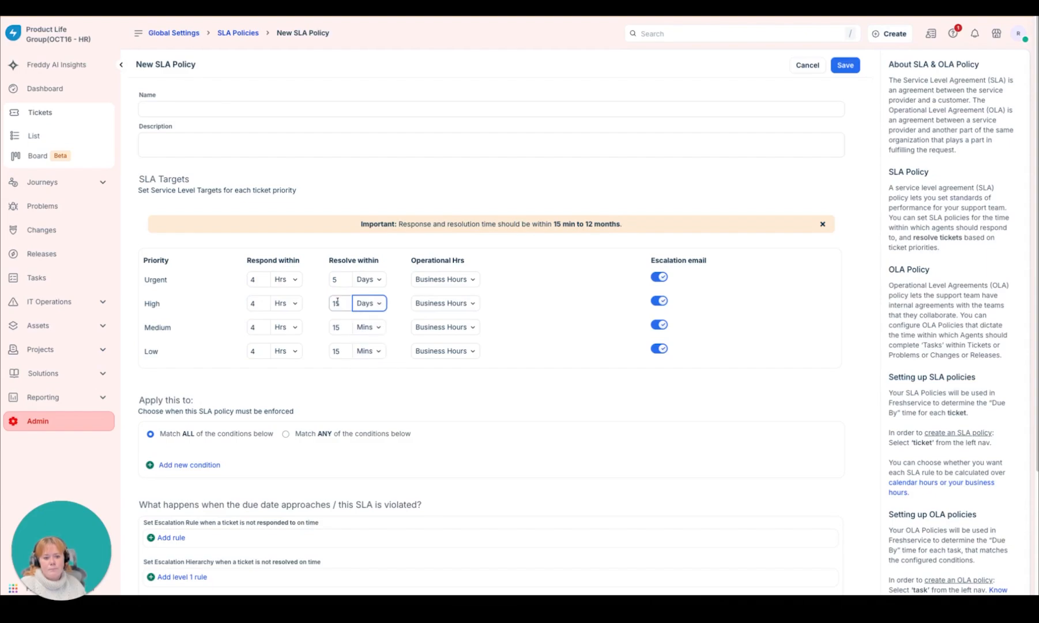
{"action": "type", "text": "5"}
Step: Set the resolution targets of the Medium and Low priorities to 5 days each
{"action": "left_click", "coordinate": [369, 327]}
{"action": "left_click", "coordinate": [367, 387]}
{"action": "double_click", "coordinate": [336, 327]}
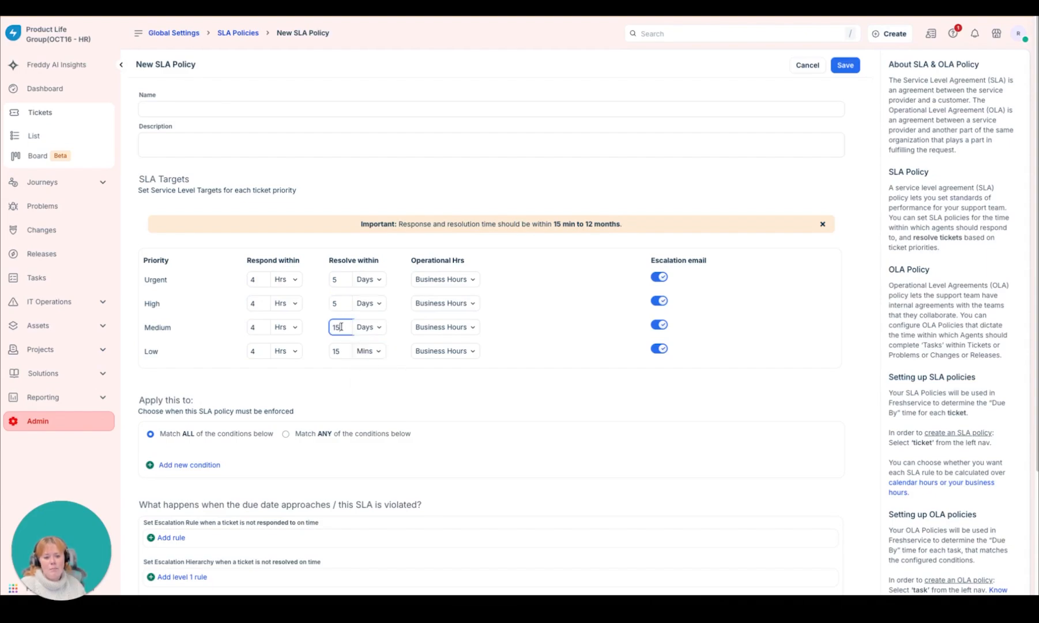
{"action": "type", "text": "5"}
{"action": "left_click", "coordinate": [372, 351]}
{"action": "left_click", "coordinate": [368, 410]}
{"action": "double_click", "coordinate": [336, 351]}
{"action": "type", "text": "5"}
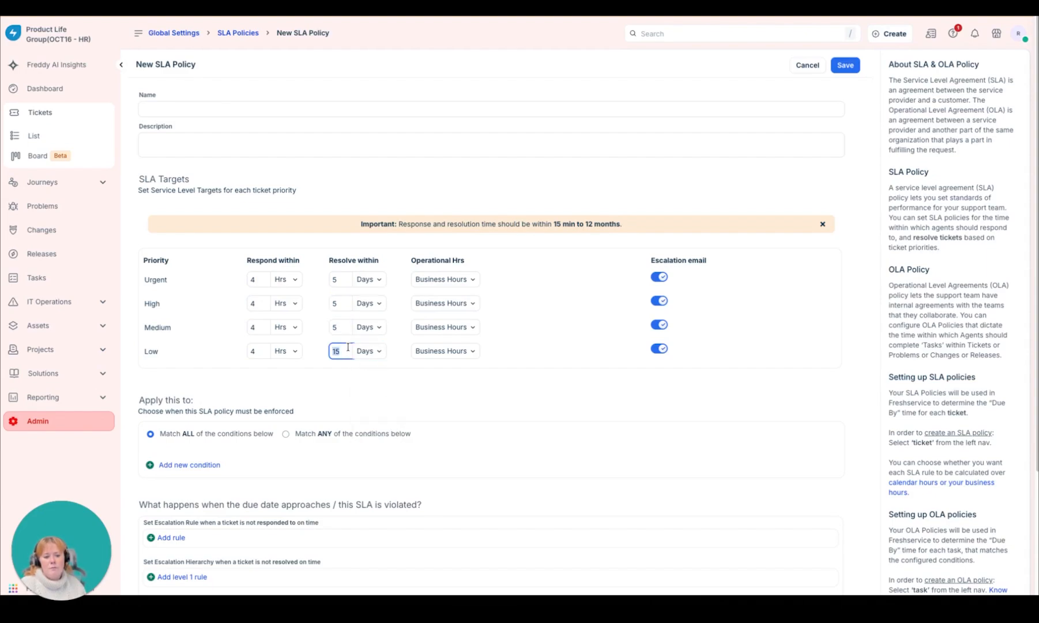
{"action": "left_click", "coordinate": [372, 350]}
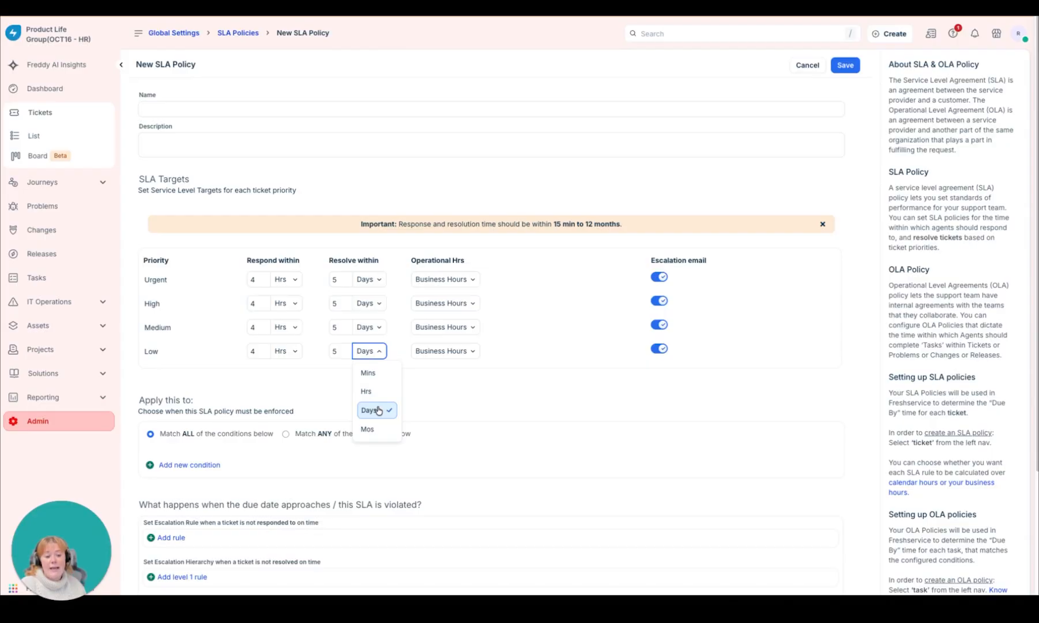
{"action": "left_click", "coordinate": [378, 410]}
Step: Turn off the escalation emails for all four priorities of this second SLA policy
{"action": "left_click", "coordinate": [659, 277]}
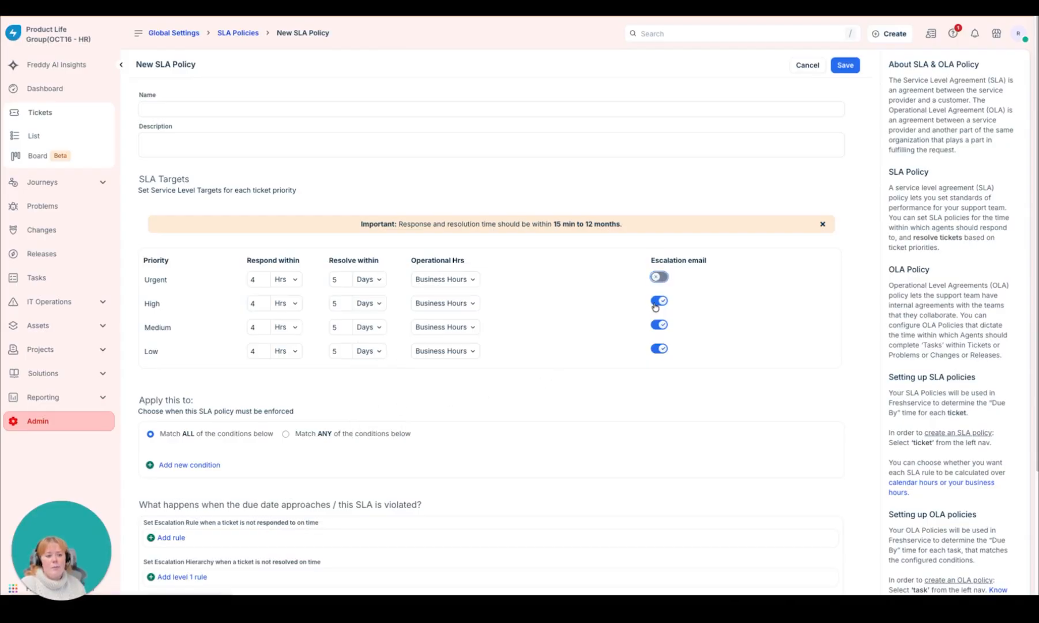
{"action": "left_click", "coordinate": [659, 300]}
{"action": "left_click", "coordinate": [661, 324]}
{"action": "left_click", "coordinate": [659, 348]}
Step: Add a condition enforcing the policy when the ticket's Type includes Service Request, and try to save the policy
{"action": "scroll", "coordinate": [725, 347], "scroll_direction": "down", "scroll_amount": 3}
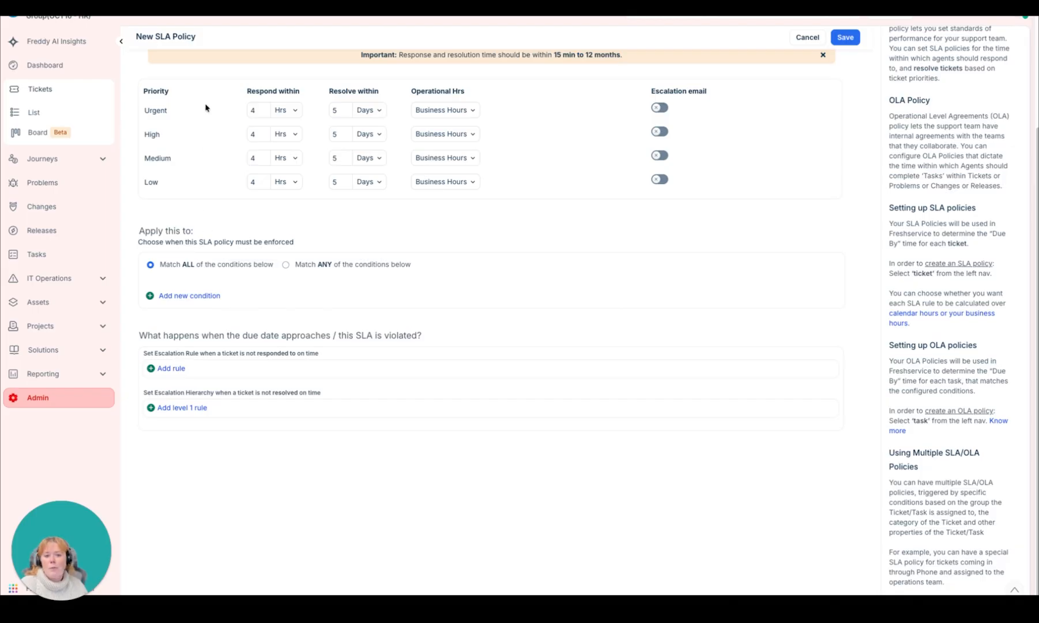
{"action": "left_click", "coordinate": [174, 298]}
{"action": "left_click", "coordinate": [185, 316]}
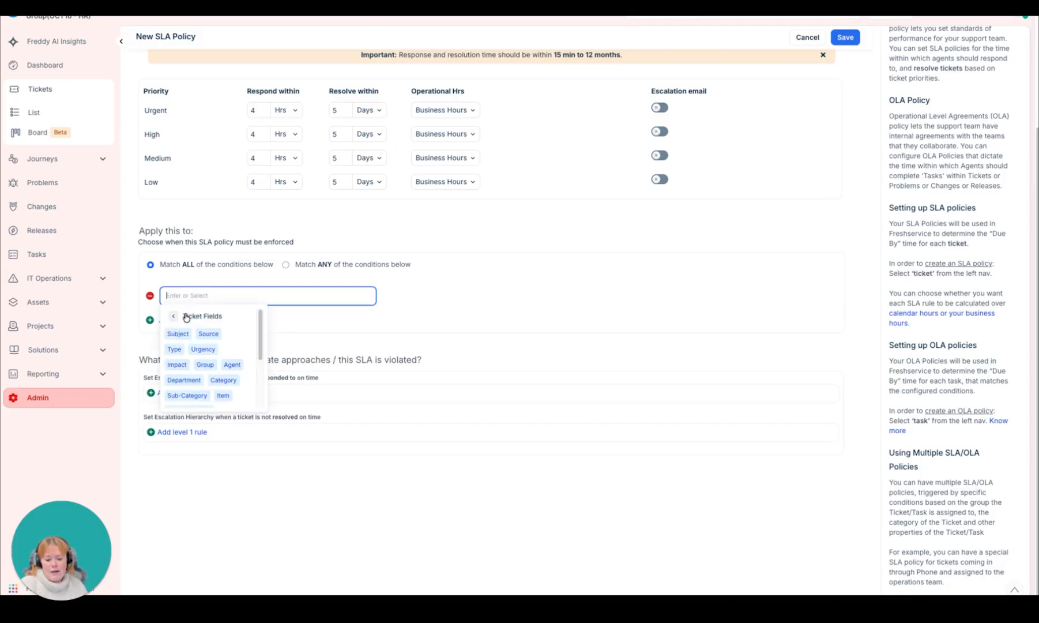
{"action": "type", "text": "ty"}
{"action": "left_click", "coordinate": [173, 319]}
{"action": "left_click", "coordinate": [240, 315]}
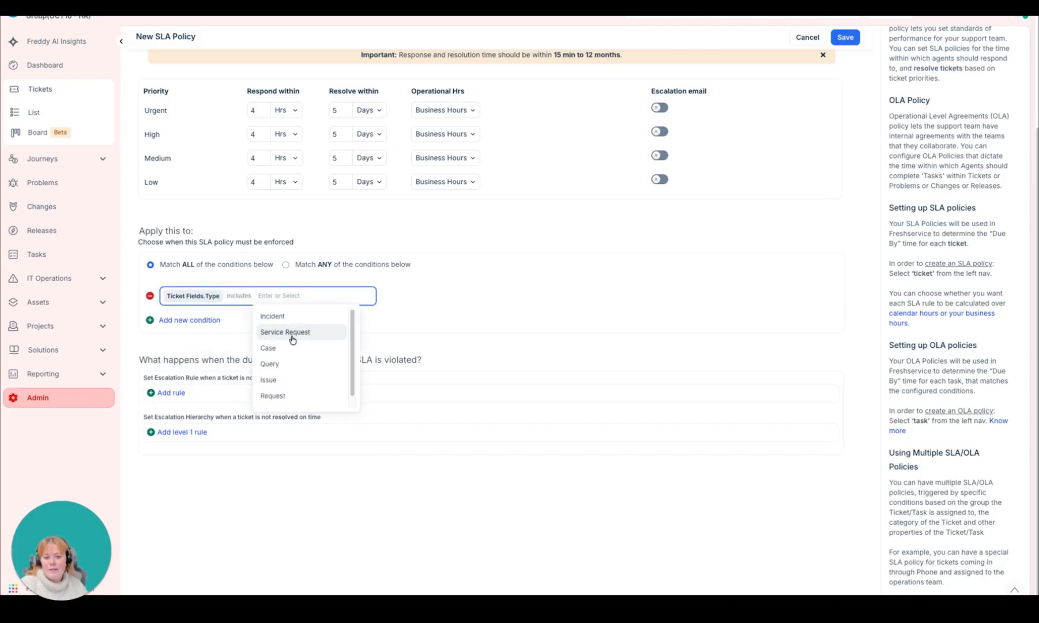
{"action": "left_click", "coordinate": [284, 333]}
{"action": "left_click", "coordinate": [530, 290]}
{"action": "scroll", "coordinate": [532, 290], "scroll_direction": "up", "scroll_amount": 1}
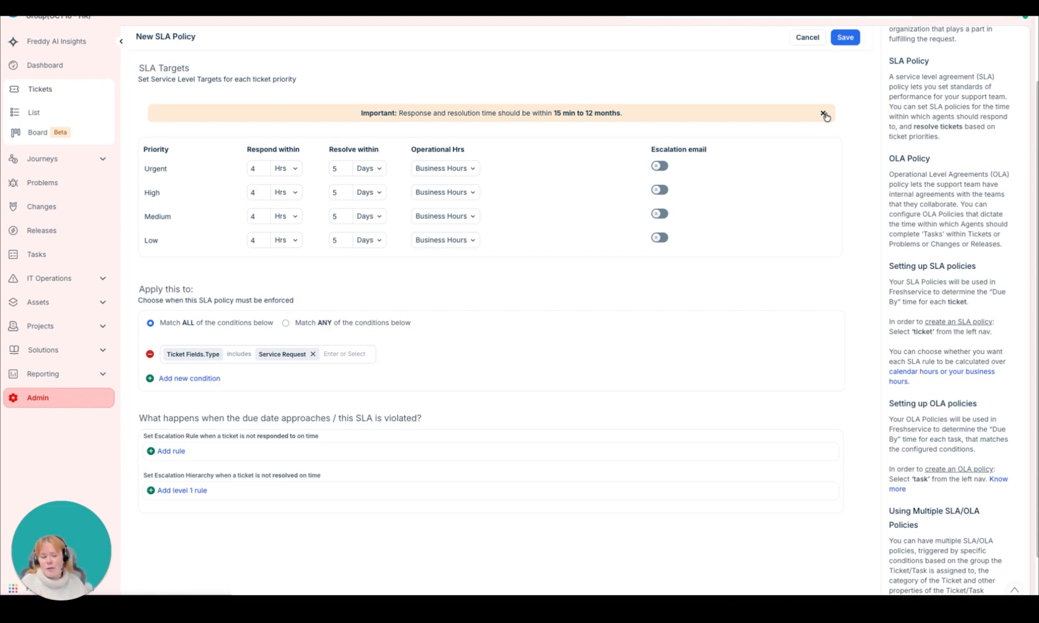
{"action": "left_click", "coordinate": [847, 38]}
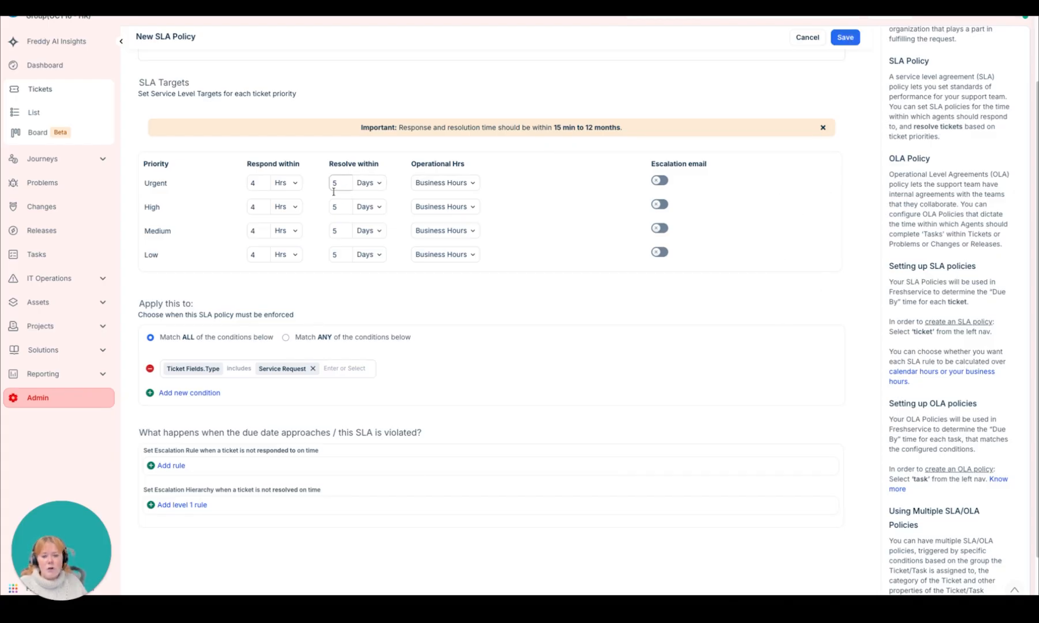
{"action": "left_click_drag", "start_coordinate": [128, 148], "coordinate": [730, 229]}
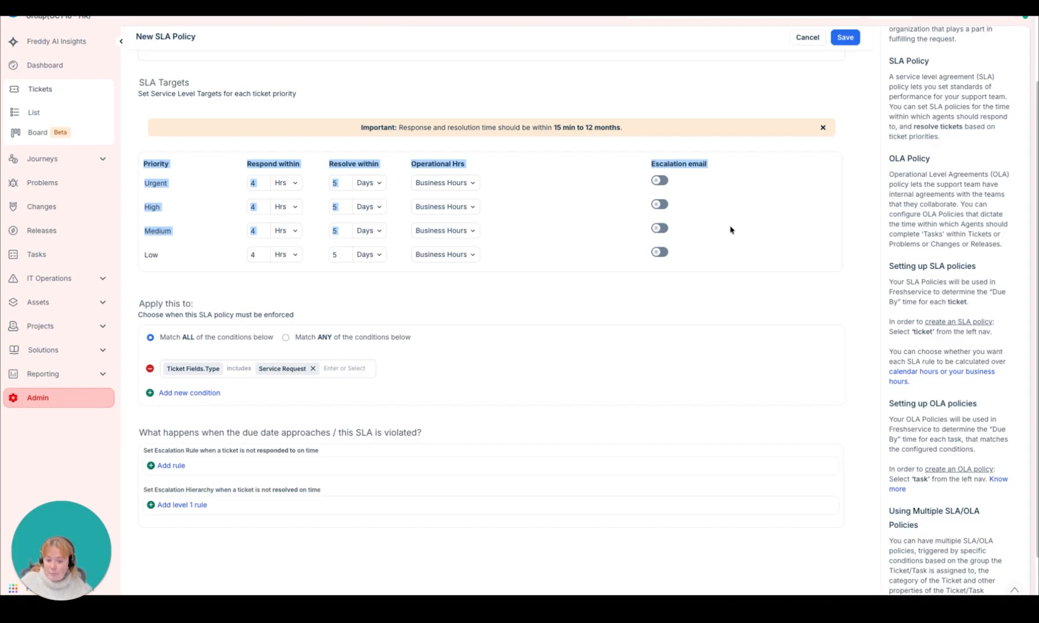
{"action": "left_click", "coordinate": [166, 295]}
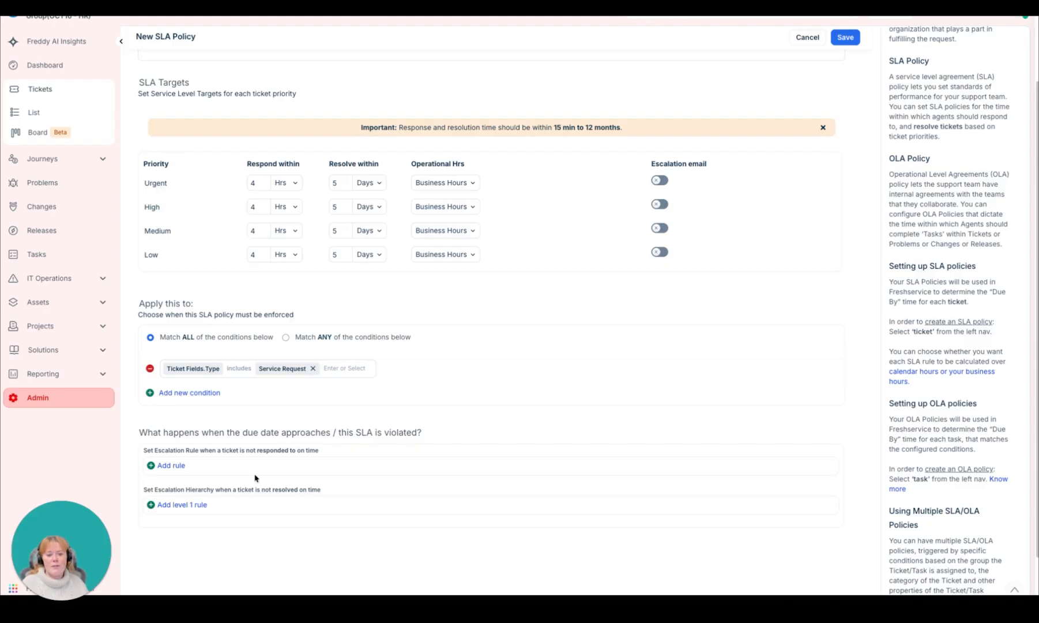
{"action": "scroll", "coordinate": [257, 478], "scroll_direction": "down", "scroll_amount": 1}
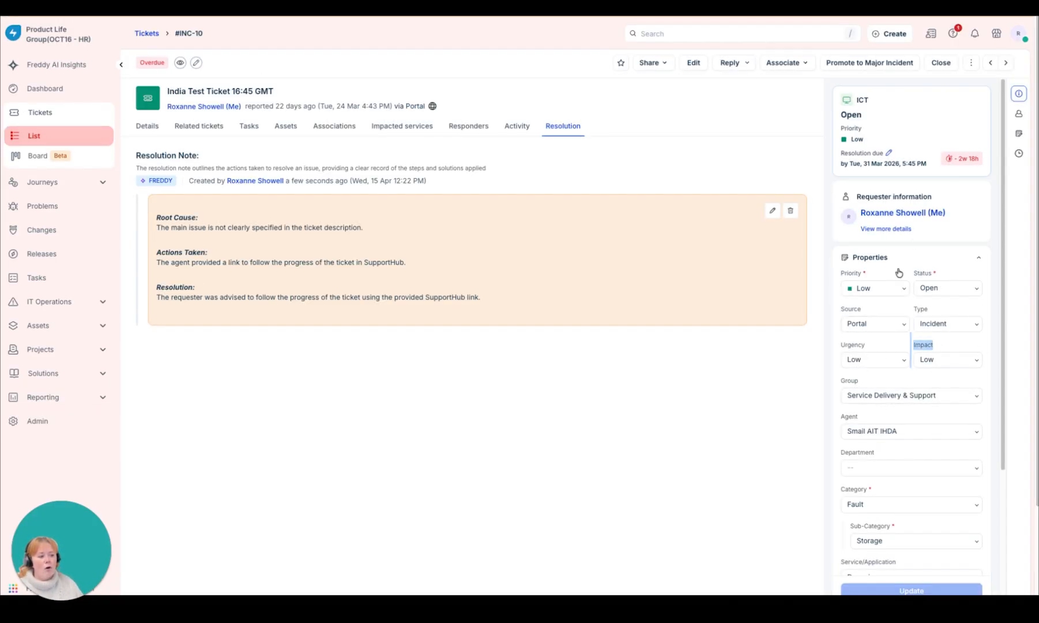
Step: In the India Test Ticket, set the Impact to Medium and the Urgency to High, updating the ticket after each change
{"action": "left_click", "coordinate": [957, 358]}
{"action": "left_click", "coordinate": [941, 398]}
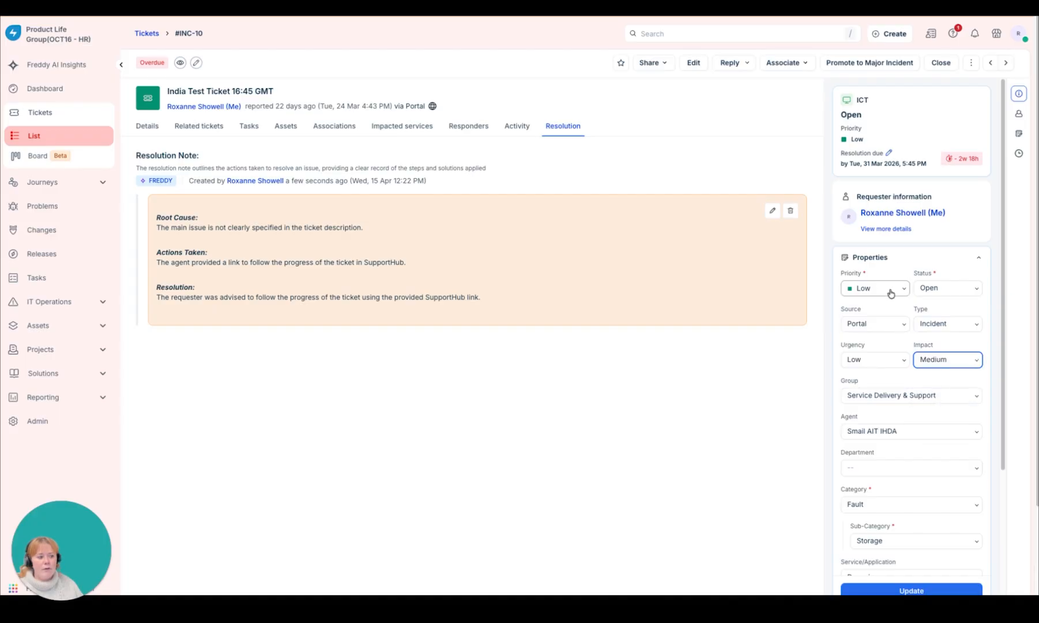
{"action": "left_click", "coordinate": [927, 590]}
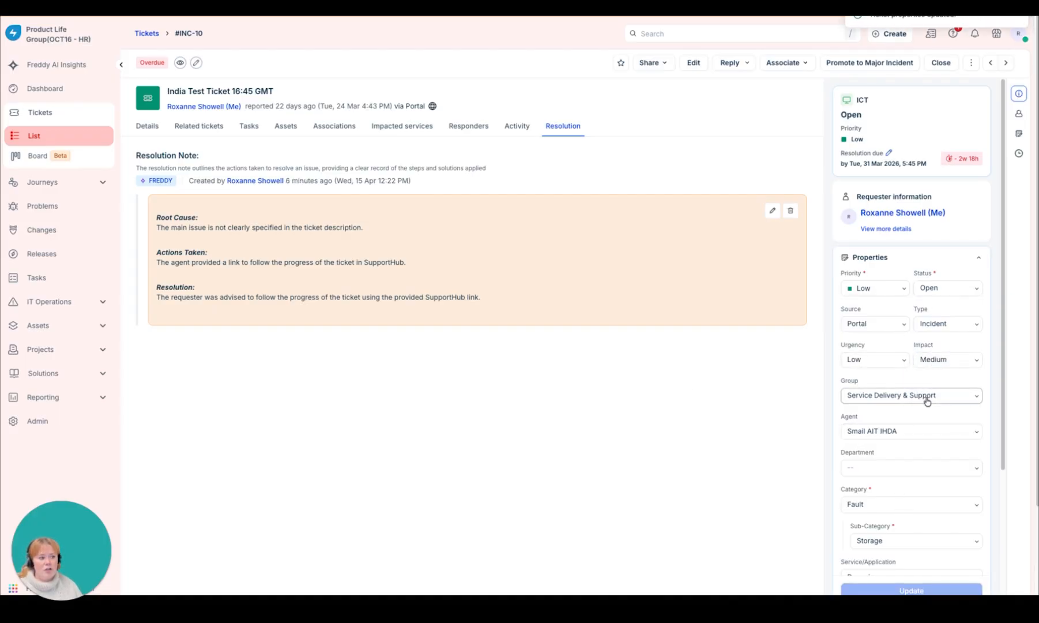
{"action": "left_click", "coordinate": [878, 360]}
{"action": "left_click", "coordinate": [870, 416]}
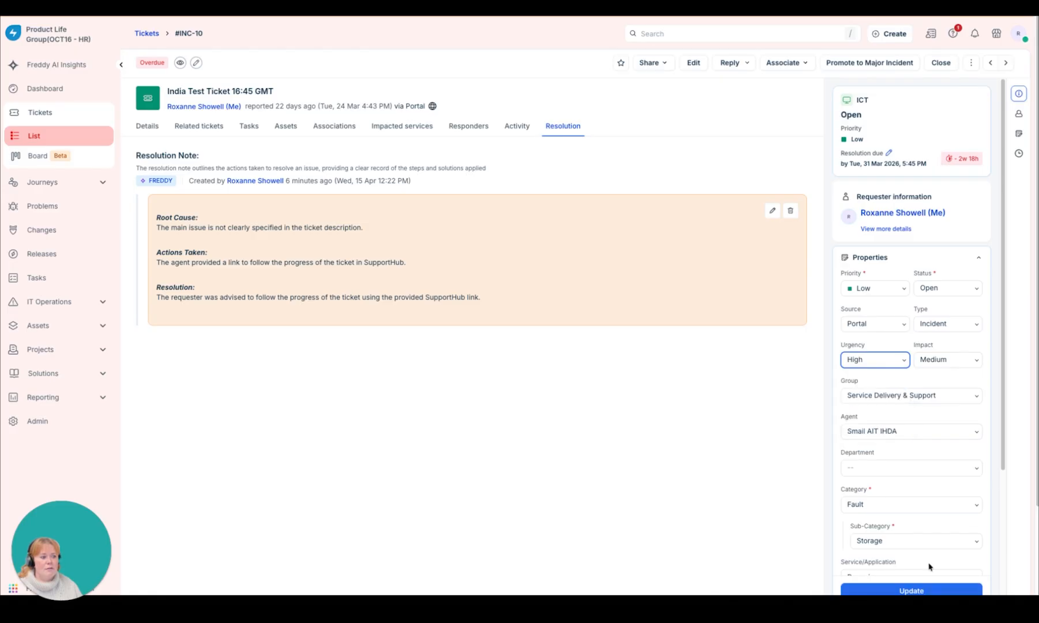
{"action": "left_click", "coordinate": [968, 592]}
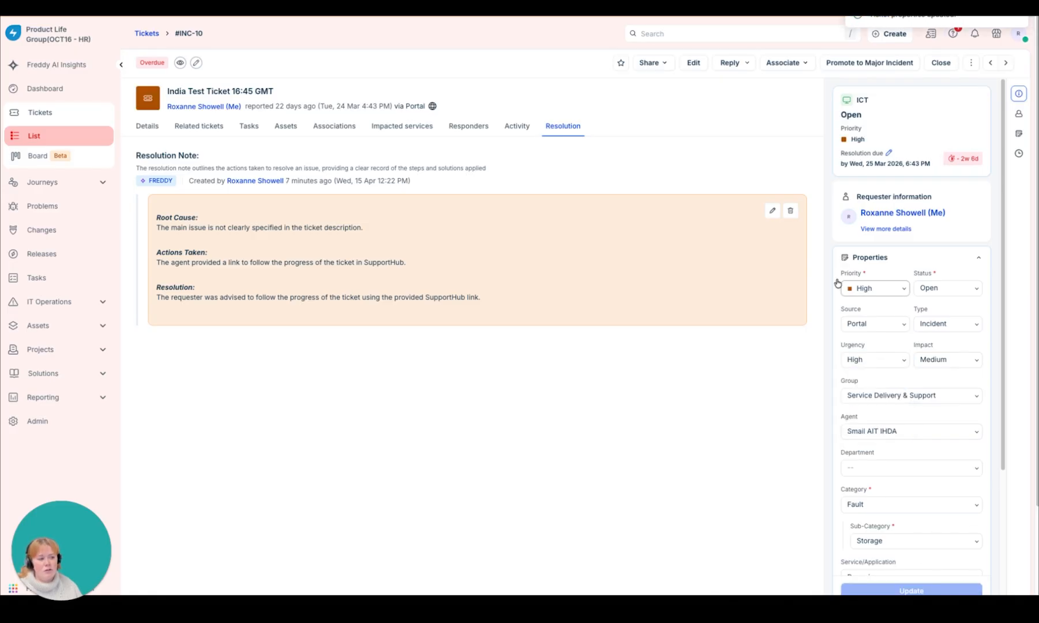
Step: Change the ticket's Type from Incident to Service Request and update the ticket
{"action": "left_click", "coordinate": [946, 324]}
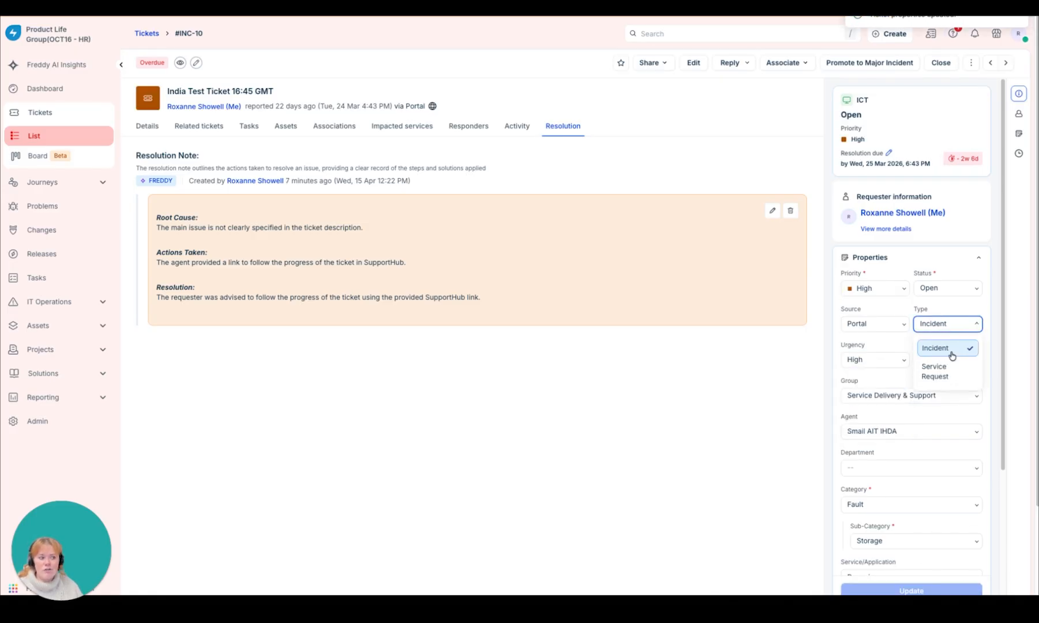
{"action": "left_click", "coordinate": [940, 360]}
{"action": "left_click", "coordinate": [943, 586]}
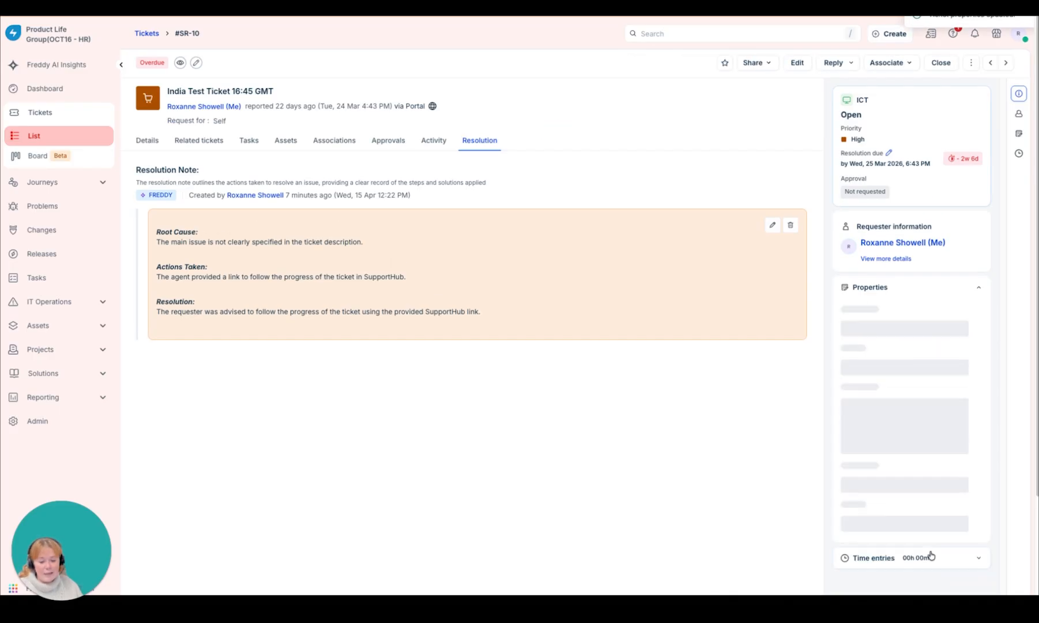
{"action": "left_click", "coordinate": [422, 166]}
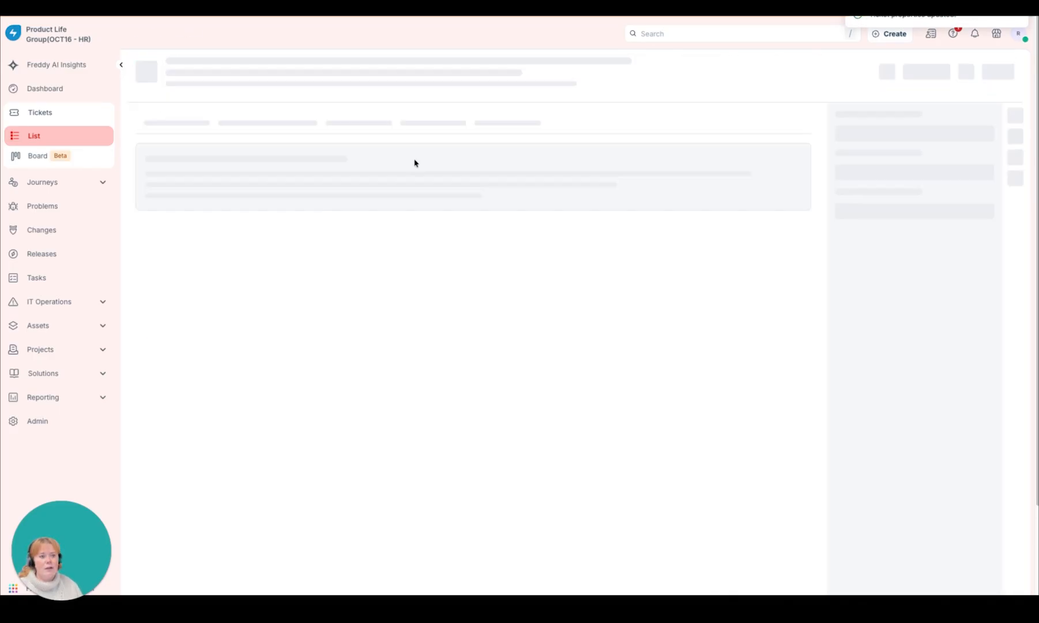
Step: Set both the Urgency and the Impact of the India Test Ticket to Low and update the ticket
{"action": "left_click", "coordinate": [874, 389]}
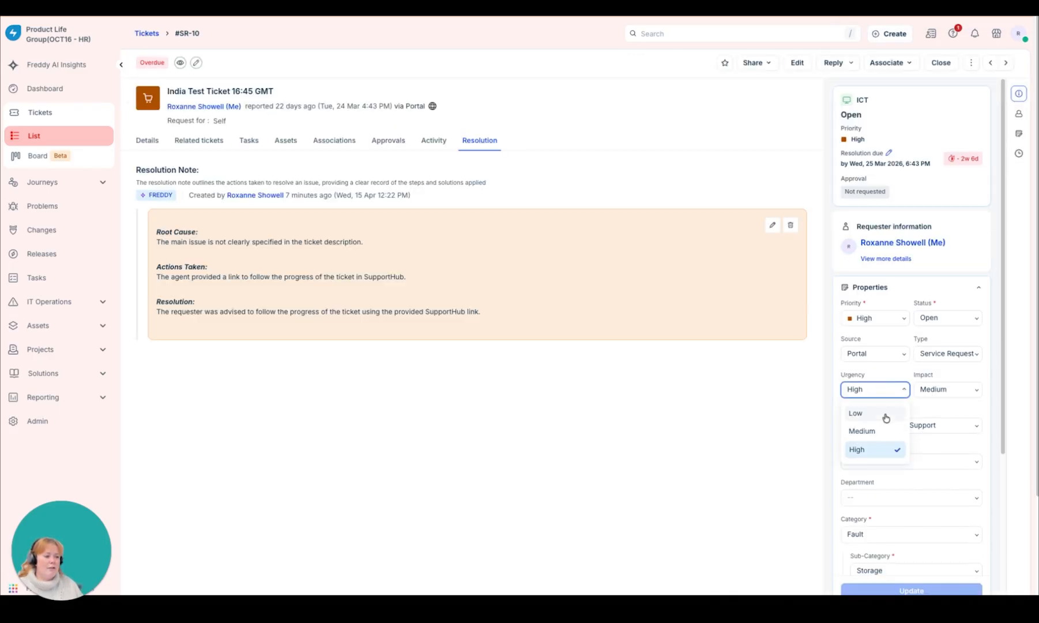
{"action": "left_click", "coordinate": [859, 412]}
{"action": "left_click", "coordinate": [948, 390]}
{"action": "left_click", "coordinate": [929, 411]}
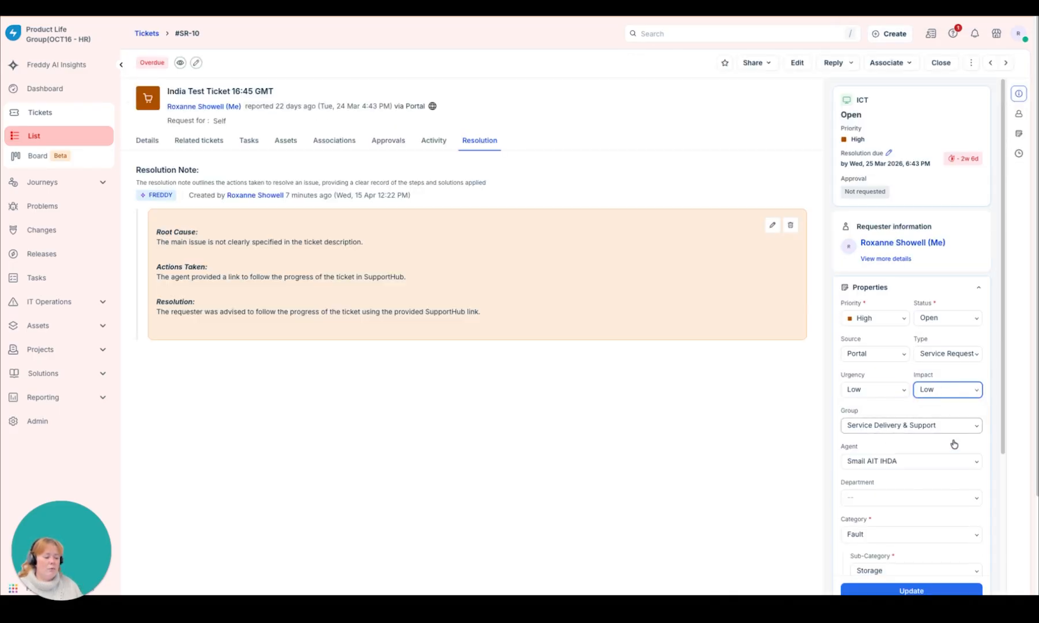
{"action": "left_click", "coordinate": [955, 590]}
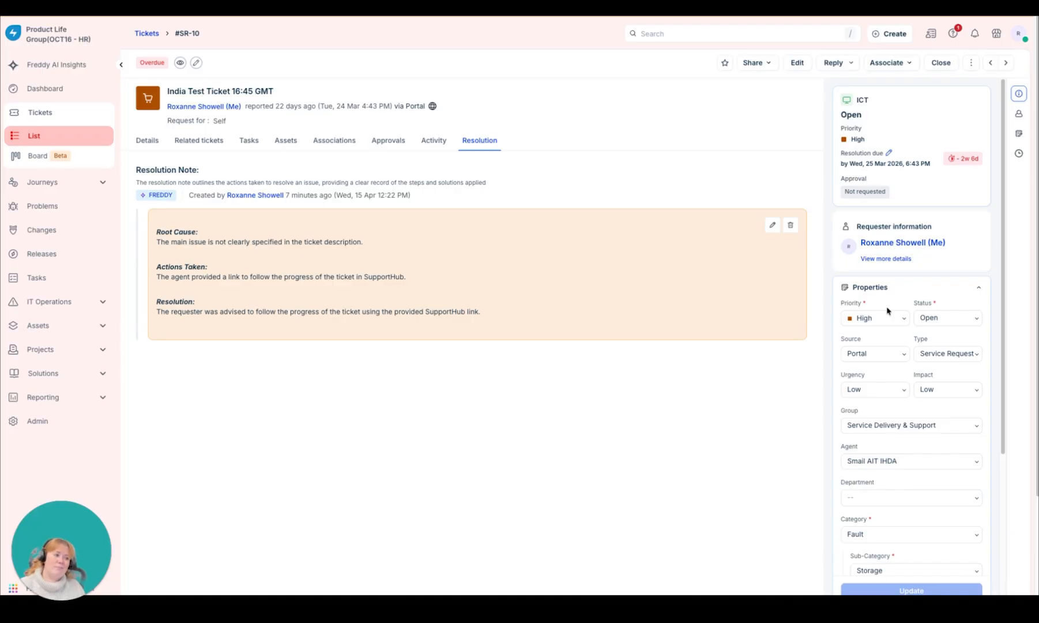
{"action": "left_click_drag", "start_coordinate": [988, 381], "coordinate": [851, 379]}
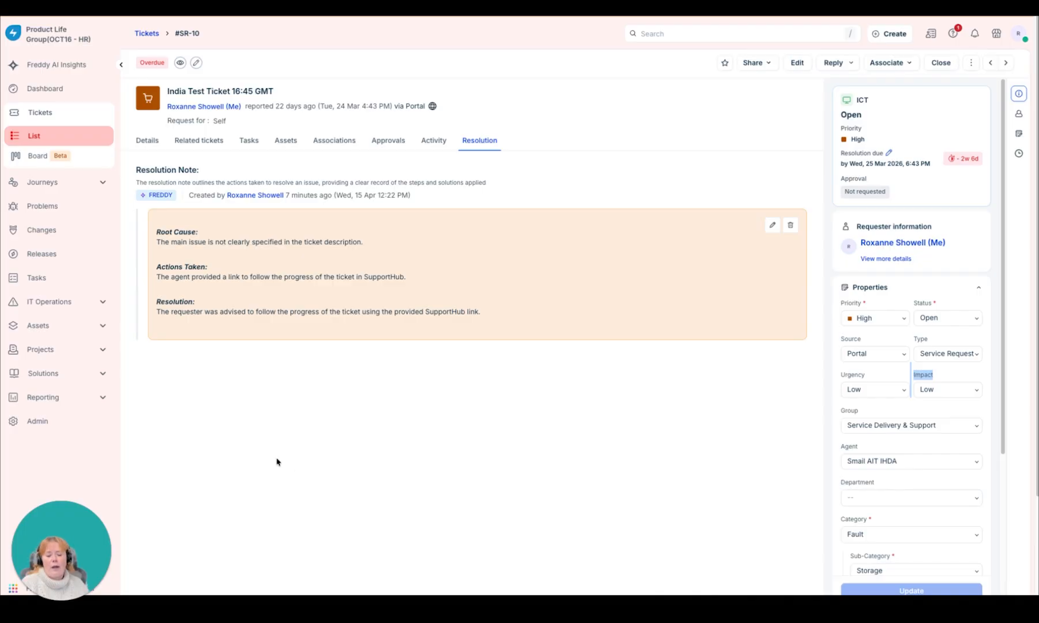
Step: Search the admin settings for SLA and open the SLA and OLA Policies
{"action": "left_click", "coordinate": [73, 425]}
{"action": "left_click", "coordinate": [259, 73]}
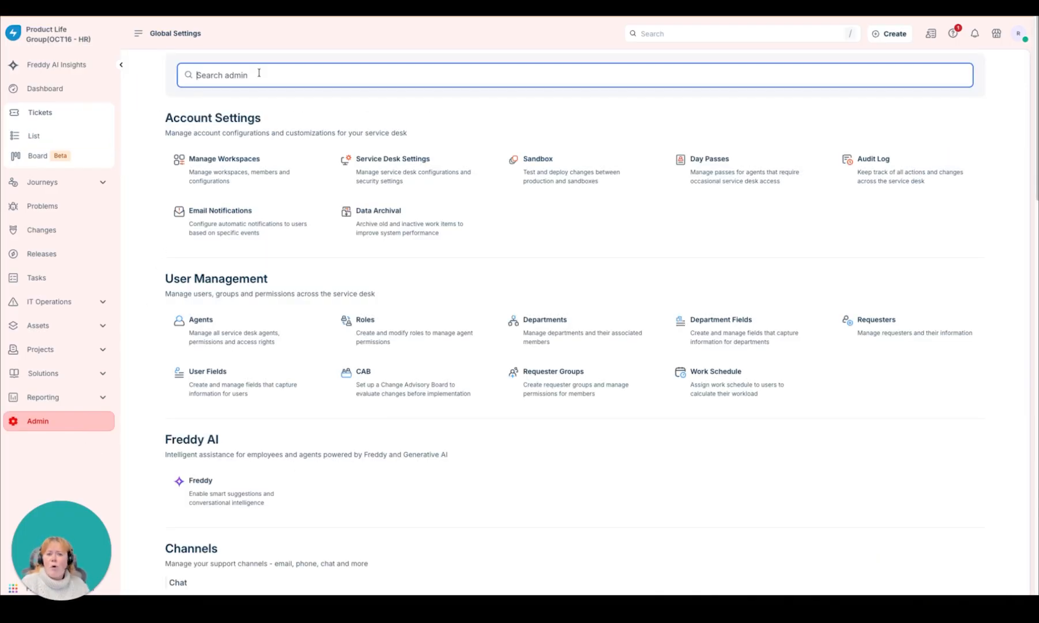
{"action": "type", "text": "SLA"}
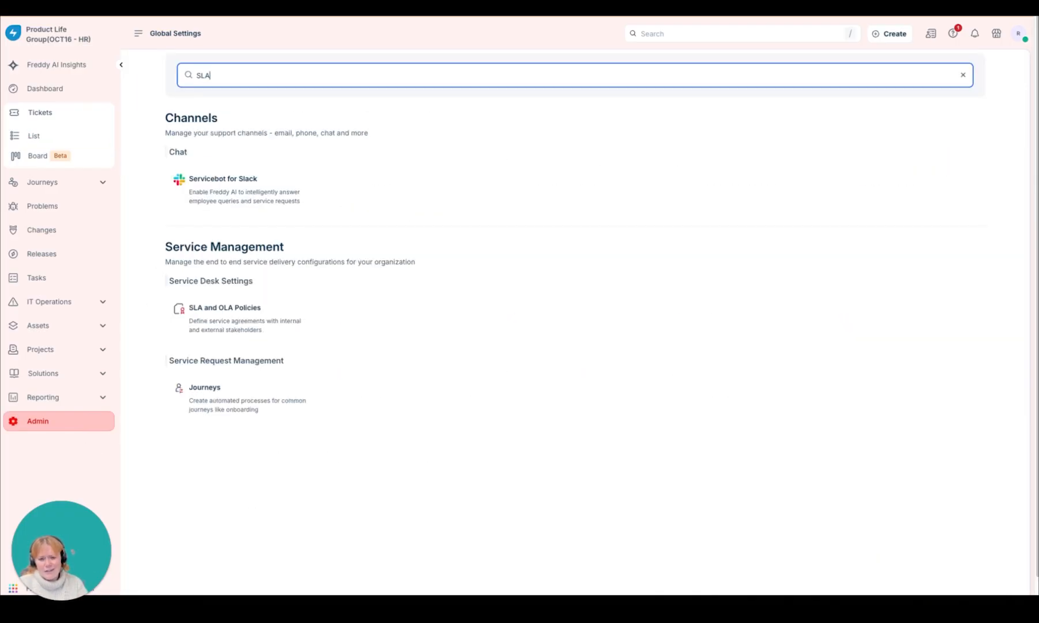
{"action": "left_click", "coordinate": [229, 330]}
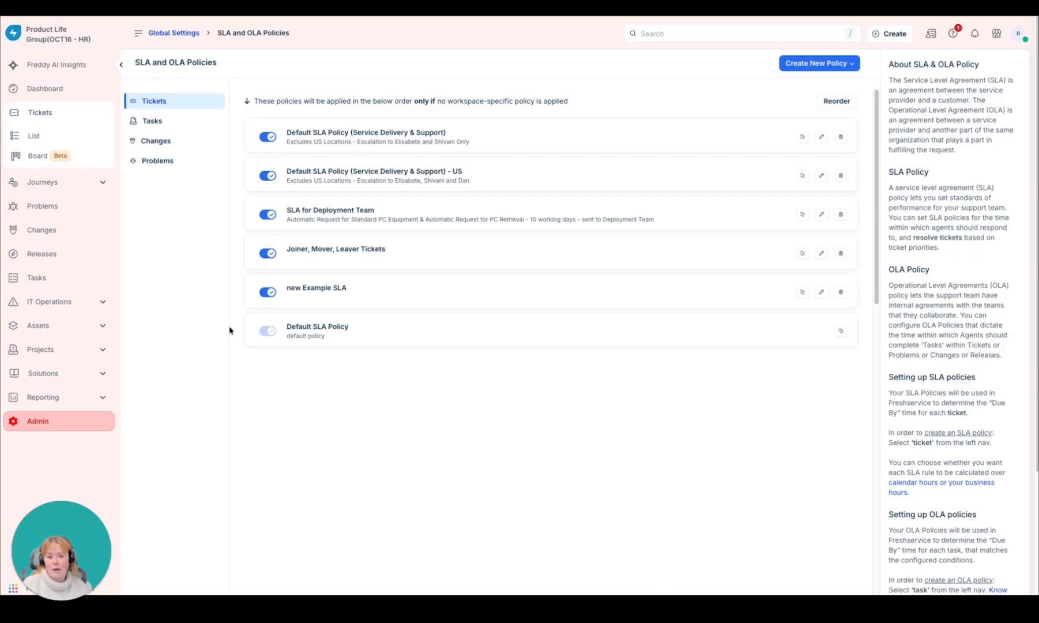
Step: Examine the Default OLA for Ticket Tasks among the task policies, then return to the policy list
{"action": "left_click", "coordinate": [194, 125]}
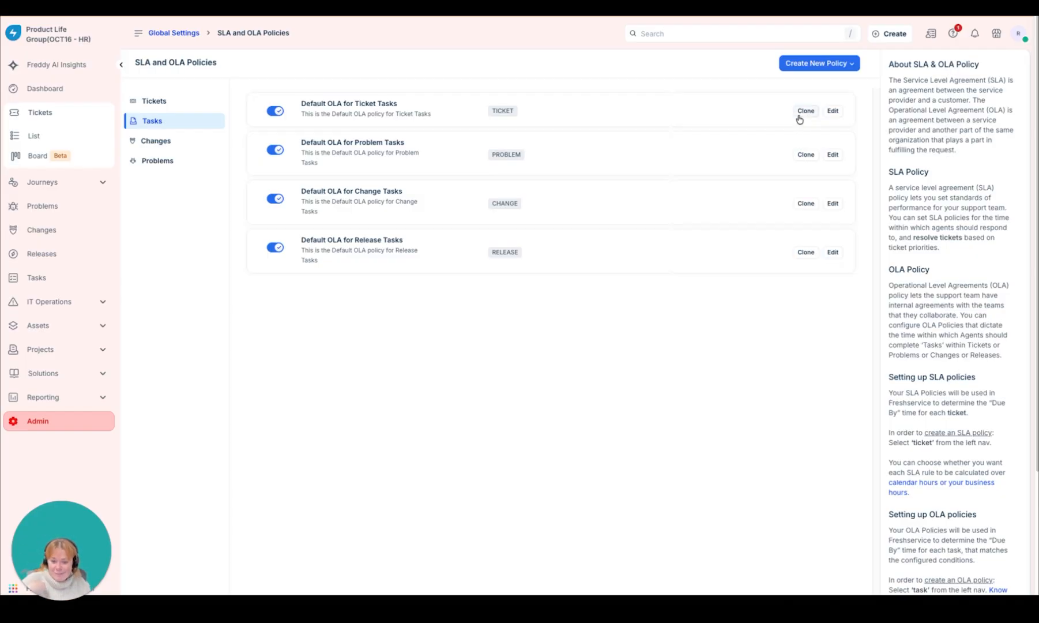
{"action": "left_click", "coordinate": [833, 111]}
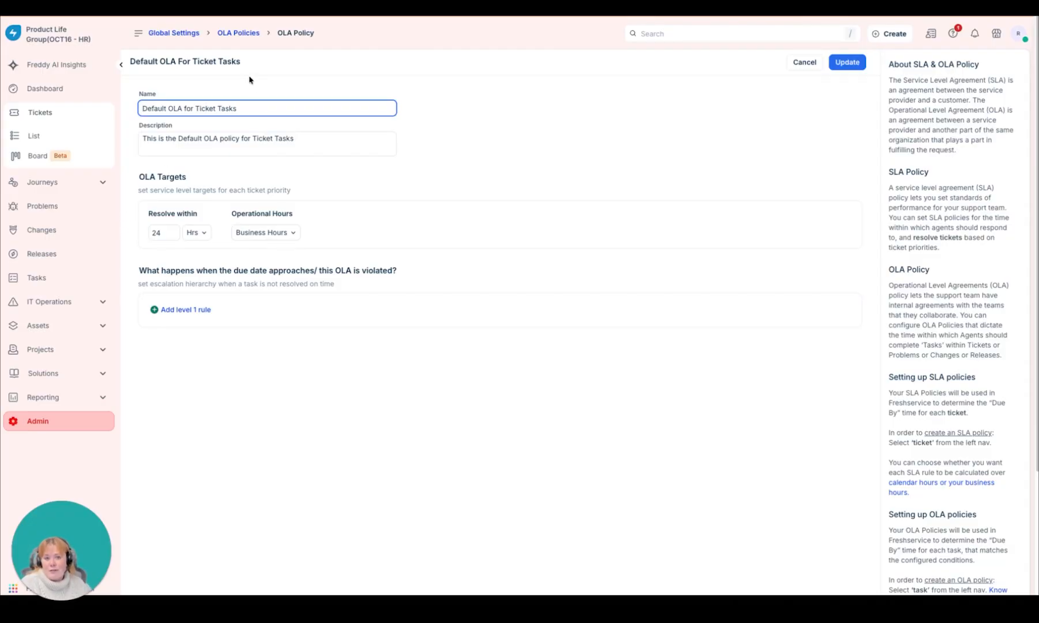
{"action": "left_click", "coordinate": [242, 33]}
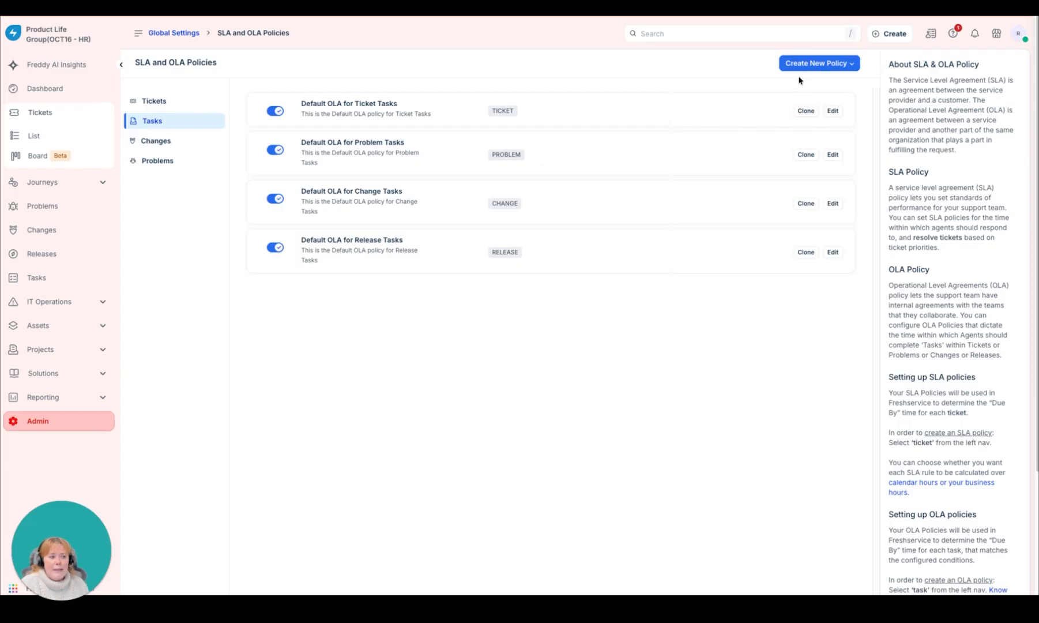
Step: Create a new OLA policy for tasks titled Example Task Policy with Ticket as its parent entity
{"action": "left_click", "coordinate": [807, 64]}
{"action": "left_click", "coordinate": [802, 100]}
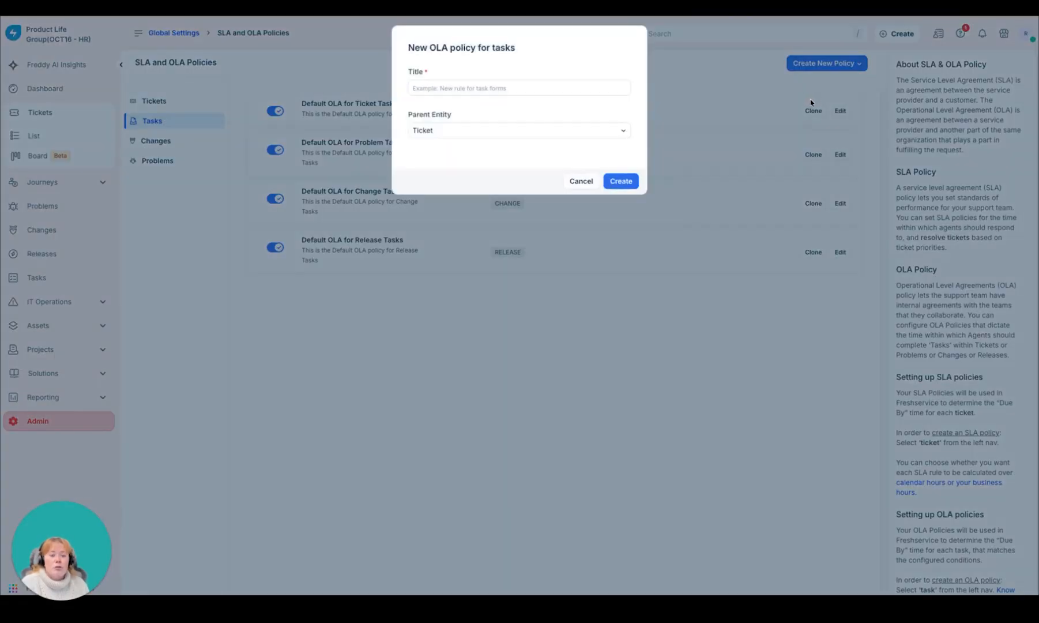
{"action": "left_click", "coordinate": [528, 90]}
{"action": "type", "text": "Example Task Polucy"}
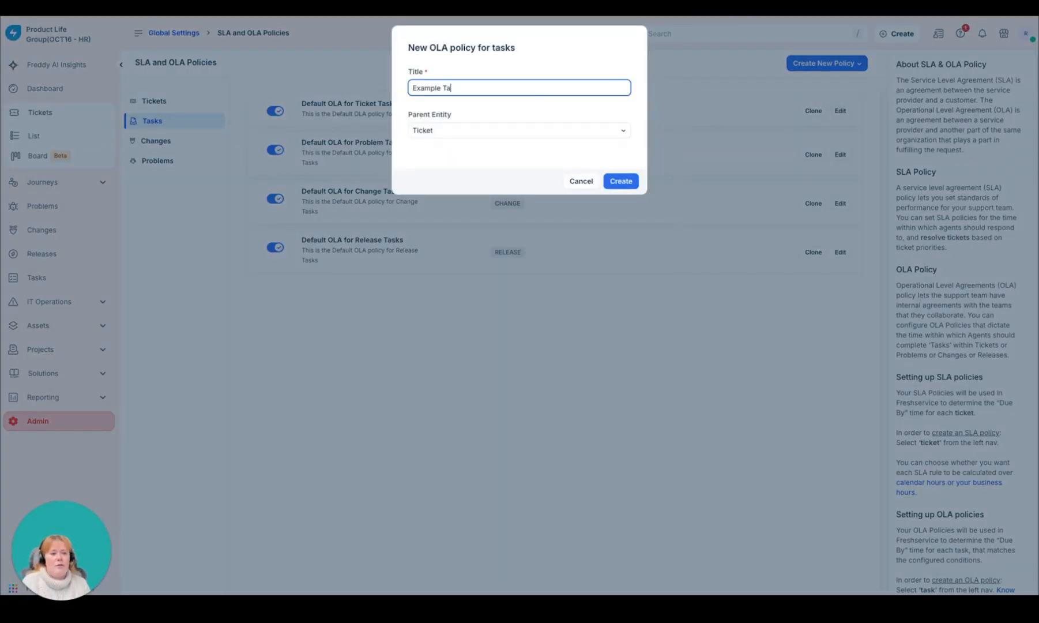
{"action": "key", "text": "BackSpace"}
{"action": "key", "text": "BackSpace"}
{"action": "key", "text": "BackSpace"}
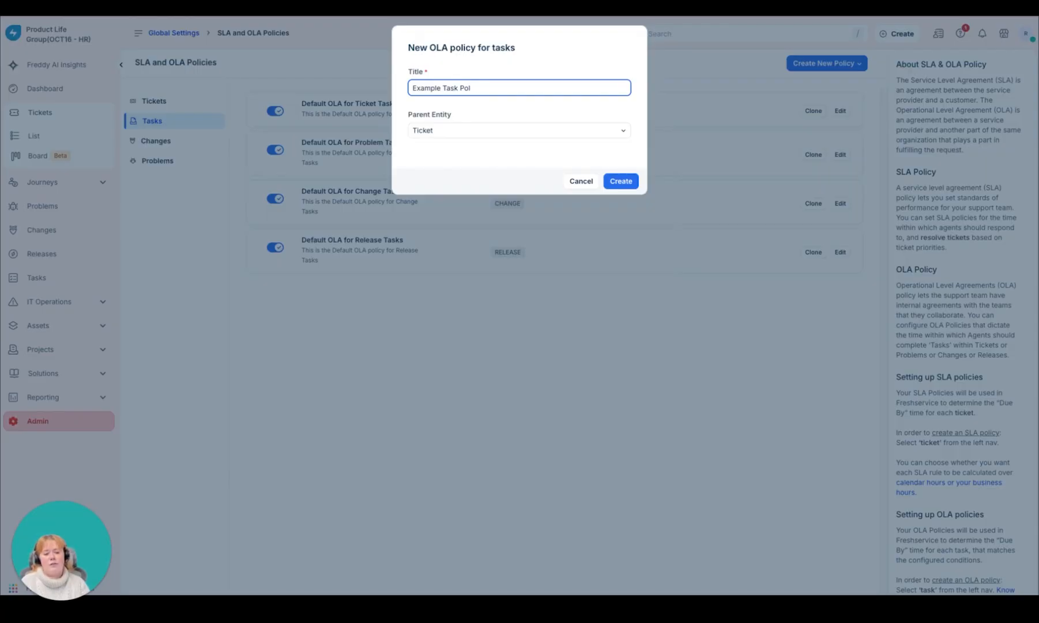
{"action": "type", "text": "icy"}
{"action": "left_click", "coordinate": [557, 131]}
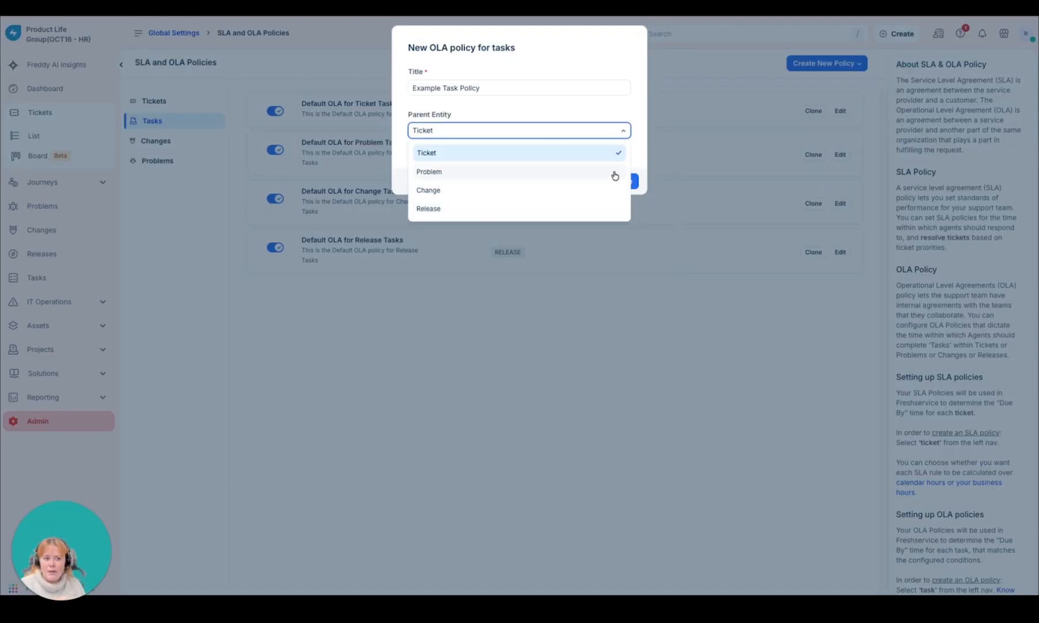
{"action": "left_click", "coordinate": [640, 149]}
{"action": "left_click", "coordinate": [627, 181]}
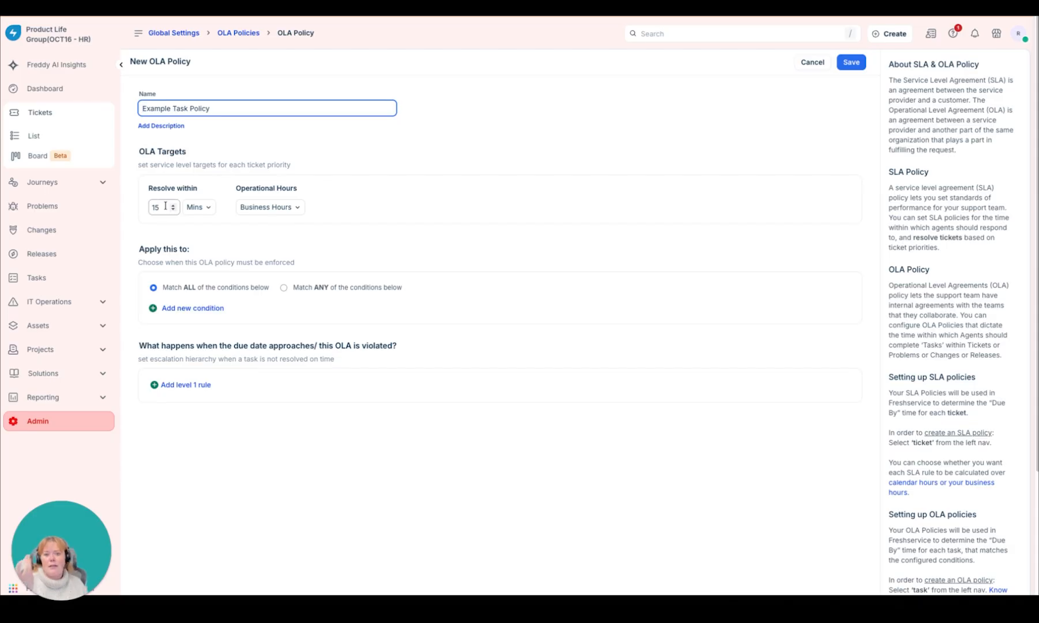
Step: Set the OLA target of the new task policy to resolve within 3 days
{"action": "left_click", "coordinate": [203, 208]}
{"action": "left_click", "coordinate": [196, 266]}
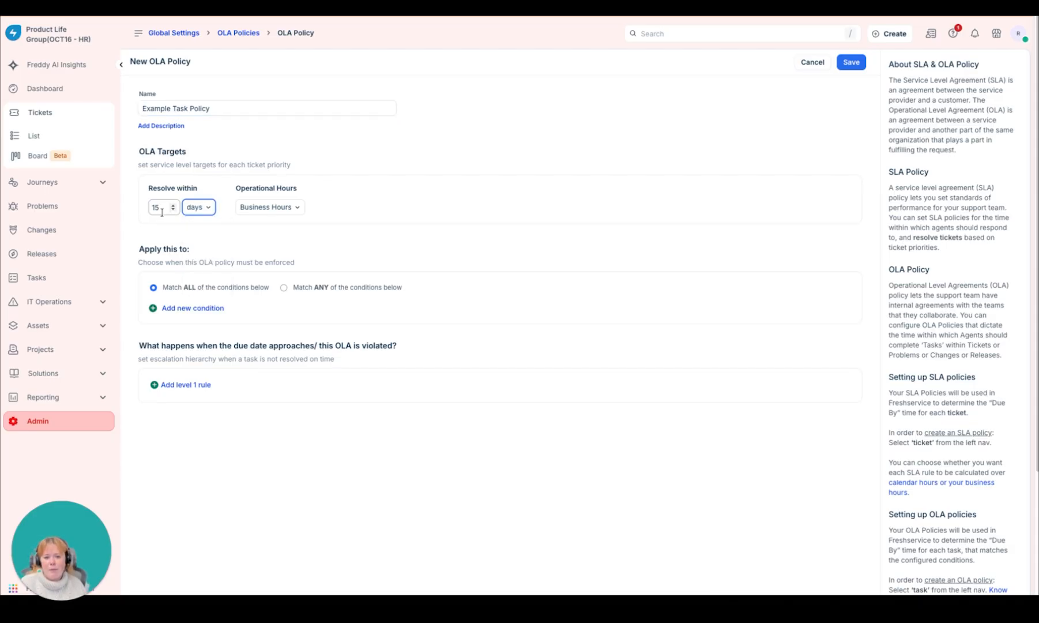
{"action": "double_click", "coordinate": [161, 210]}
{"action": "type", "text": "3"}
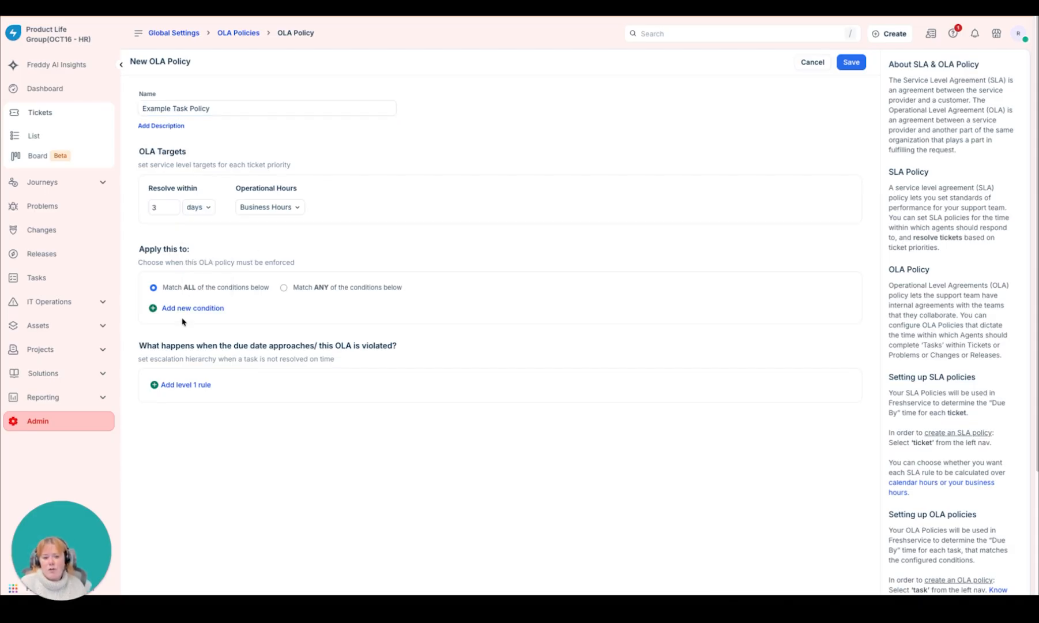
Step: Add a condition that the Ticket Task Form's Title starts with "Create Account for", and save the OLA policy
{"action": "left_click", "coordinate": [184, 307]}
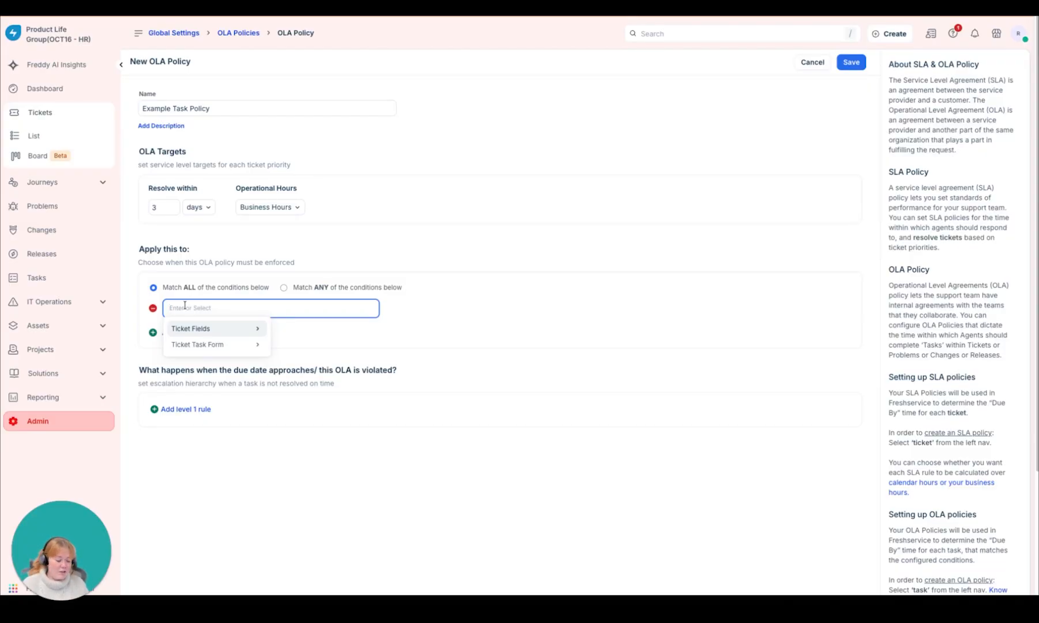
{"action": "left_click", "coordinate": [199, 344]}
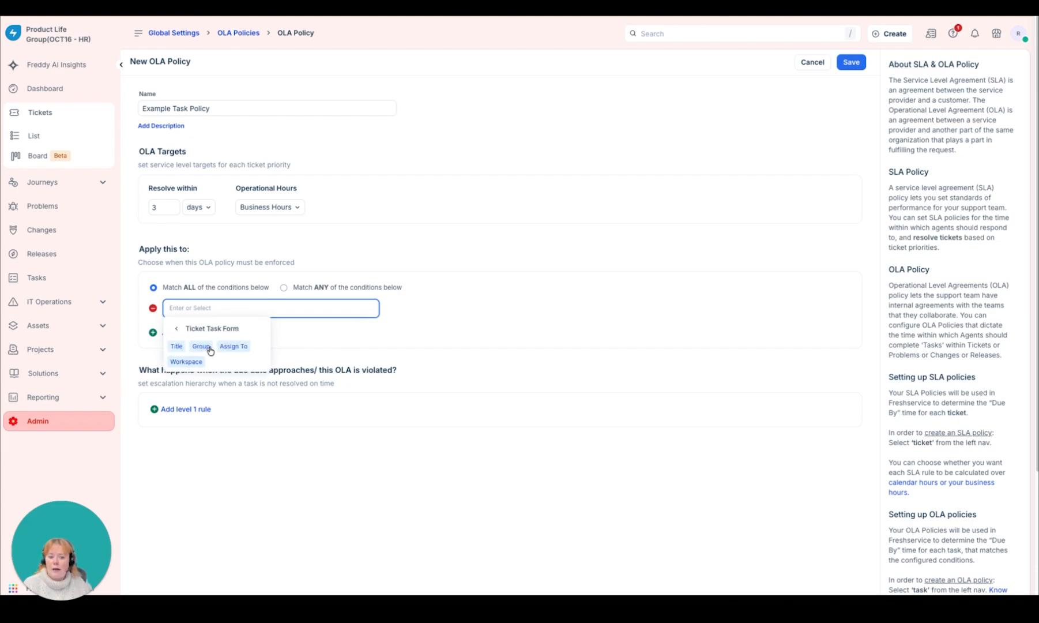
{"action": "left_click", "coordinate": [177, 348]}
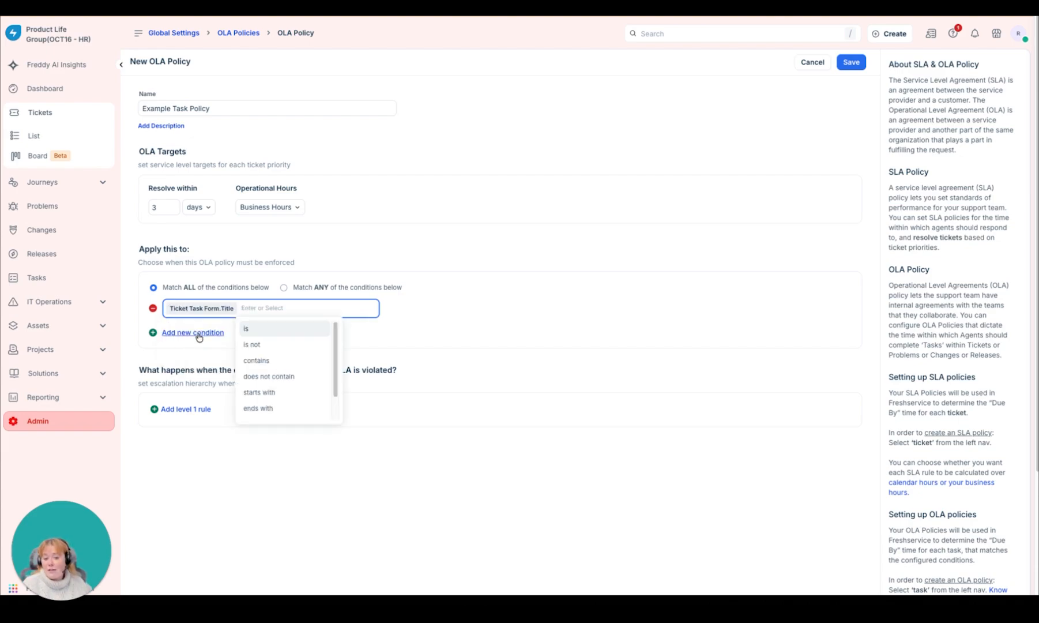
{"action": "left_click", "coordinate": [295, 392]}
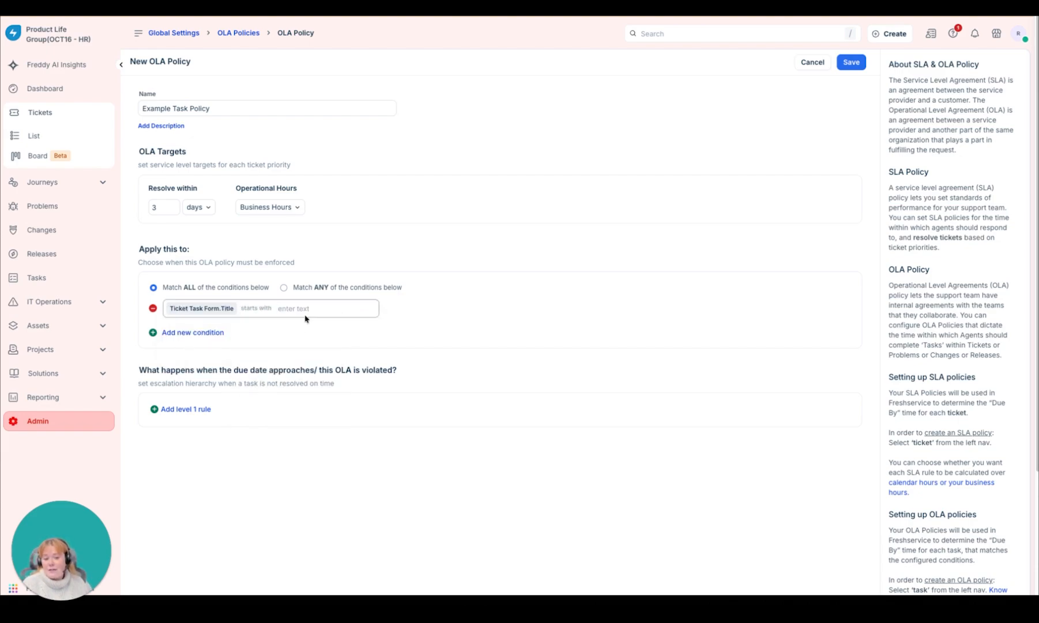
{"action": "type", "text": "Create Acc"}
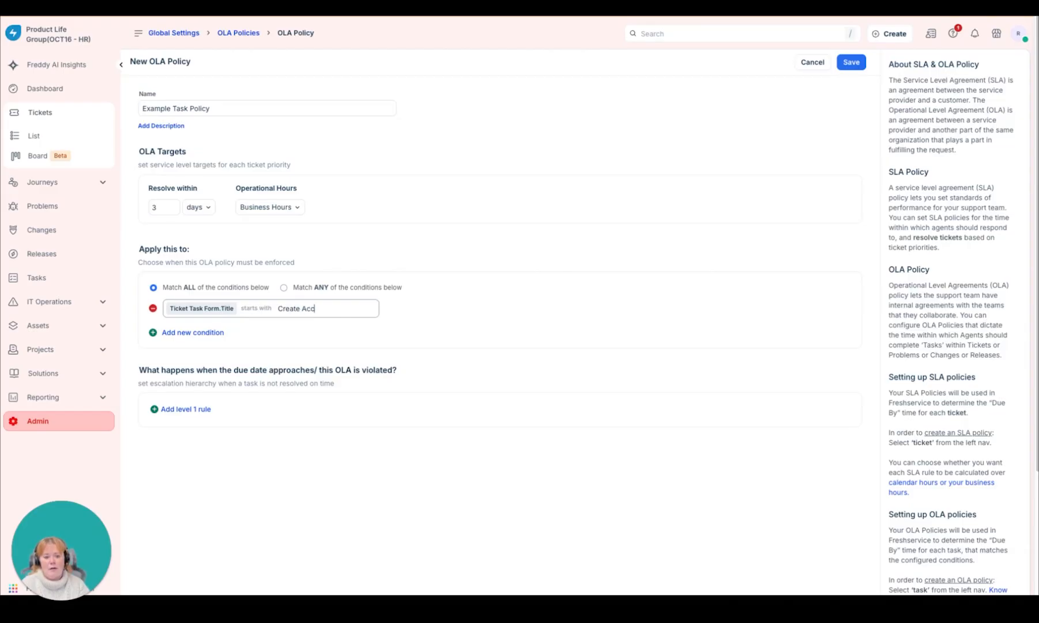
{"action": "type", "text": "ount for"}
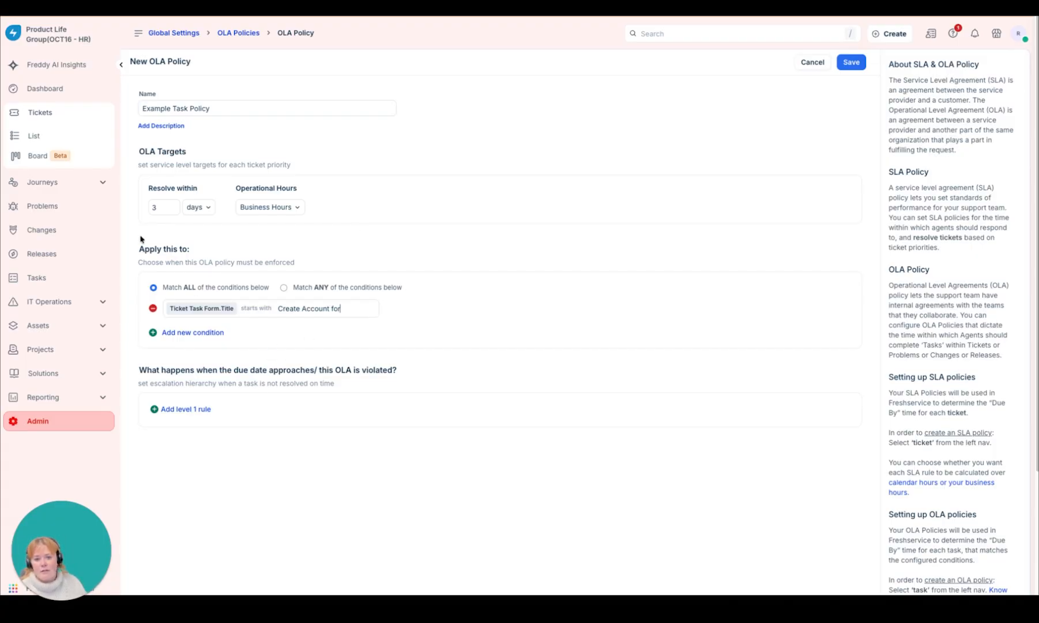
{"action": "left_click", "coordinate": [857, 64]}
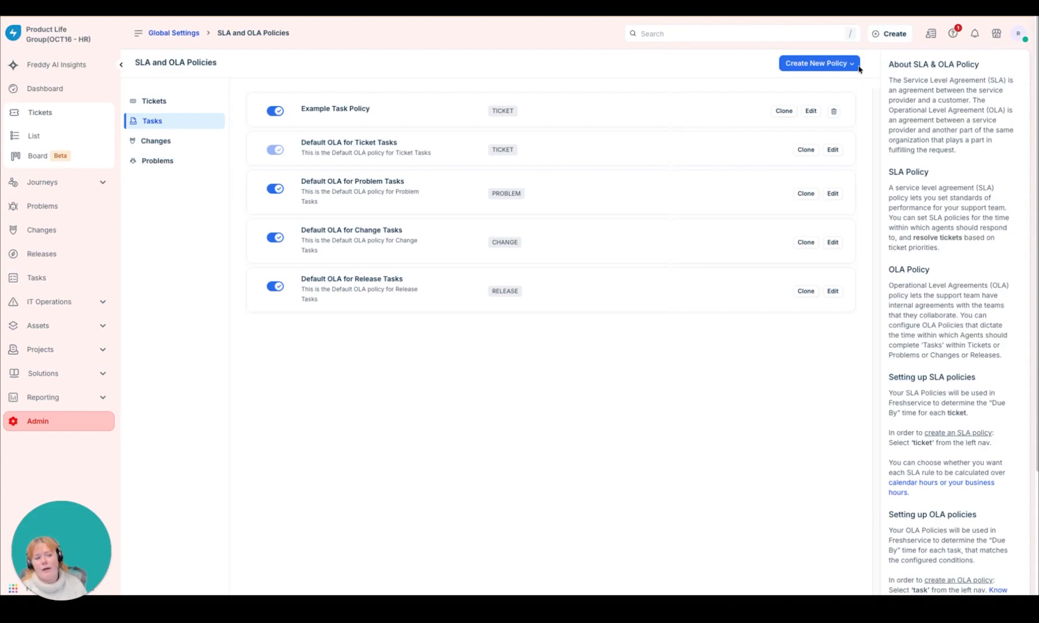
Step: Examine the targets of the Default SLA Policy for Changes, then return to the policy list
{"action": "left_click", "coordinate": [155, 140]}
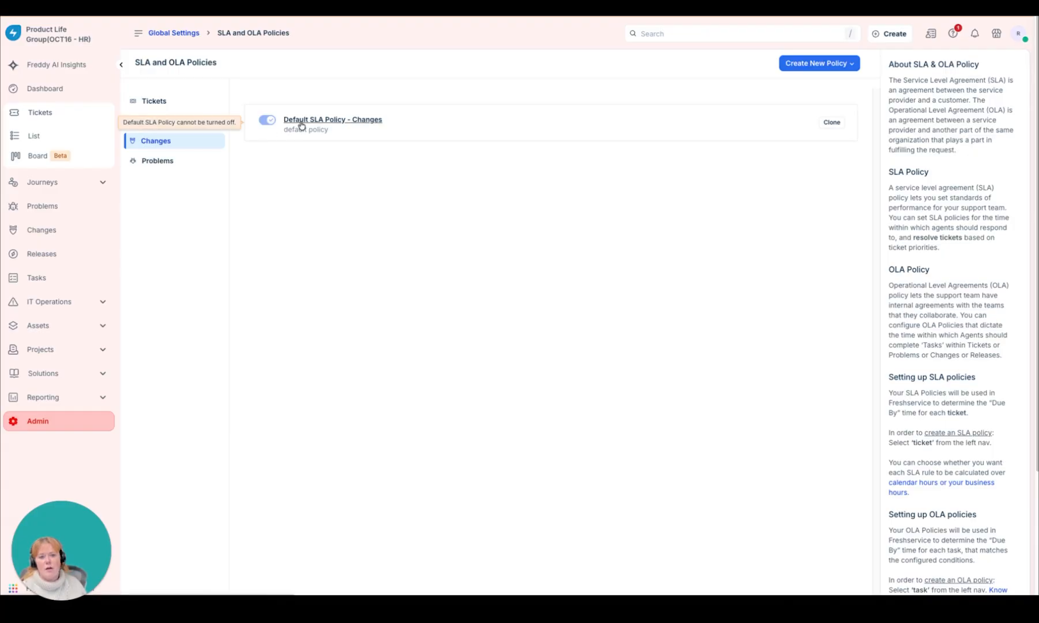
{"action": "left_click", "coordinate": [300, 121]}
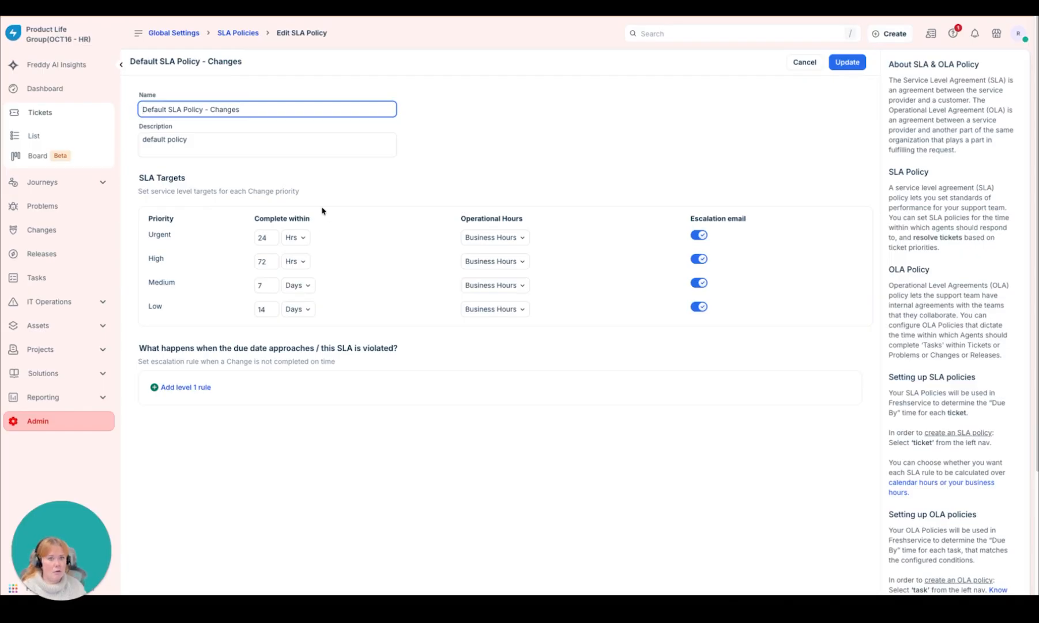
{"action": "left_click", "coordinate": [254, 34]}
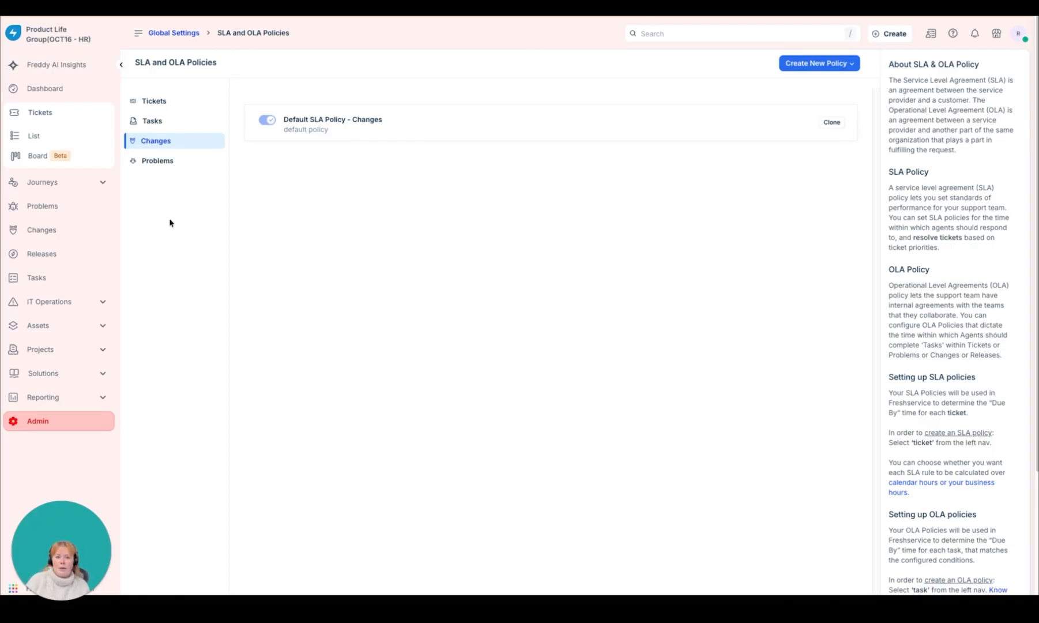
Step: Search the admin settings for SLA again and review the order in which the ticket SLA policies are applied
{"action": "left_click", "coordinate": [196, 35]}
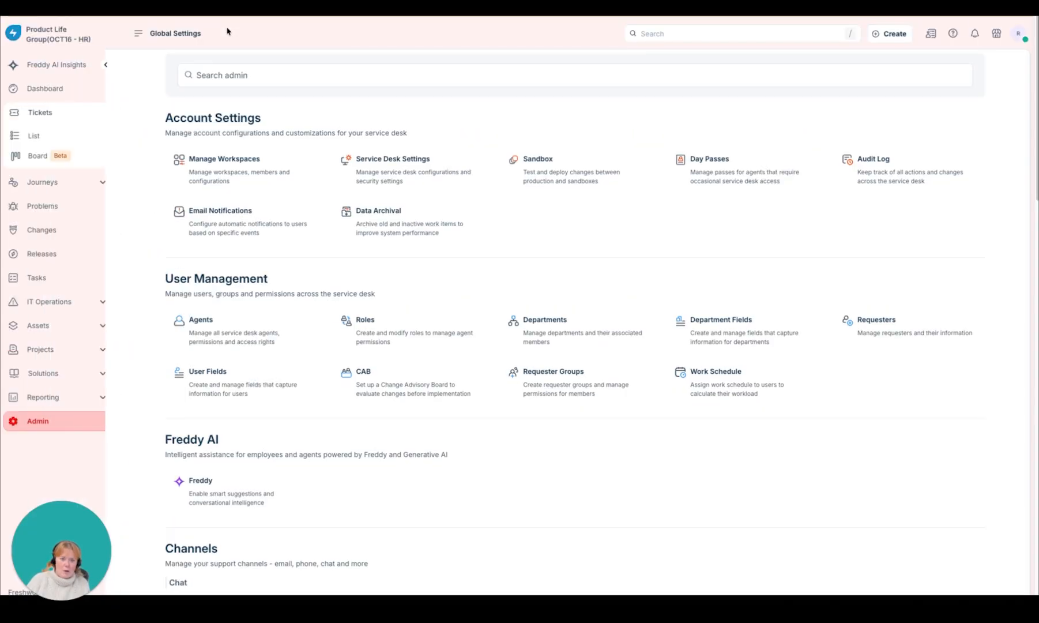
{"action": "left_click", "coordinate": [274, 81]}
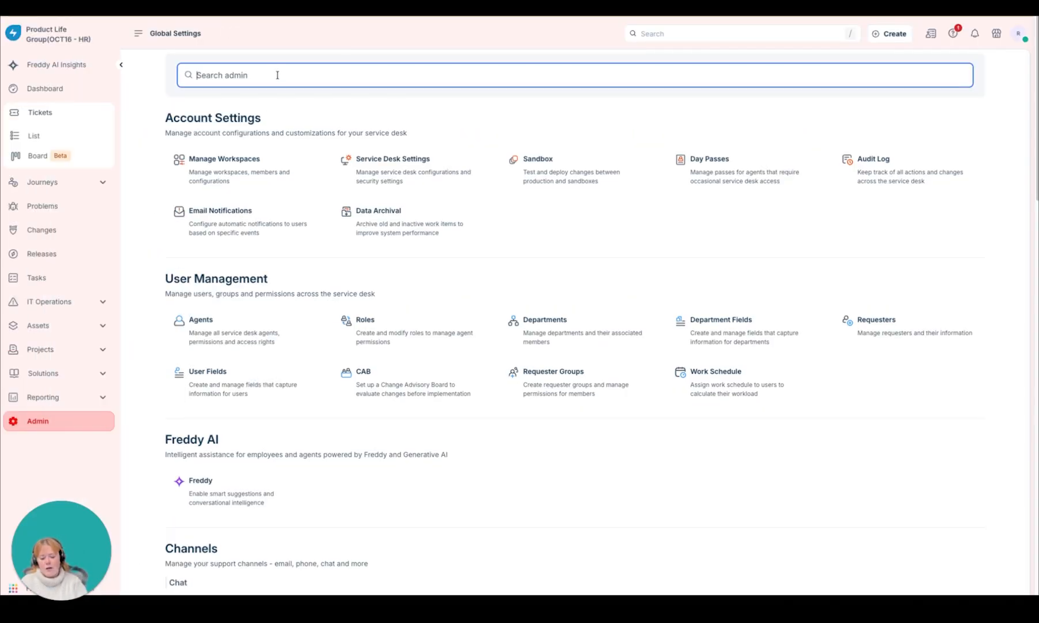
{"action": "type", "text": "SLA"}
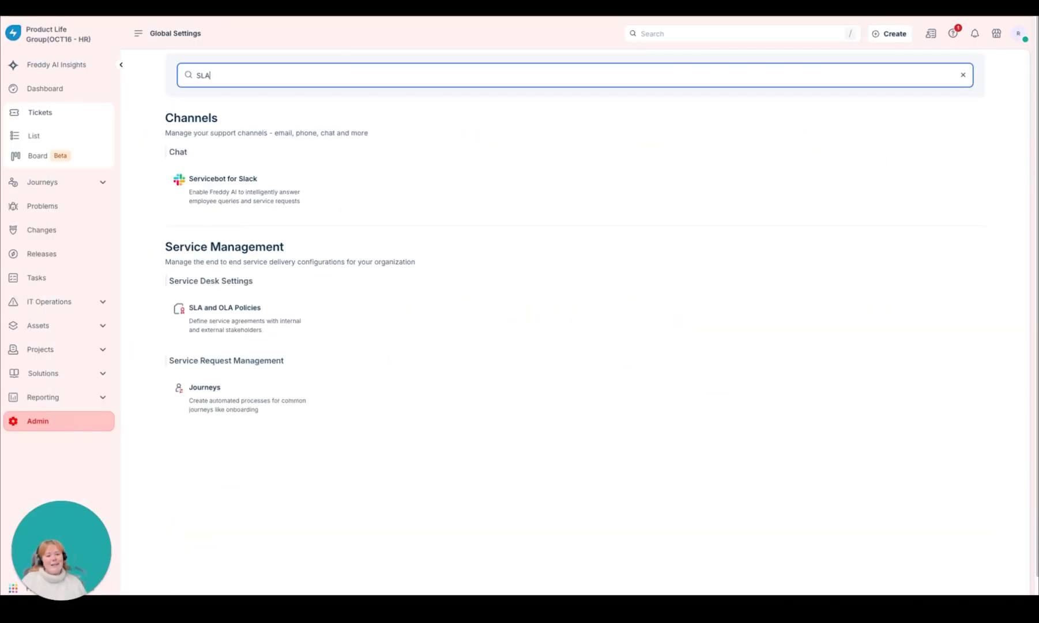
{"action": "left_click", "coordinate": [204, 317]}
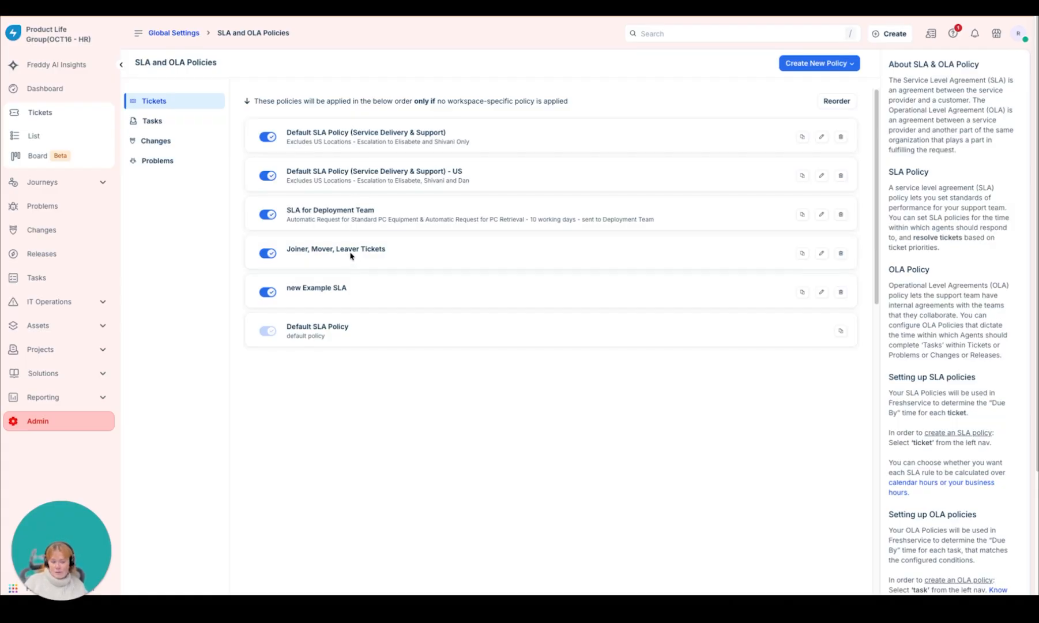
{"action": "left_click_drag", "start_coordinate": [580, 102], "coordinate": [251, 102]}
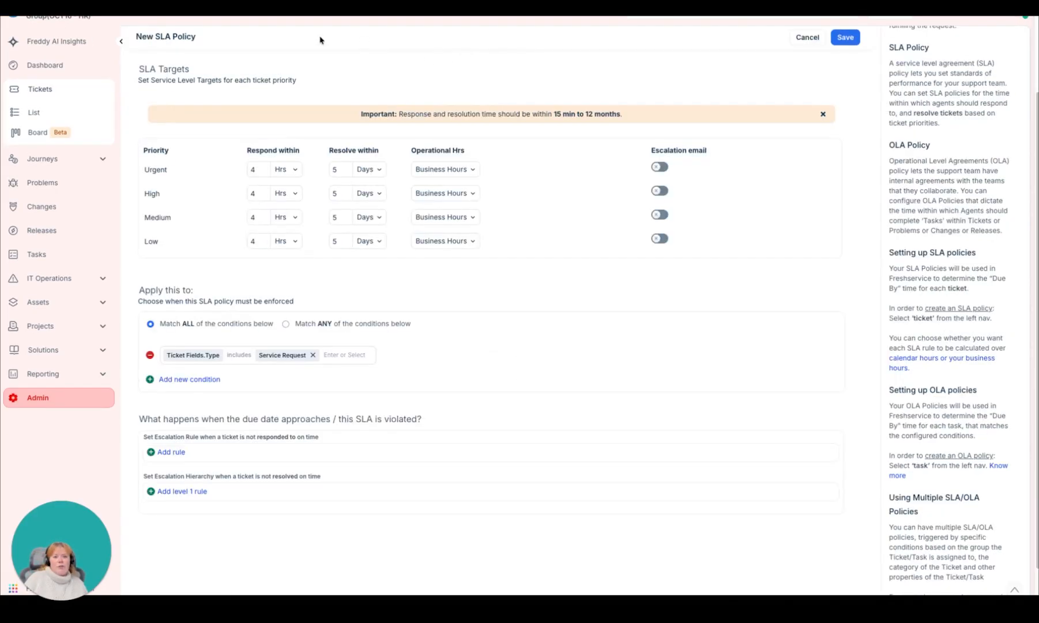
Step: Open the India Test Ticket from the ticket list and examine its activity log for applied SLA policies and business hours
{"action": "left_click", "coordinate": [73, 111]}
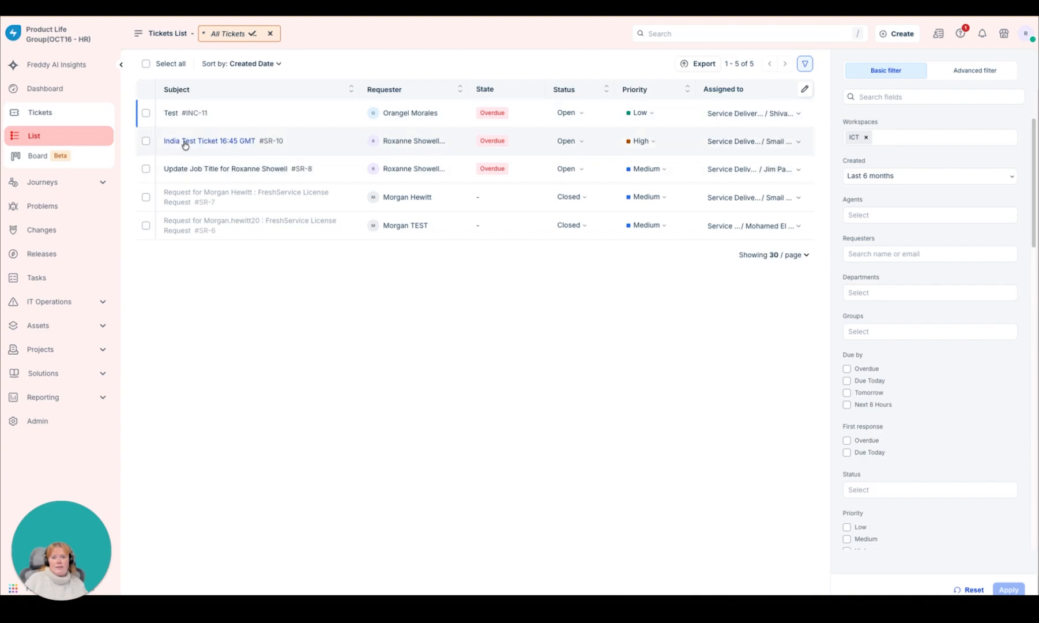
{"action": "left_click", "coordinate": [184, 143]}
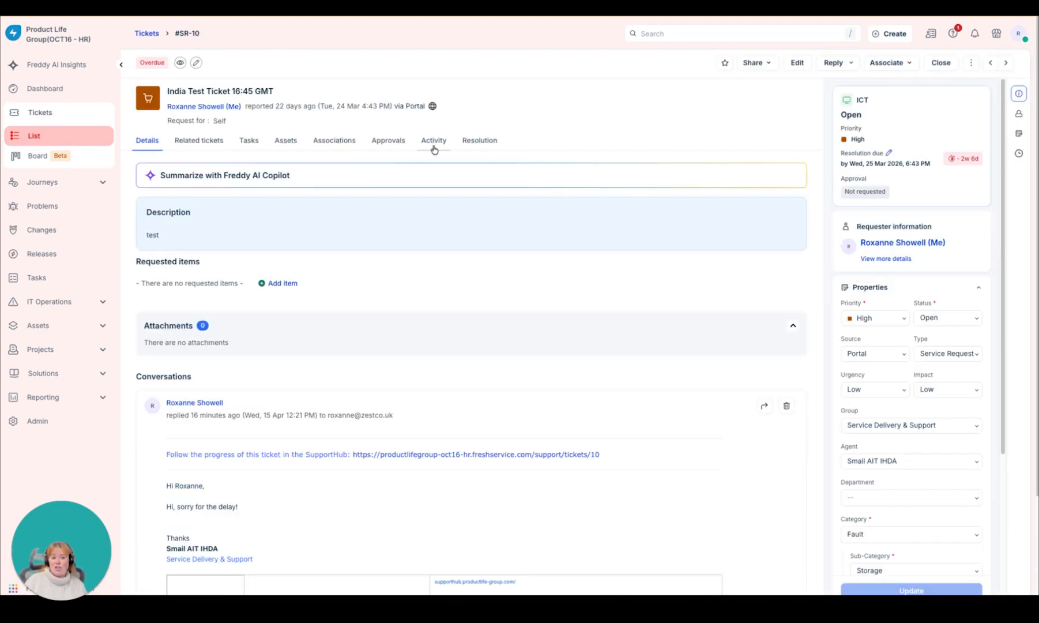
{"action": "left_click", "coordinate": [433, 142]}
{"action": "scroll", "coordinate": [665, 422], "scroll_direction": "down", "scroll_amount": 12}
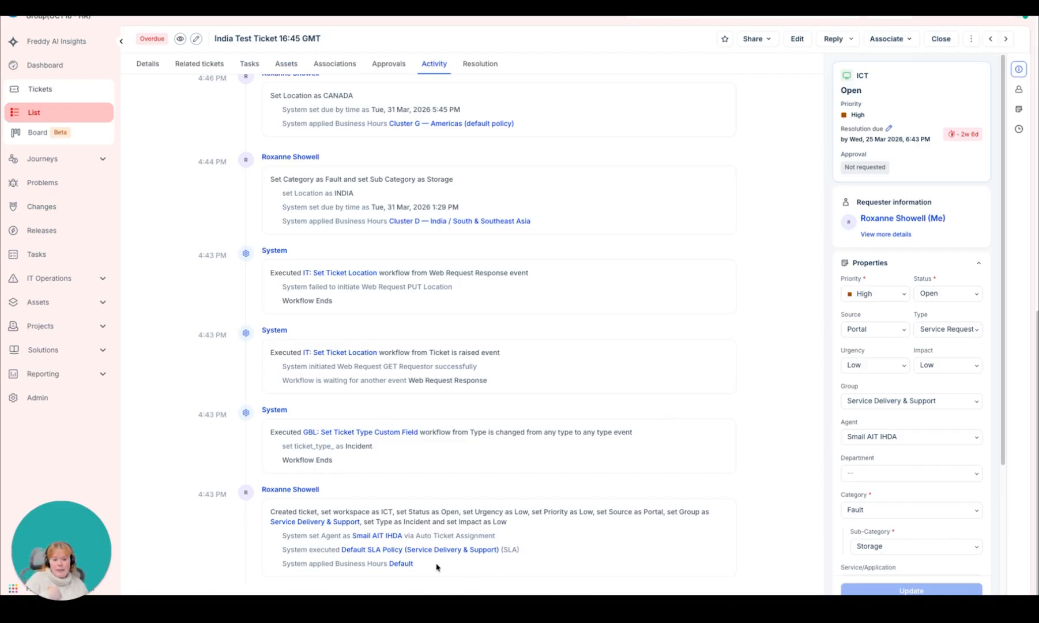
Step: Highlight the executed SLA policy in the ticket creation entry and the Set Ticket Location workflow entry in the activity log
{"action": "left_click_drag", "start_coordinate": [281, 549], "coordinate": [532, 555]}
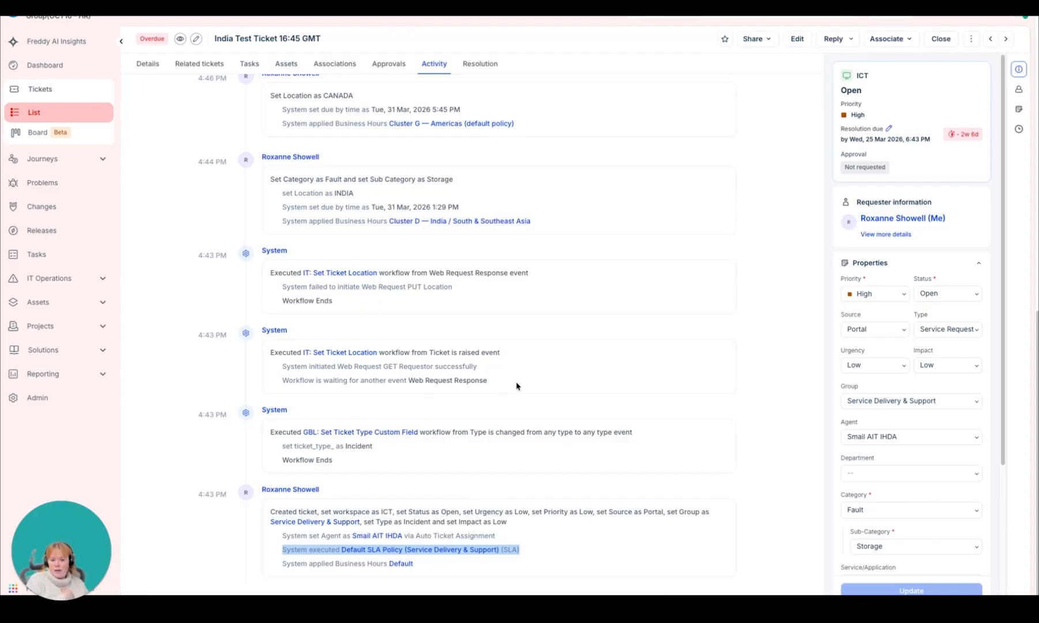
{"action": "left_click_drag", "start_coordinate": [513, 386], "coordinate": [245, 347]}
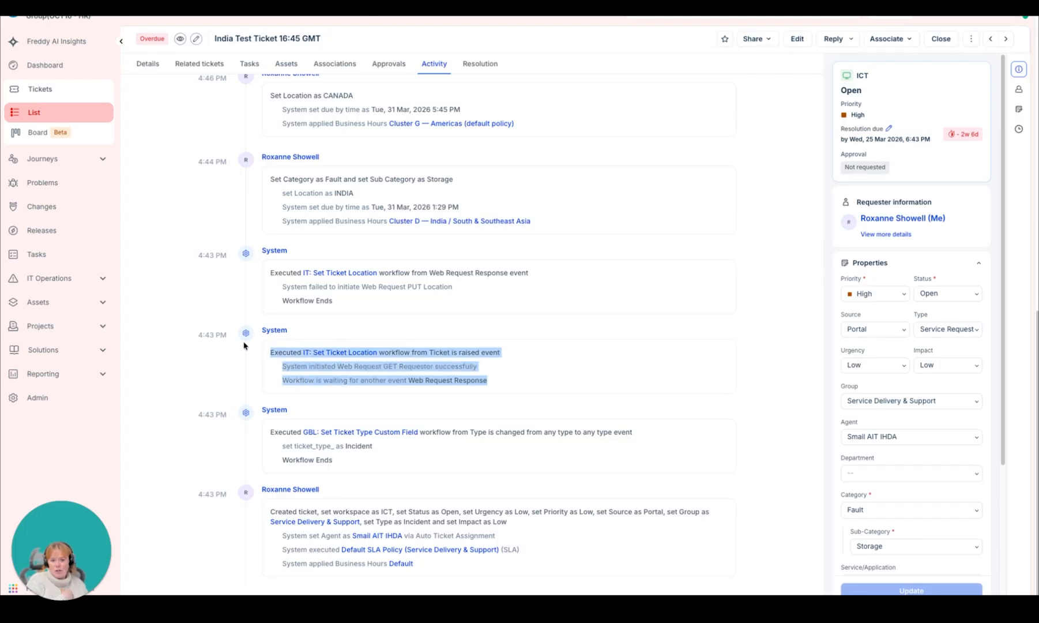
{"action": "scroll", "coordinate": [461, 294], "scroll_direction": "up", "scroll_amount": 1}
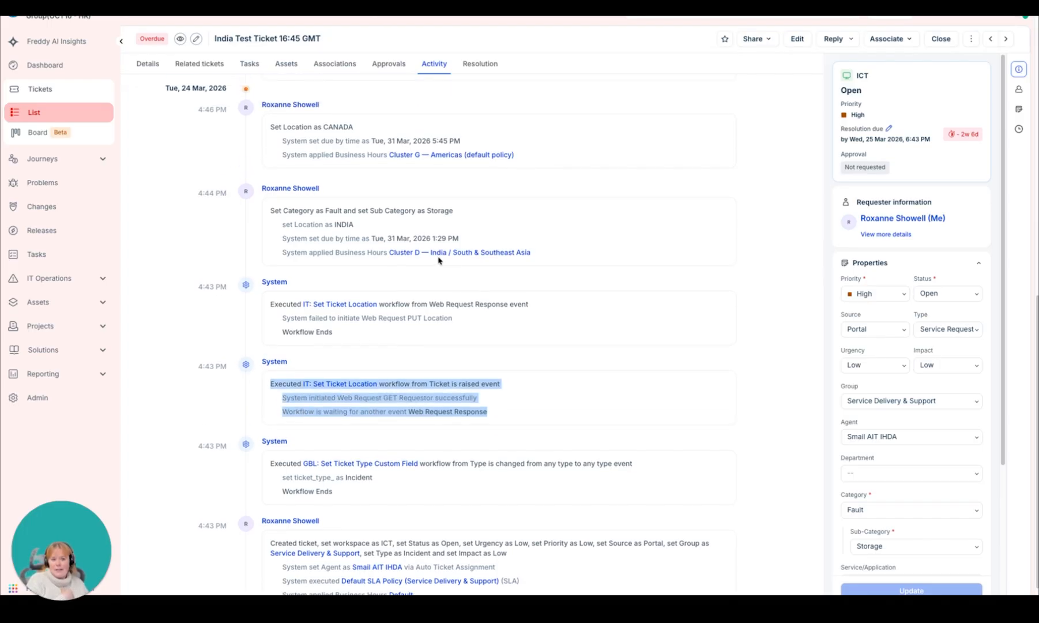
Step: Compare the business hours applied in the activity log after the location changes to INDIA and CANADA, highlighting the relevant lines
{"action": "left_click_drag", "start_coordinate": [279, 229], "coordinate": [413, 236]}
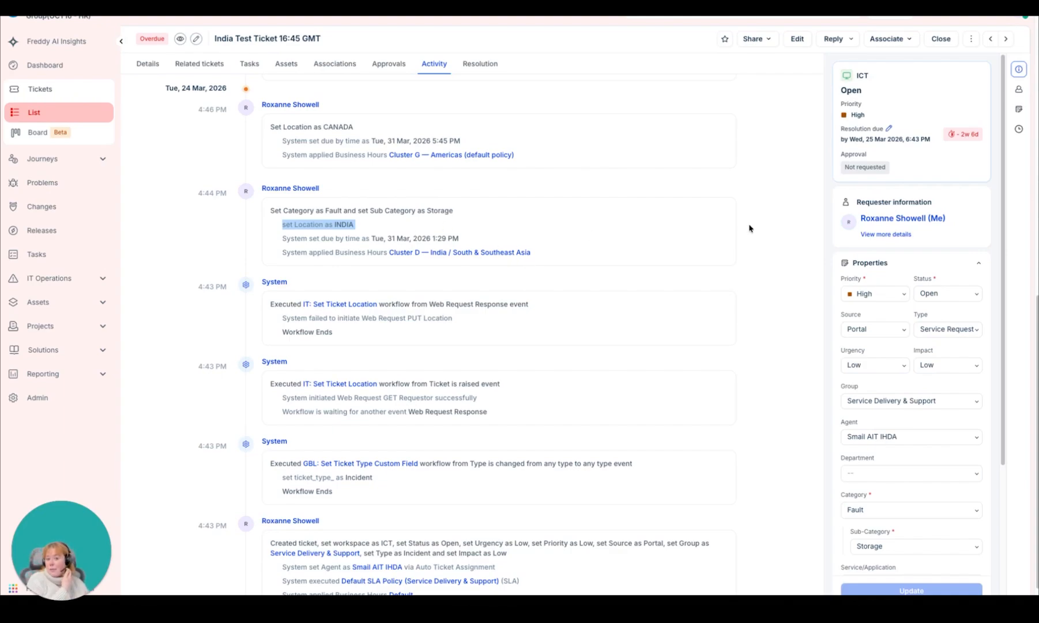
{"action": "left_click", "coordinate": [377, 235]}
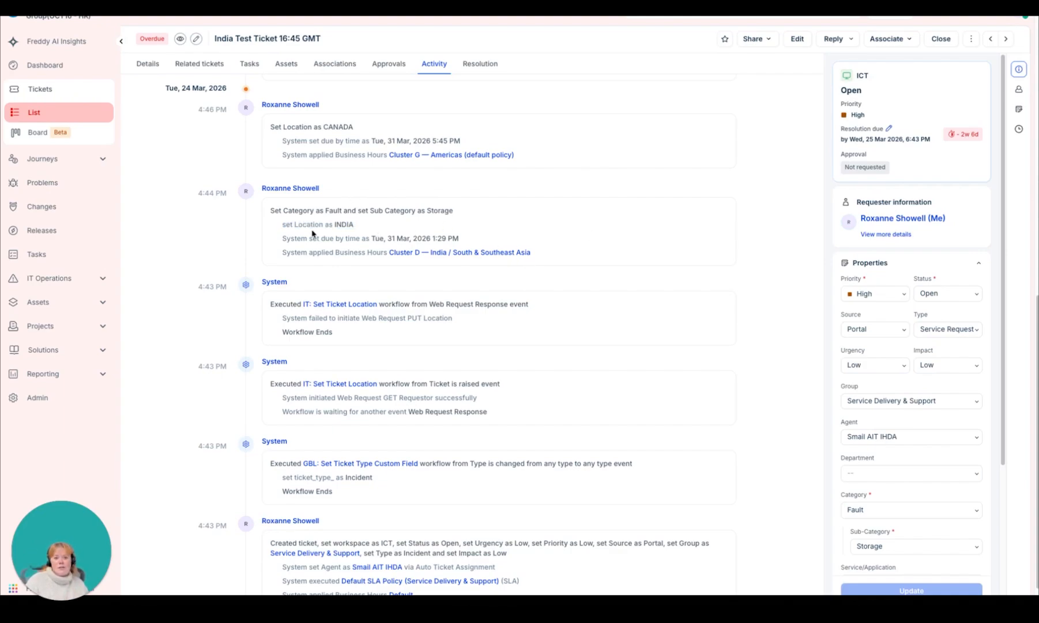
{"action": "left_click_drag", "start_coordinate": [281, 225], "coordinate": [364, 228]}
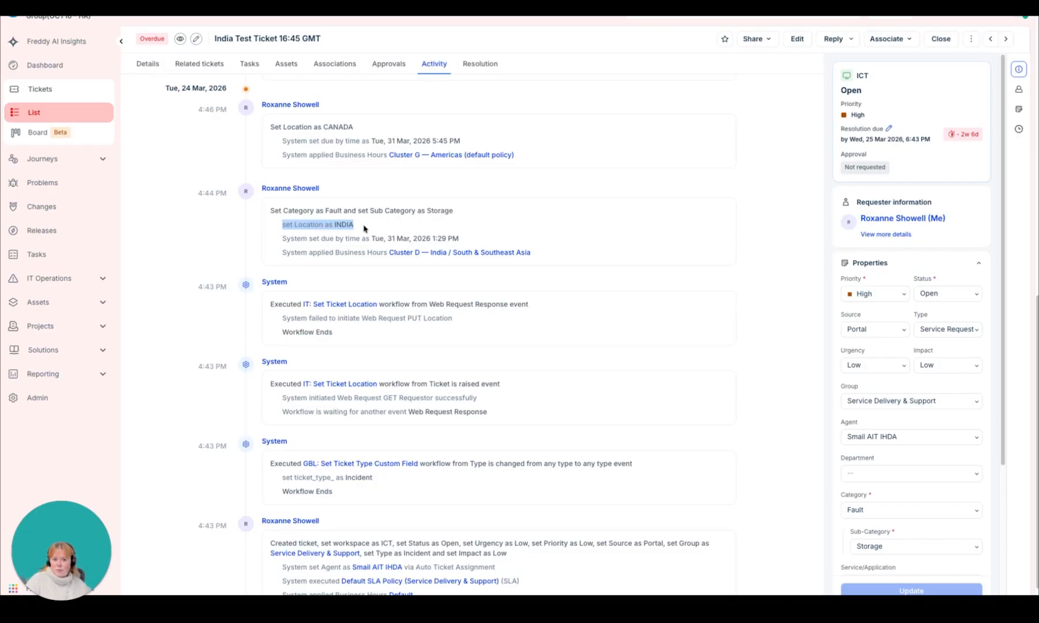
{"action": "left_click_drag", "start_coordinate": [281, 259], "coordinate": [551, 254]}
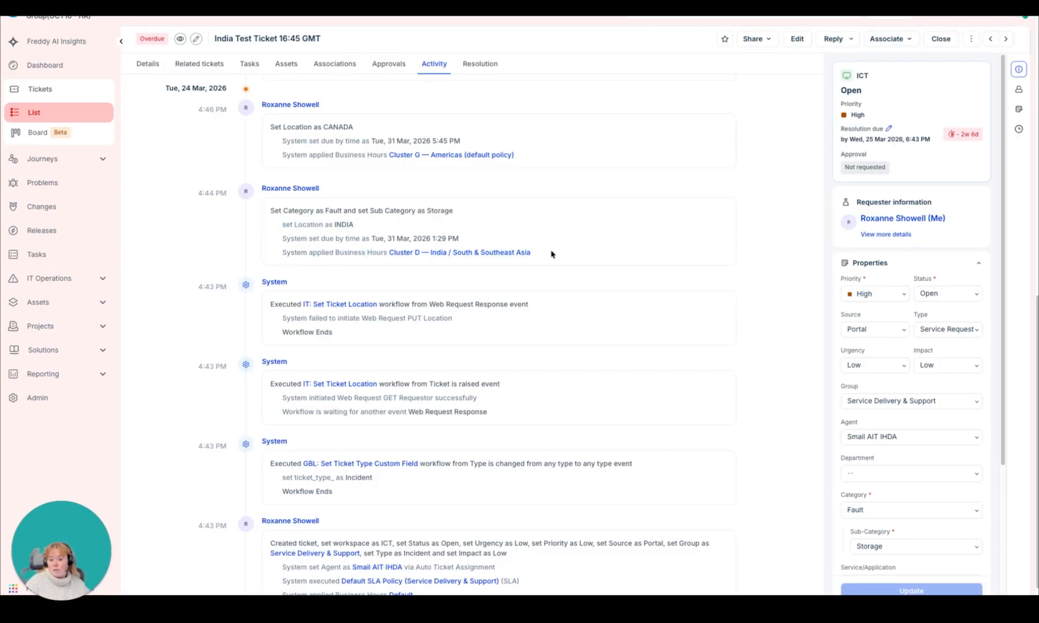
{"action": "left_click_drag", "start_coordinate": [267, 255], "coordinate": [530, 263]}
{"action": "scroll", "coordinate": [360, 195], "scroll_direction": "up", "scroll_amount": 1}
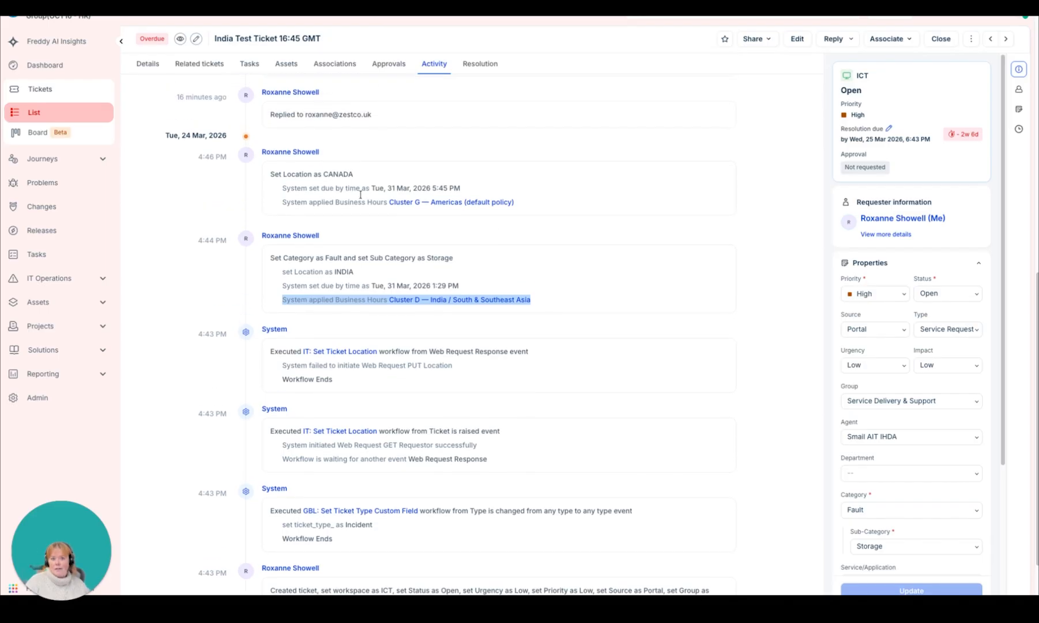
{"action": "left_click_drag", "start_coordinate": [278, 202], "coordinate": [591, 206]}
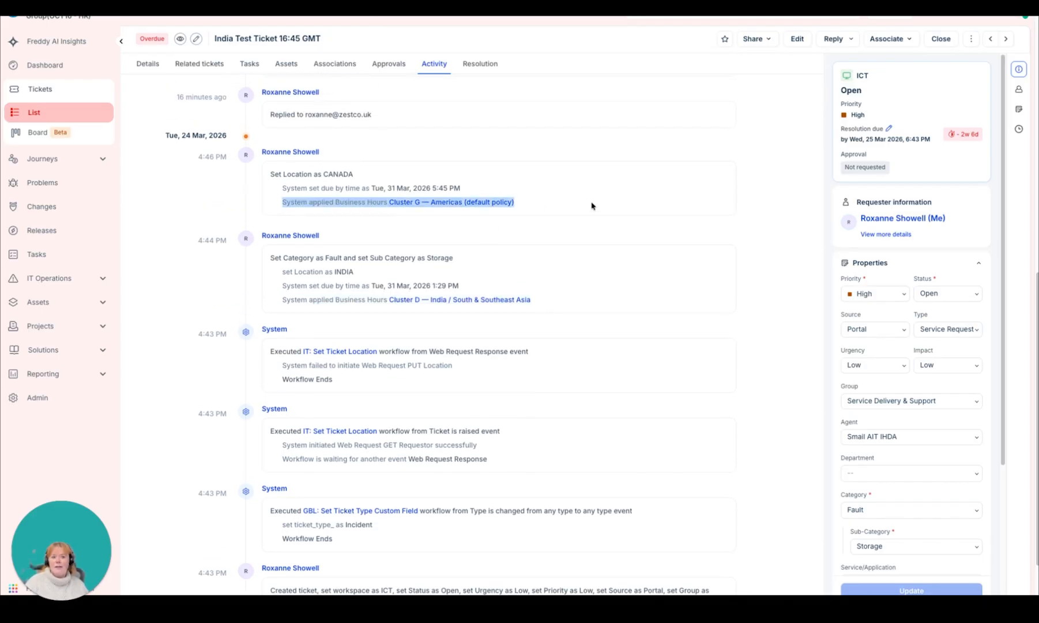
Step: Highlight the activity entry where the status is set to Open, and review the newer urgency, priority and type changes
{"action": "scroll", "coordinate": [601, 262], "scroll_direction": "up", "scroll_amount": 6}
{"action": "left_click", "coordinate": [274, 275]}
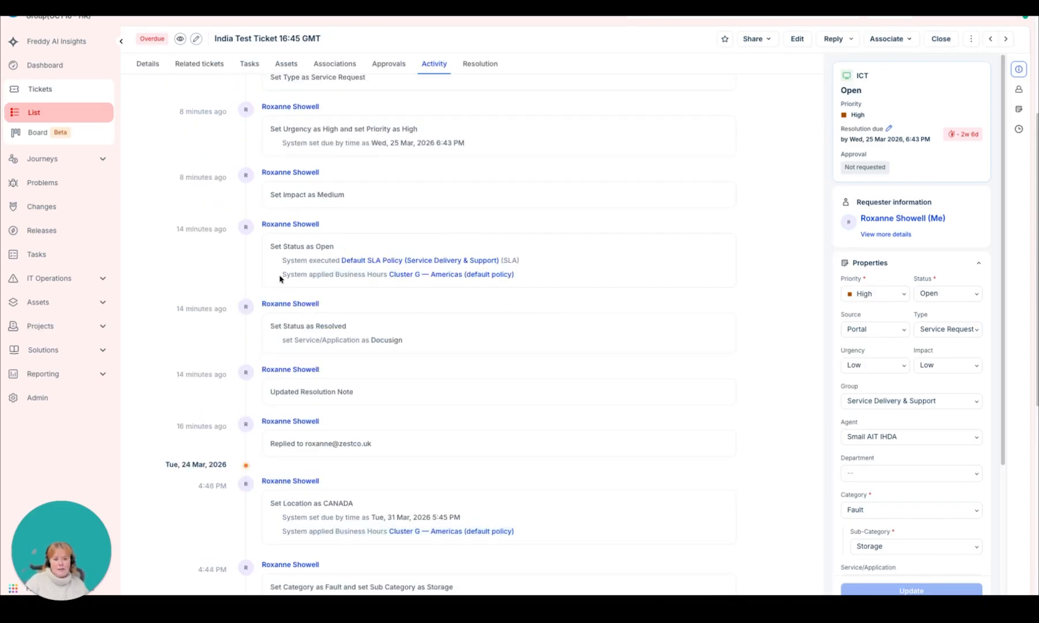
{"action": "left_click_drag", "start_coordinate": [577, 273], "coordinate": [242, 251]}
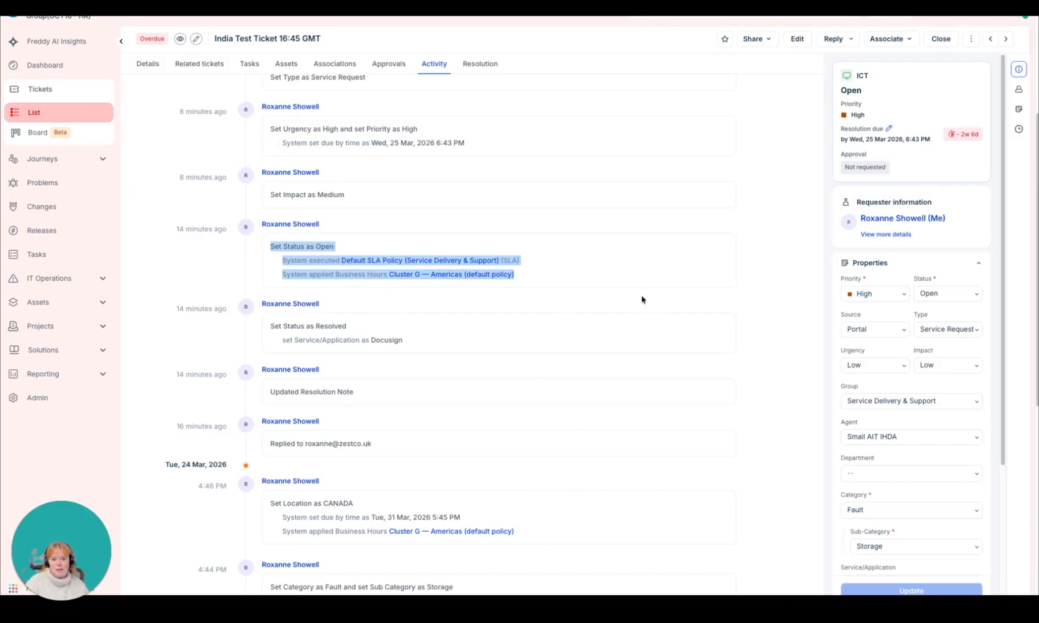
{"action": "scroll", "coordinate": [641, 299], "scroll_direction": "up", "scroll_amount": 1}
{"action": "scroll", "coordinate": [641, 299], "scroll_direction": "up", "scroll_amount": 5}
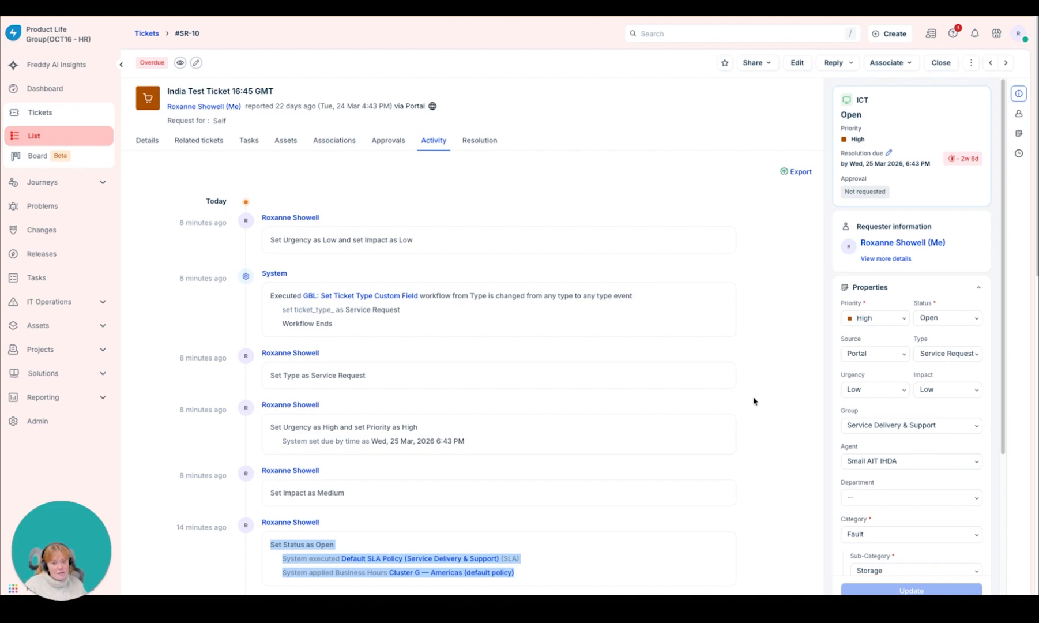
{"action": "scroll", "coordinate": [753, 401], "scroll_direction": "down", "scroll_amount": 1}
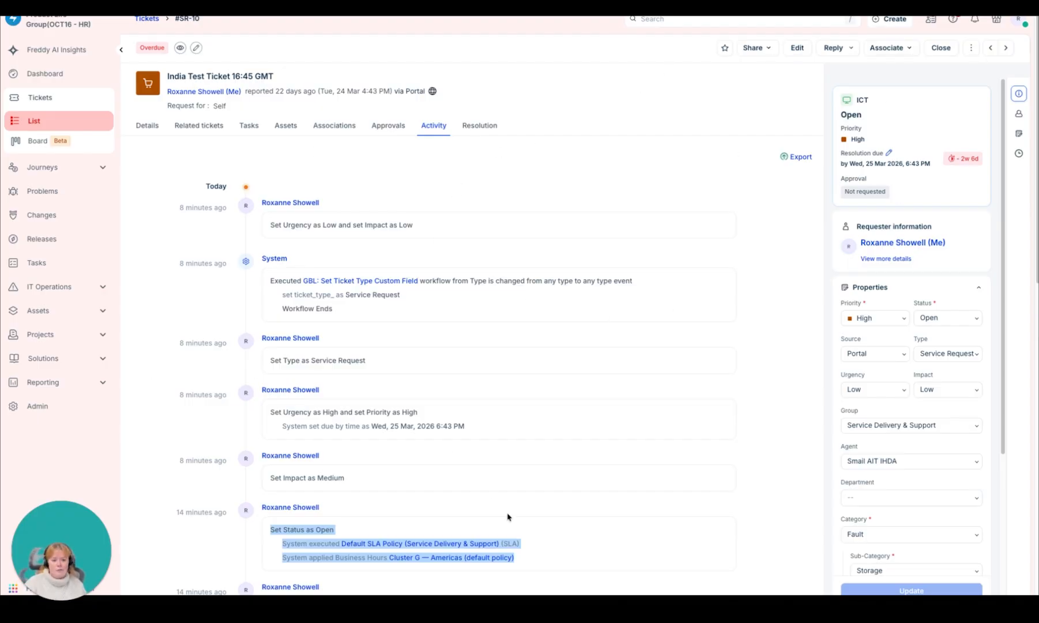
{"action": "scroll", "coordinate": [508, 517], "scroll_direction": "down", "scroll_amount": 4}
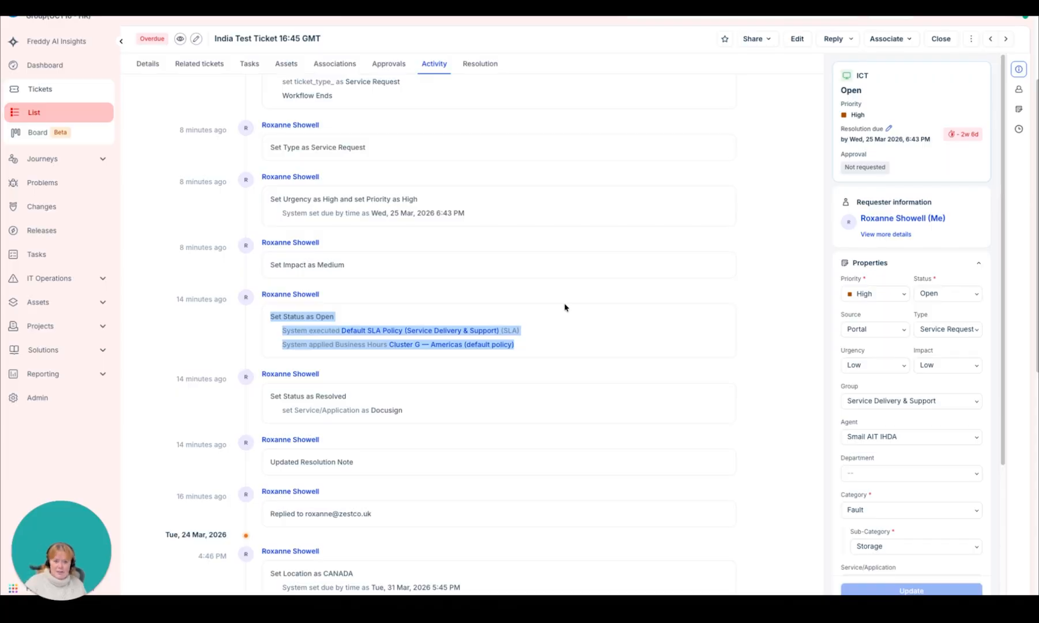